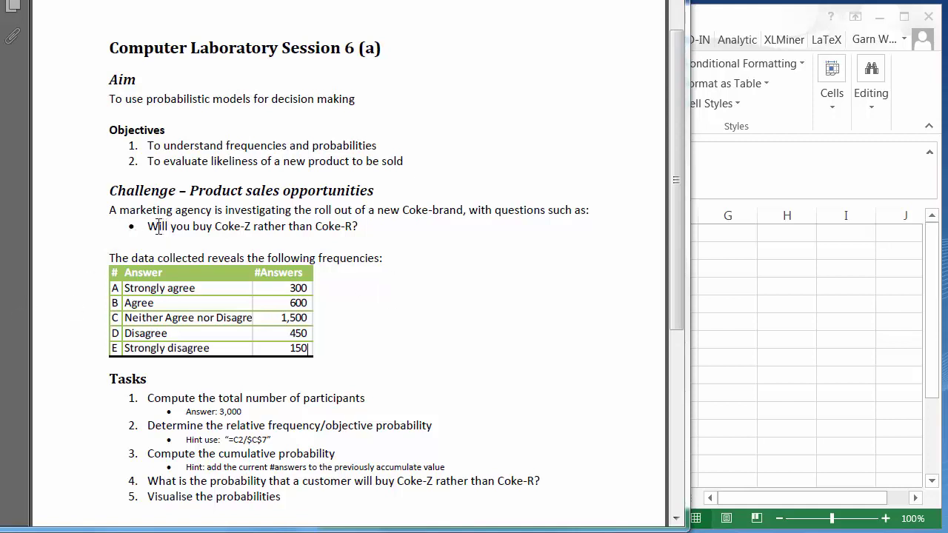
- Examine the survey question about Coke-Z and the table of answer frequencies in the lab sheet
{"action": "left_click_drag", "start_coordinate": [150, 226], "coordinate": [370, 229]}
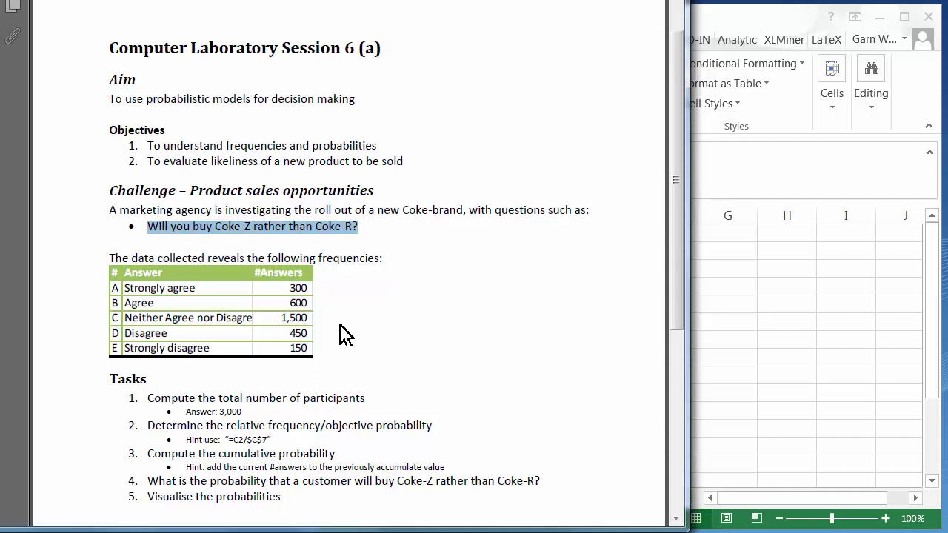
{"action": "left_click", "coordinate": [386, 296]}
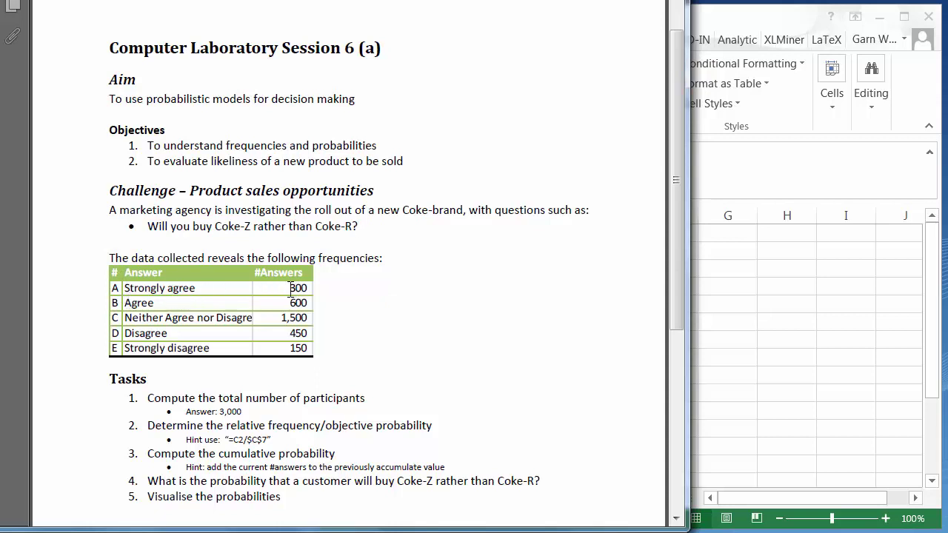
{"action": "left_click_drag", "start_coordinate": [290, 289], "coordinate": [311, 291]}
{"action": "left_click", "coordinate": [300, 334]}
{"action": "left_click_drag", "start_coordinate": [282, 288], "coordinate": [307, 359]}
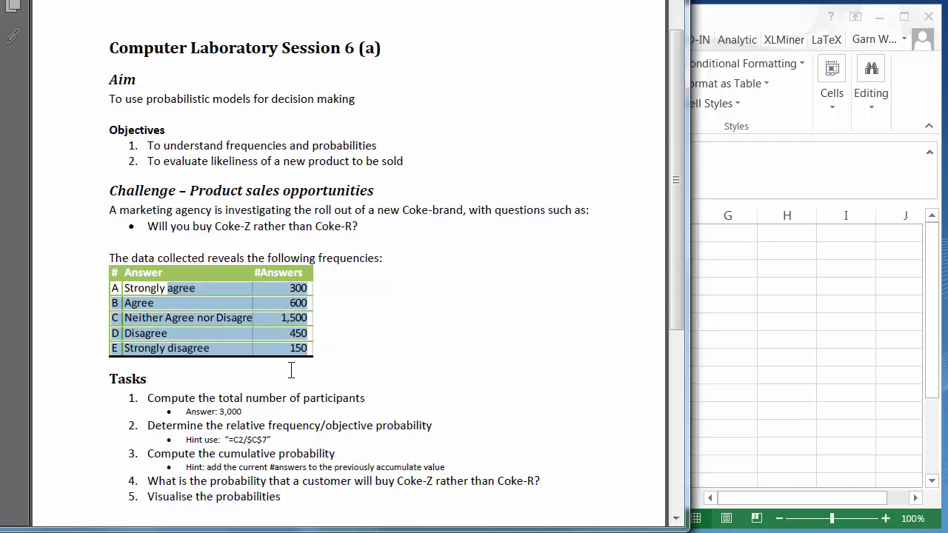
{"action": "left_click", "coordinate": [291, 370]}
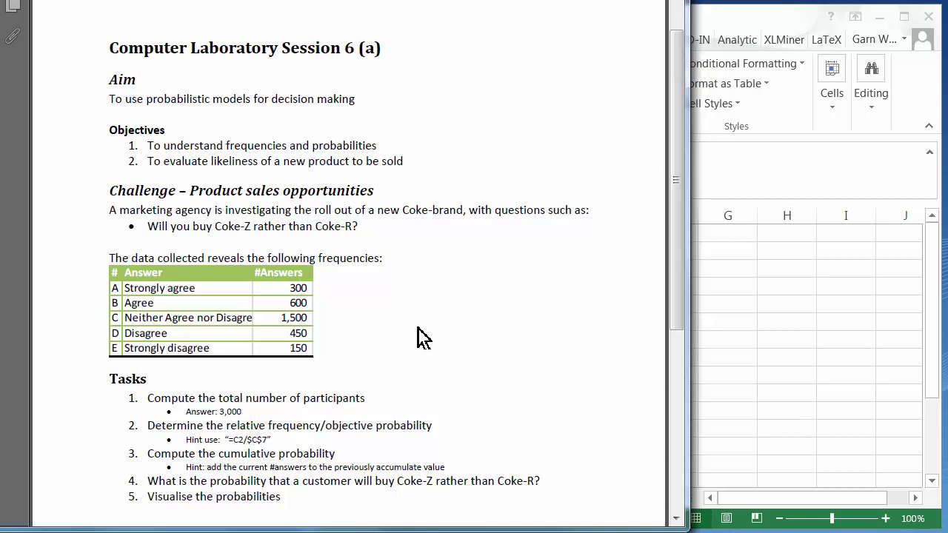
- Switch to the blank Excel workbook and enter the answer codes A in B3 and B in B4
{"action": "left_click", "coordinate": [772, 321]}
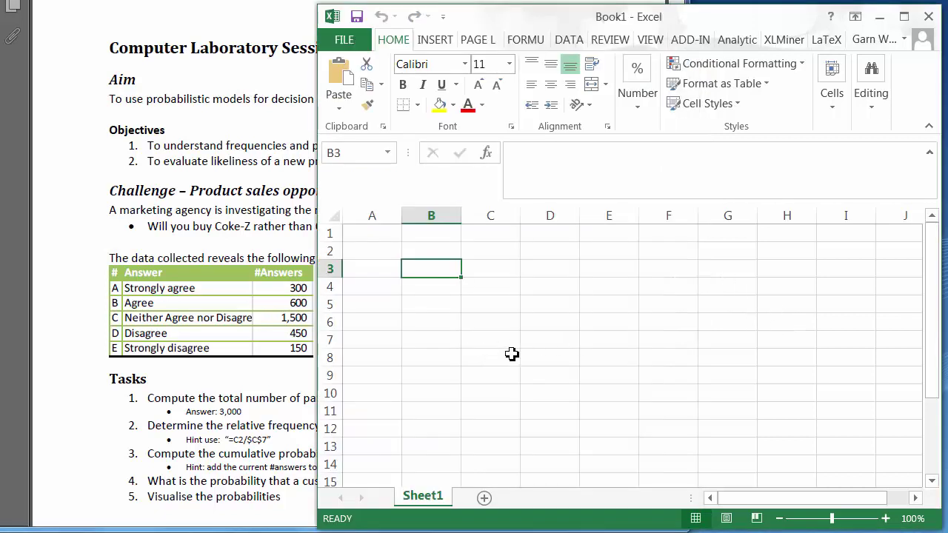
{"action": "type", "text": "A"}
{"action": "key", "text": "Return"}
{"action": "type", "text": "B"}
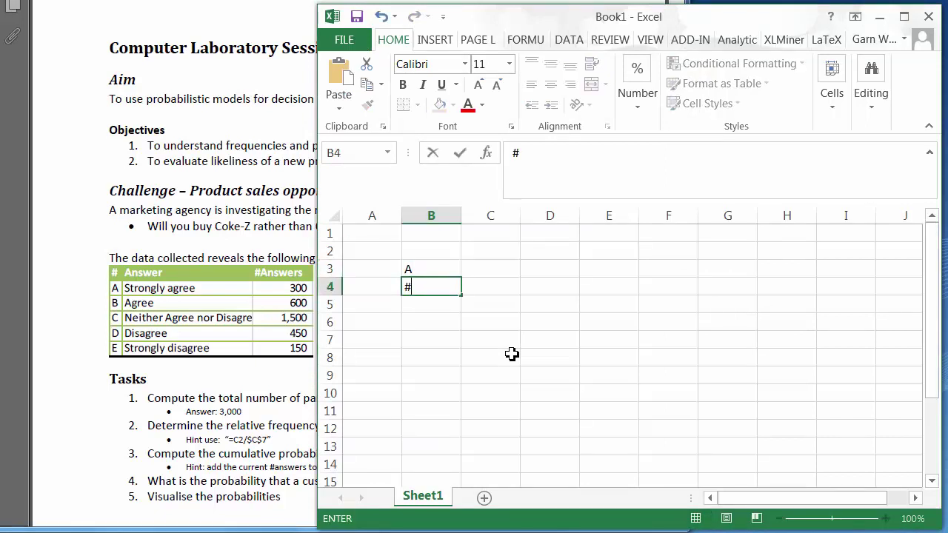
{"action": "key", "text": "BackSpace"}
{"action": "type", "text": "B"}
{"action": "key", "text": "Return"}
- Try to extend the A, B letter series down column B to B7 by filling from the existing codes
{"action": "type", "text": "#"}
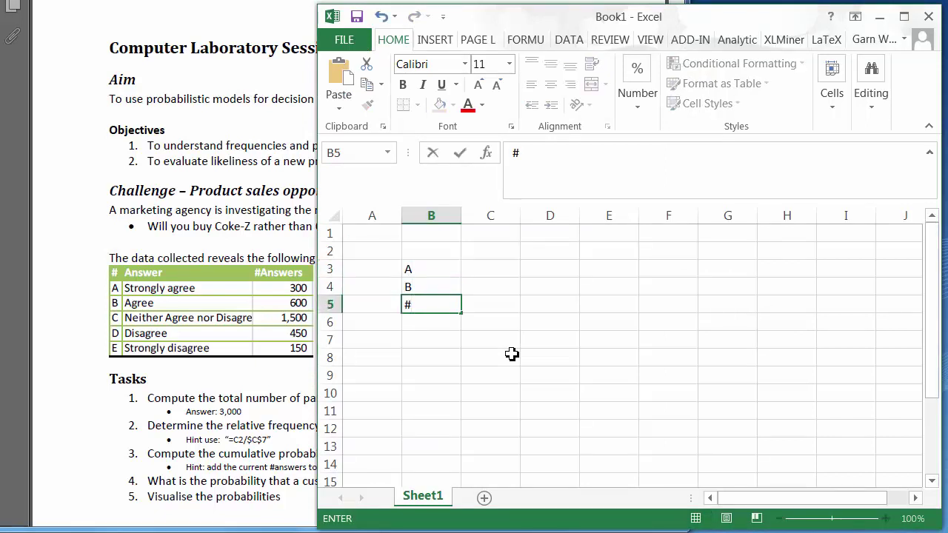
{"action": "key", "text": "BackSpace"}
{"action": "left_click", "coordinate": [428, 268]}
{"action": "left_click_drag", "start_coordinate": [429, 268], "coordinate": [469, 355]}
- Enter the answer codes C, D and E in cells B5, B6 and B7
{"action": "left_click", "coordinate": [433, 308]}
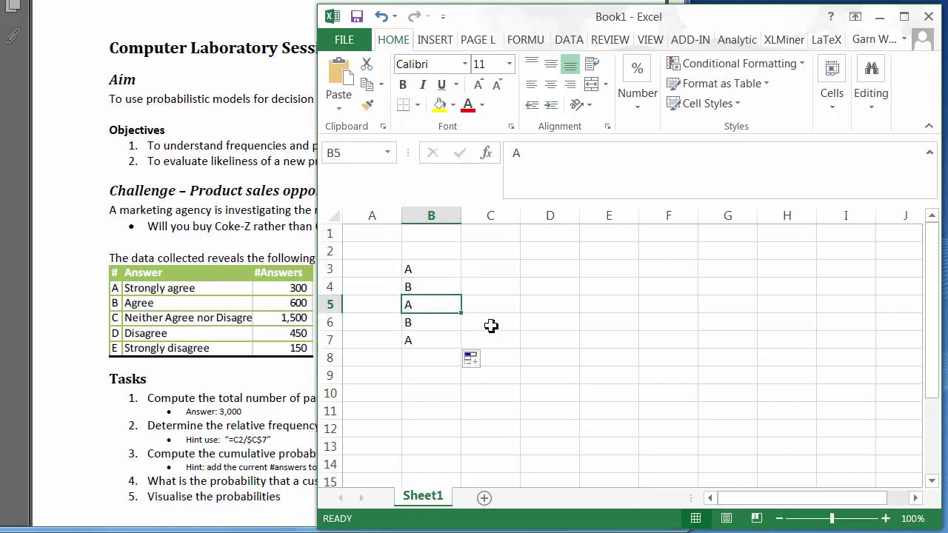
{"action": "type", "text": "C#"}
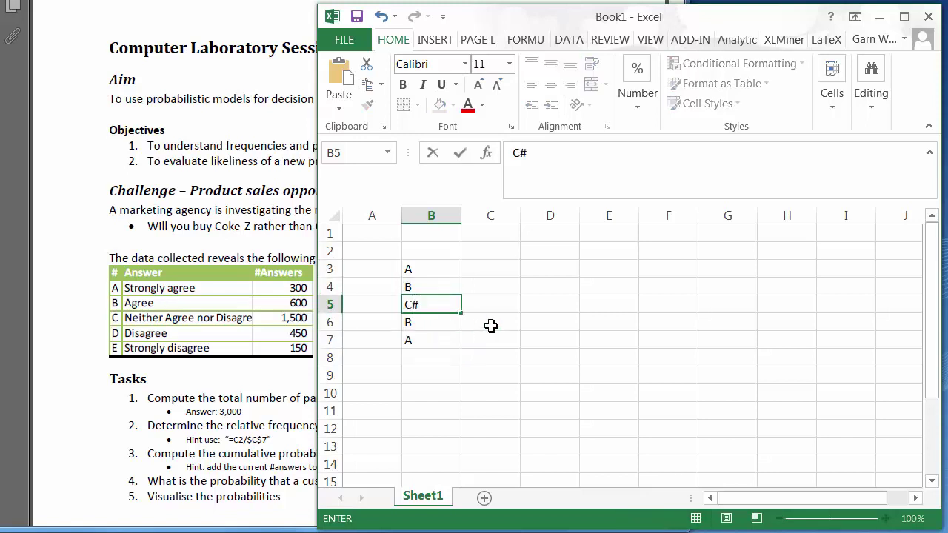
{"action": "key", "text": "BackSpace"}
{"action": "key", "text": "Return"}
{"action": "type", "text": "D"}
{"action": "key", "text": "Return"}
{"action": "type", "text": "E"}
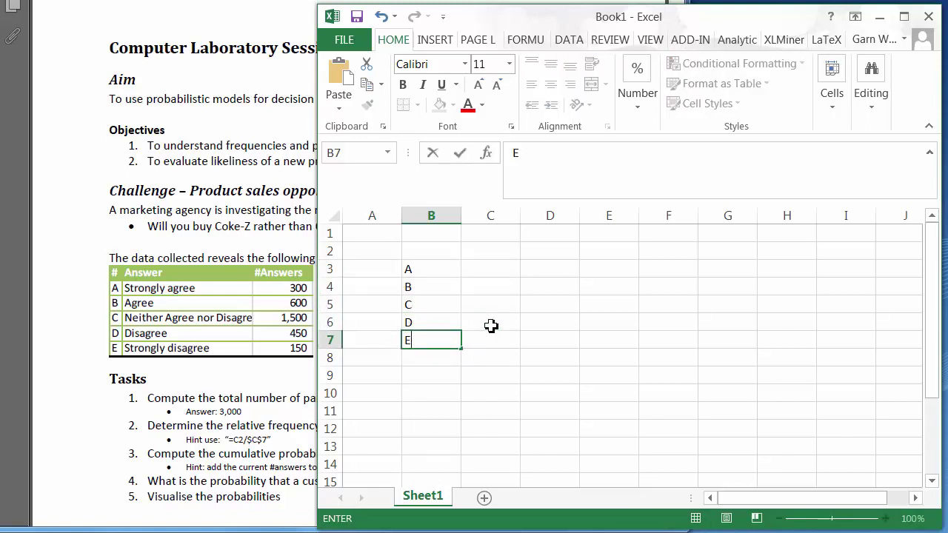
{"action": "key", "text": "Return"}
- Enter the answer labels "Strongly agree" in C3 and "Agree" in C4
{"action": "left_click", "coordinate": [501, 270]}
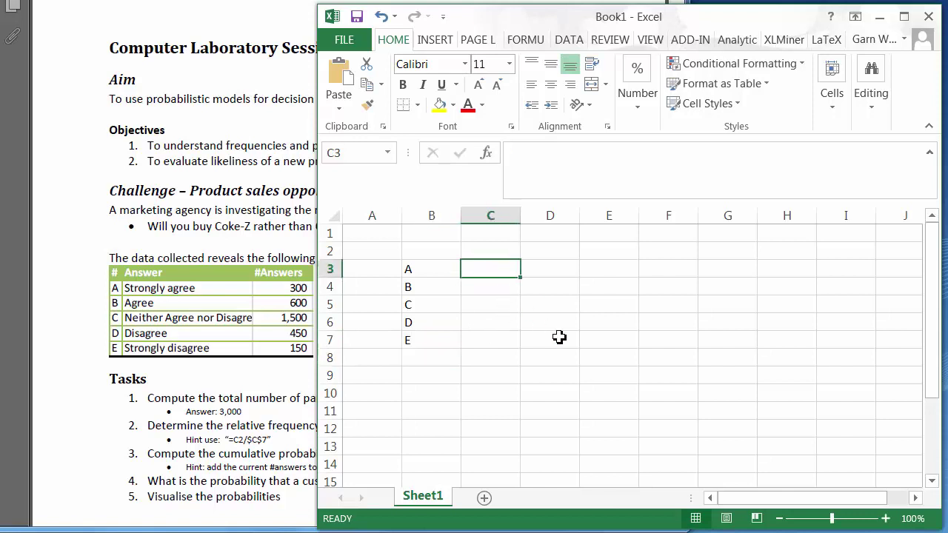
{"action": "type", "text": "Strongly"}
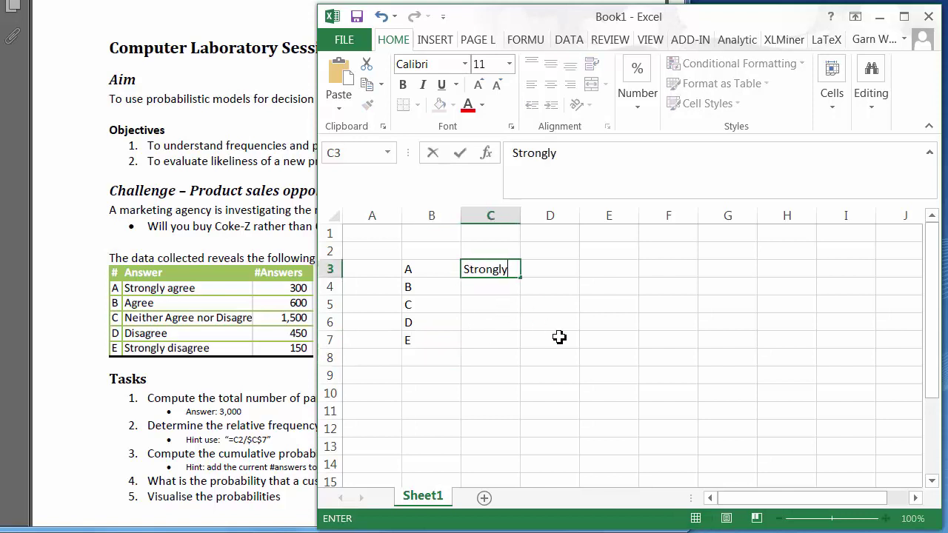
{"action": "type", "text": " agree"}
{"action": "key", "text": "Return"}
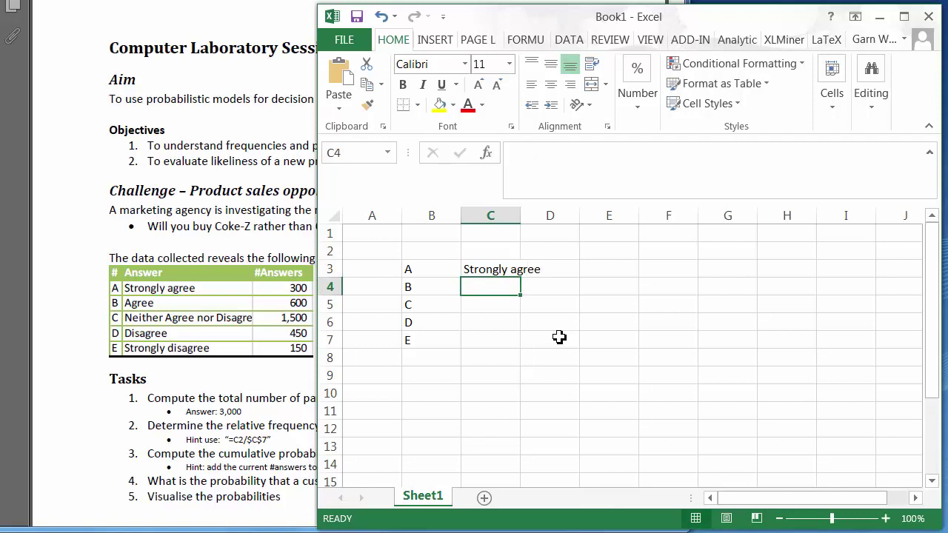
{"action": "type", "text": "Agree"}
{"action": "key", "text": "Return"}
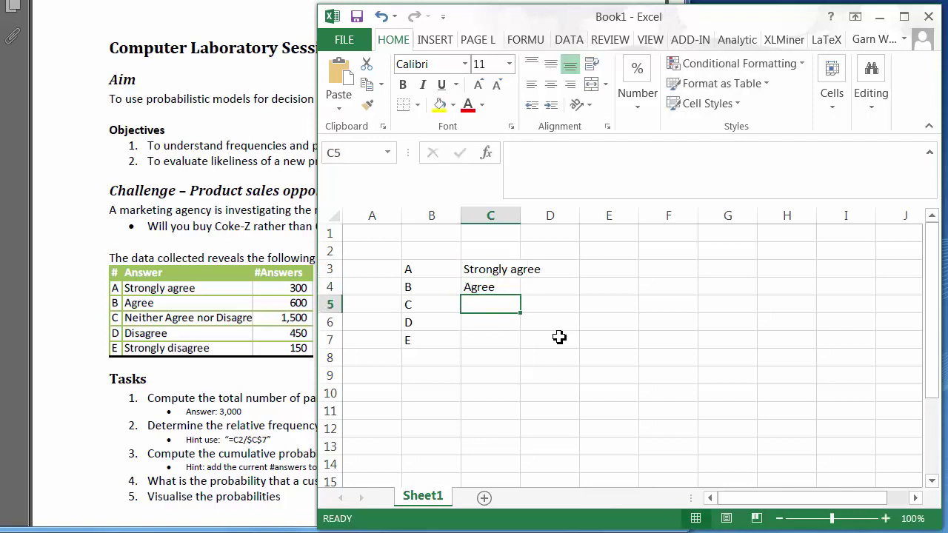
- Enter the answer label "Neither agree or disagree" in C5 beside code C
{"action": "type", "text": "Neither a"}
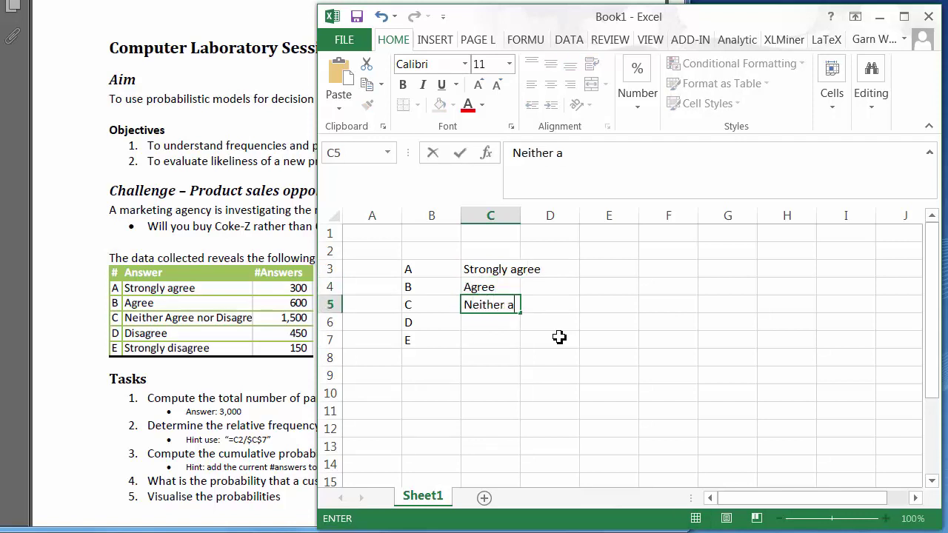
{"action": "key", "text": "BackSpace"}
{"action": "type", "text": "agre"}
{"action": "type", "text": "ee or disagreee"}
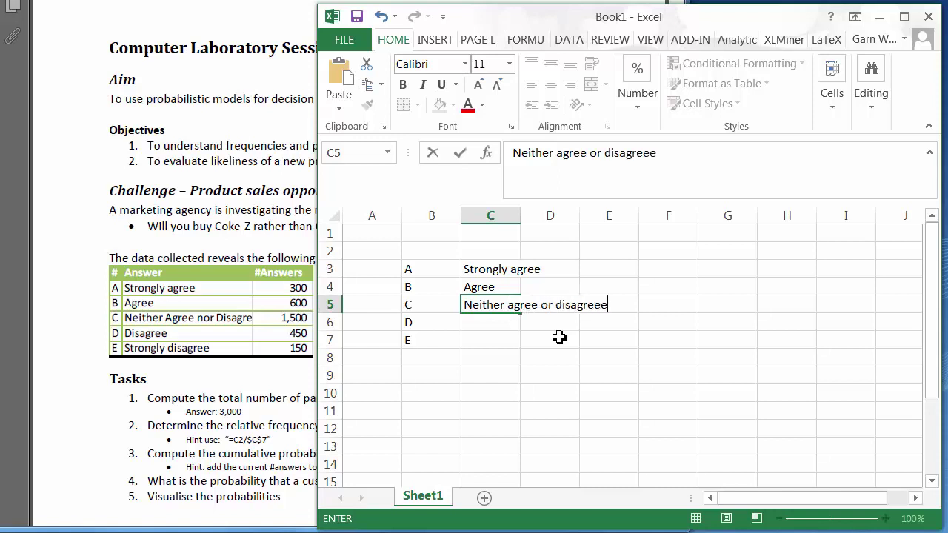
{"action": "key", "text": "BackSpace"}
{"action": "key", "text": "Return"}
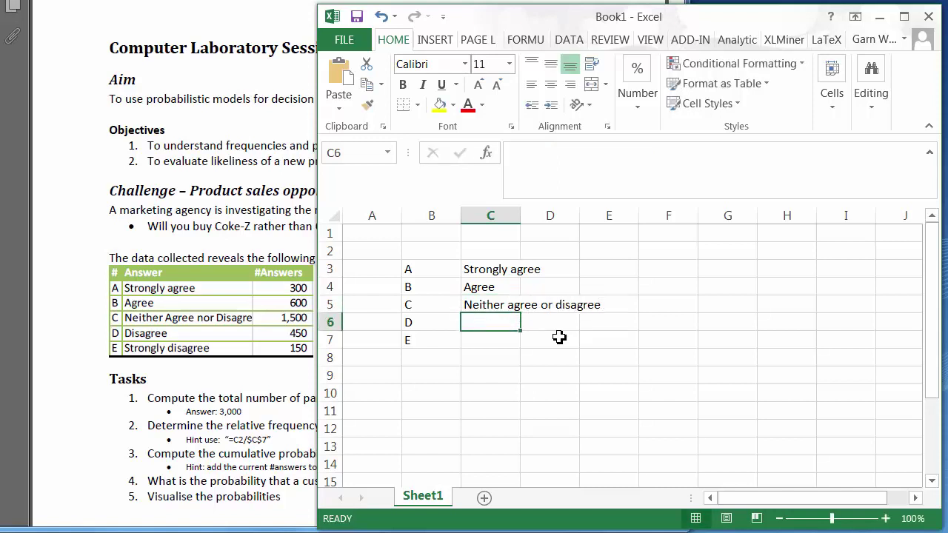
- Enter the answer labels "disagree" in C6 and "strongly disagree" in C7
{"action": "type", "text": "disagree"}
{"action": "key", "text": "Return"}
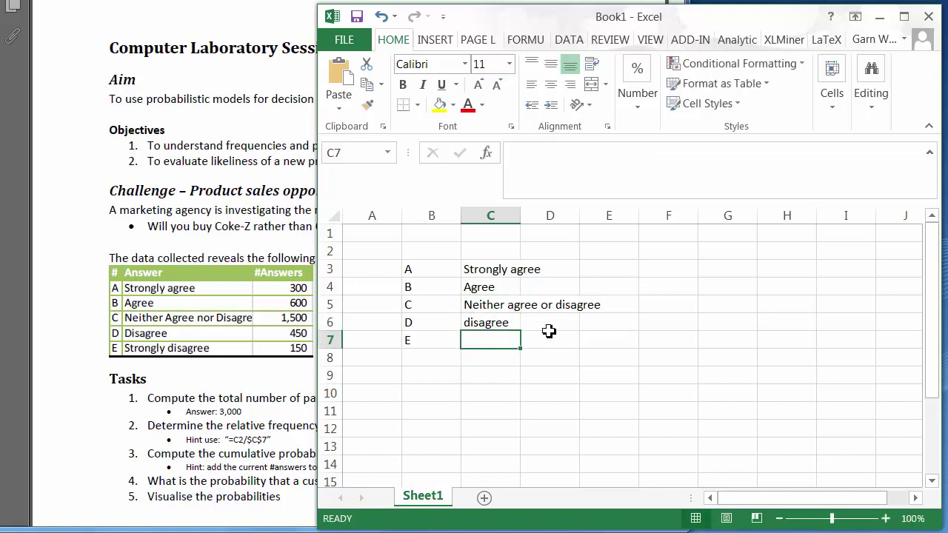
{"action": "type", "text": "strongl"}
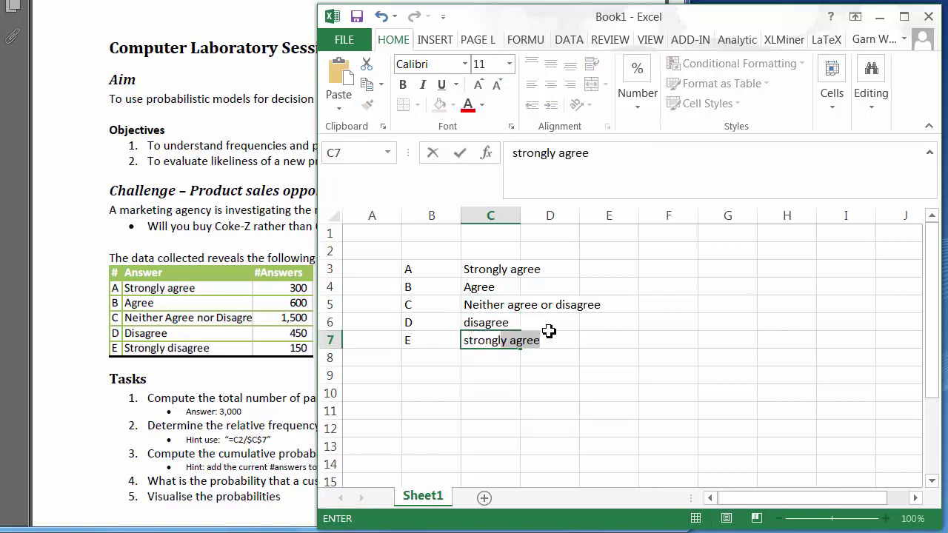
{"action": "type", "text": "y disagree"}
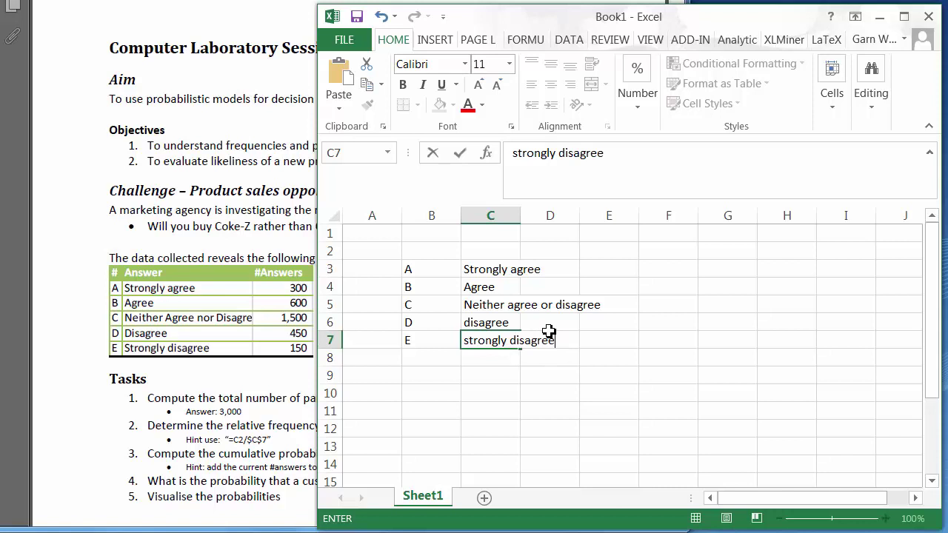
{"action": "key", "text": "Return"}
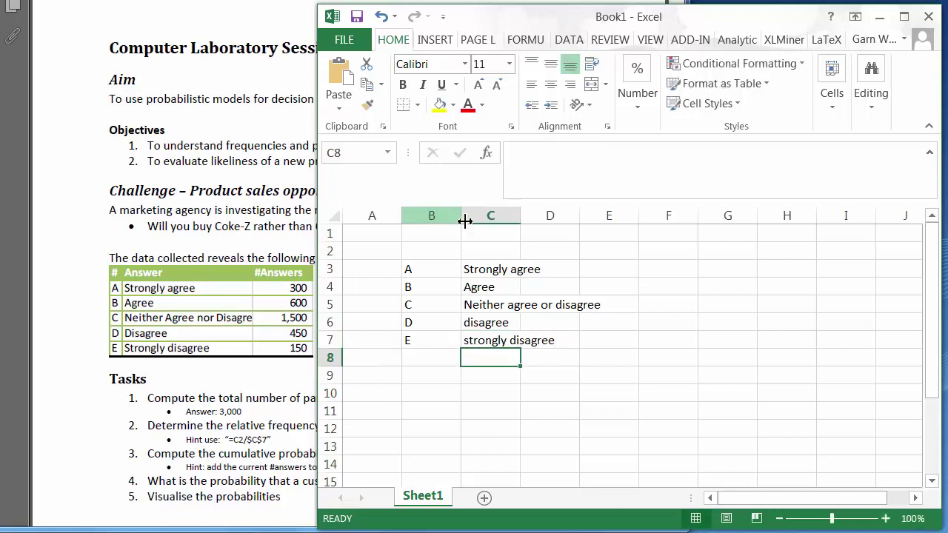
- Narrow column B to fit the letter codes and widen column C to fit the answer labels
{"action": "double_click", "coordinate": [462, 221]}
{"action": "left_click_drag", "start_coordinate": [475, 221], "coordinate": [562, 222]}
- Enter the answer frequencies 300, 600, 1500, 450 and 150 in cells D3 through D7
{"action": "left_click", "coordinate": [591, 269]}
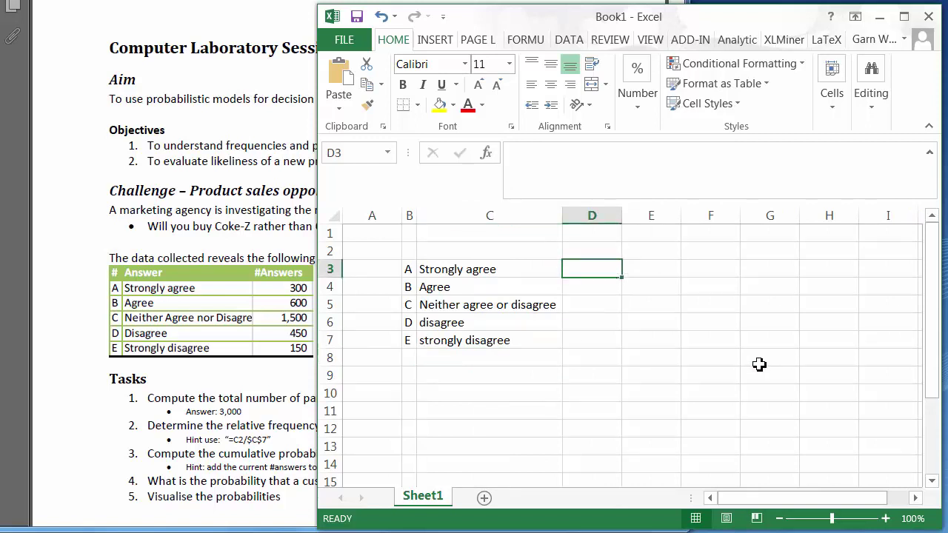
{"action": "type", "text": "30"}
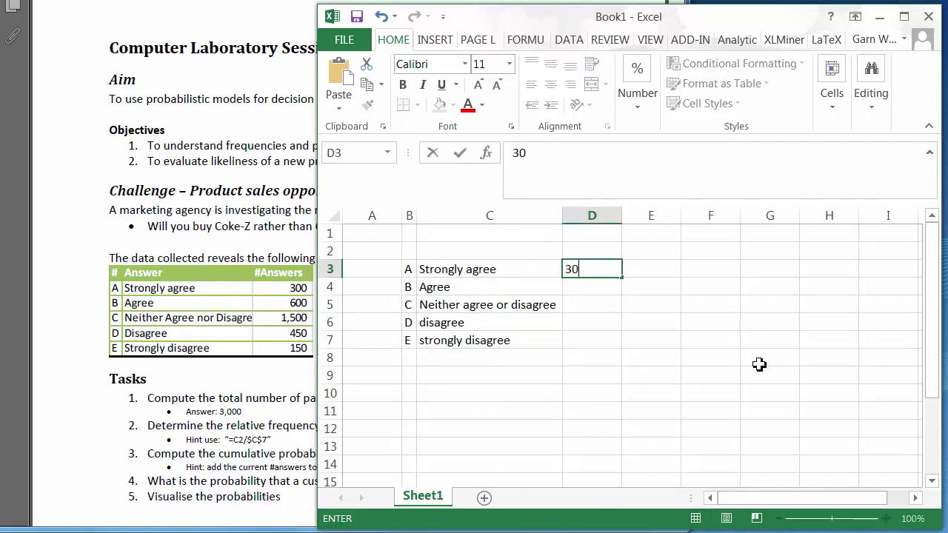
{"action": "type", "text": "0"}
{"action": "key", "text": "Return"}
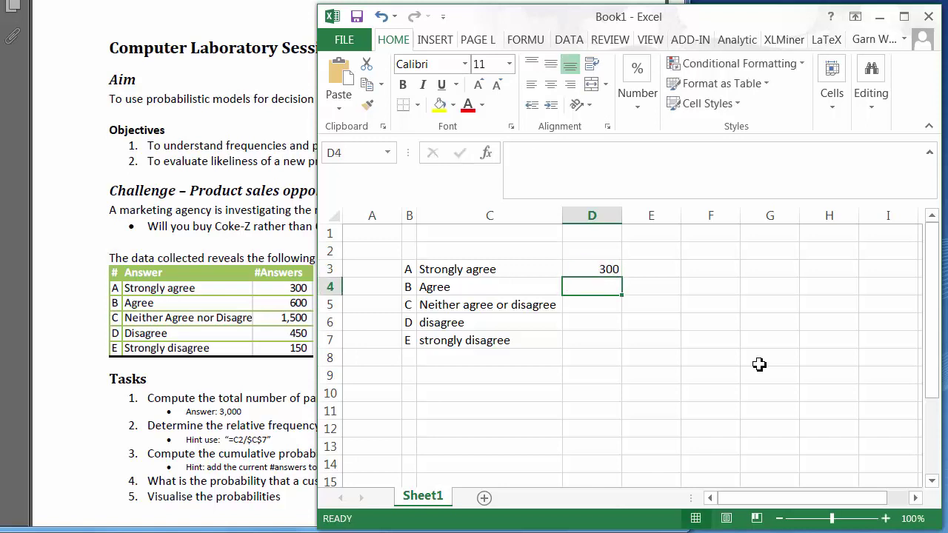
{"action": "type", "text": "600"}
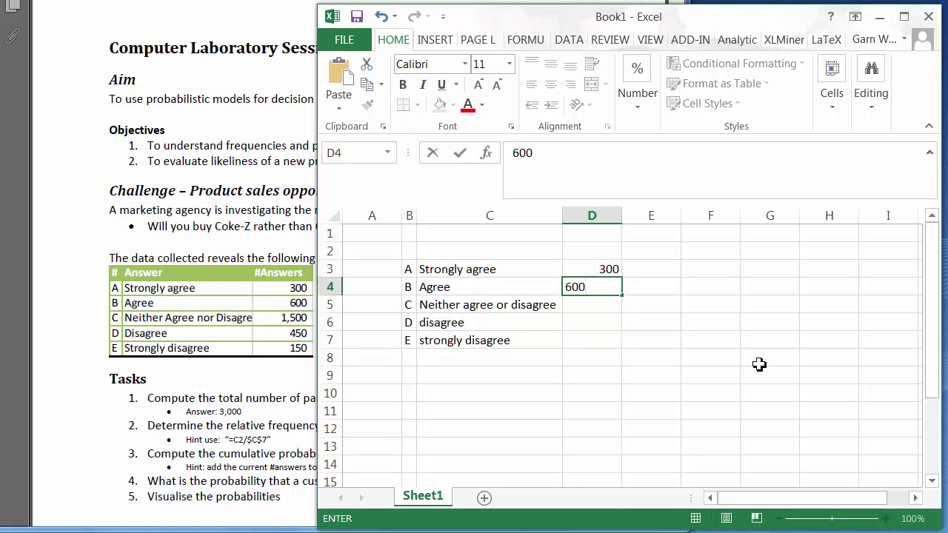
{"action": "key", "text": "Return"}
{"action": "type", "text": "1500"}
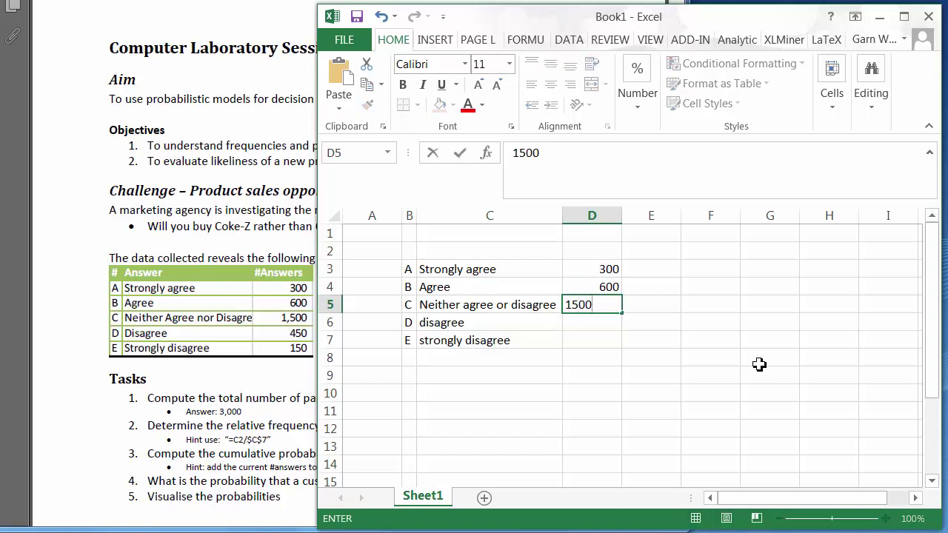
{"action": "key", "text": "Return"}
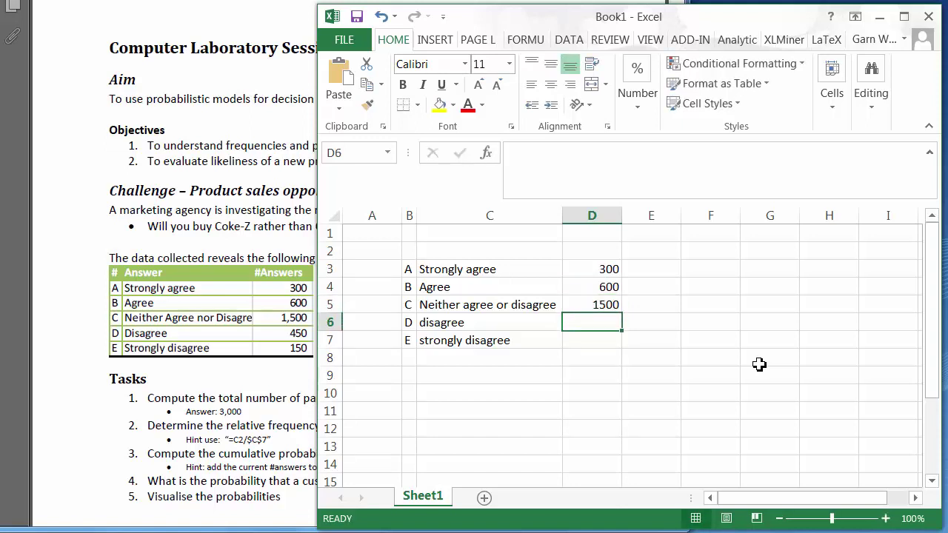
{"action": "type", "text": "450"}
{"action": "key", "text": "Return"}
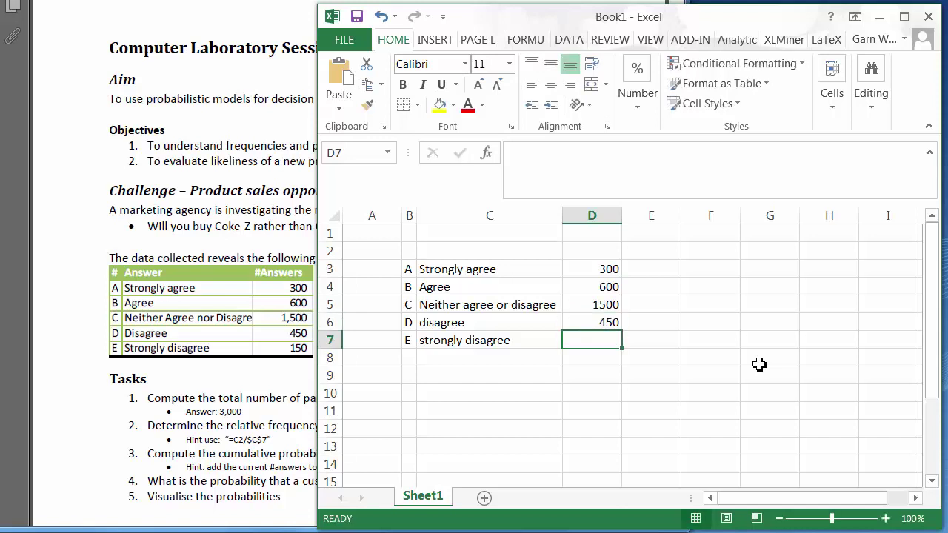
{"action": "type", "text": "150"}
{"action": "key", "text": "Return"}
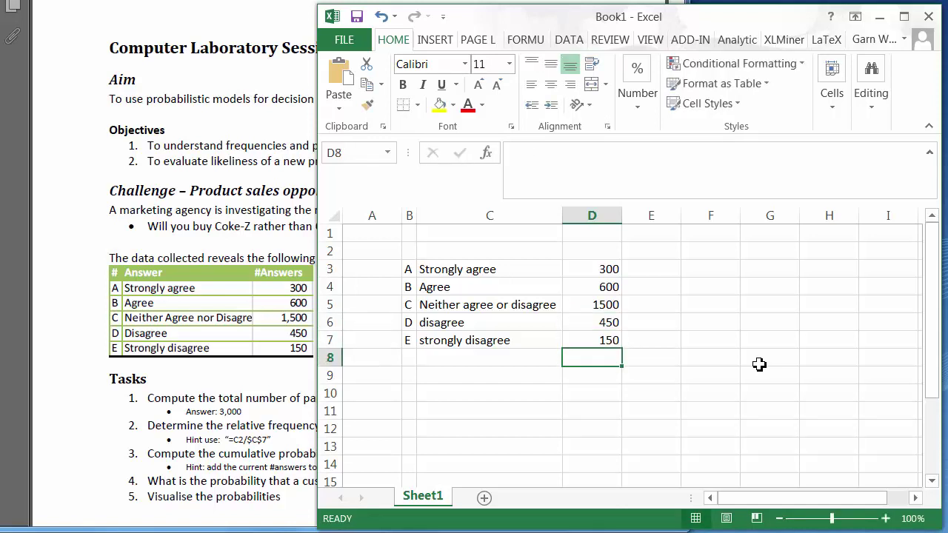
- Enter the table headers "#", "Answer" and "#participants" in cells B2, C2 and D2
{"action": "left_click", "coordinate": [454, 268]}
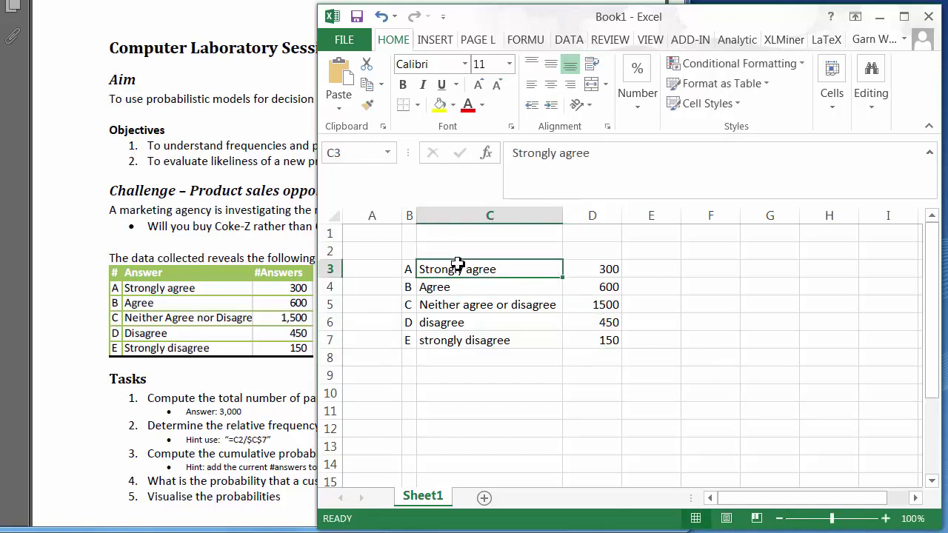
{"action": "key", "text": "Up"}
{"action": "key", "text": "Left"}
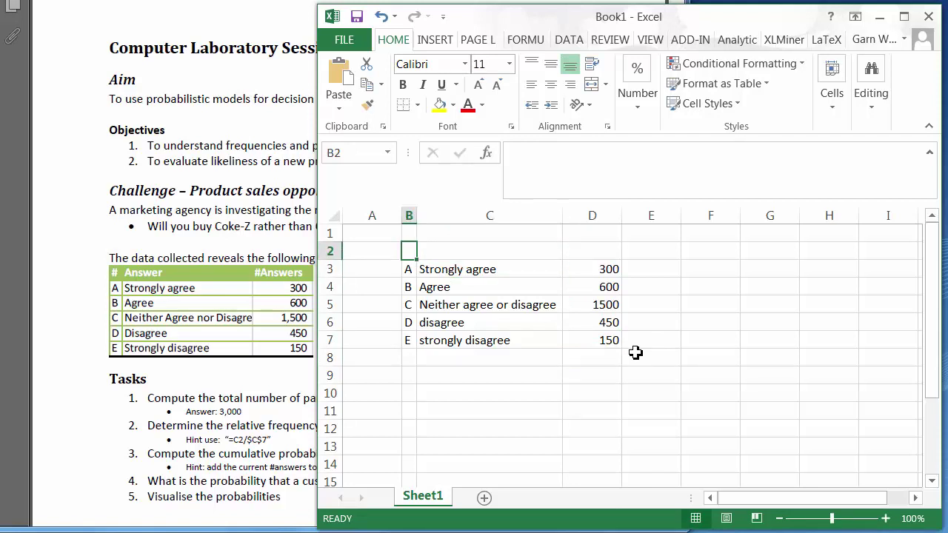
{"action": "type", "text": "#"}
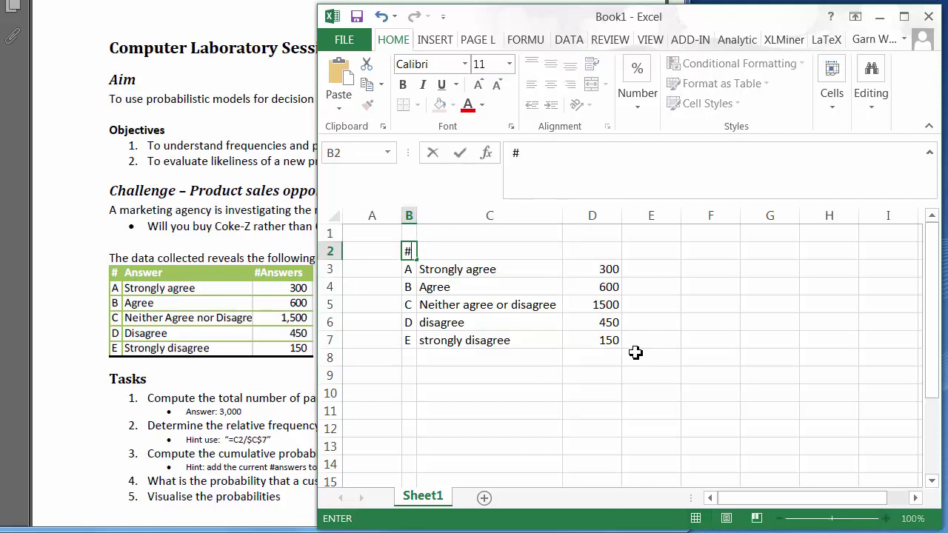
{"action": "key", "text": "Right"}
{"action": "type", "text": "Answer"}
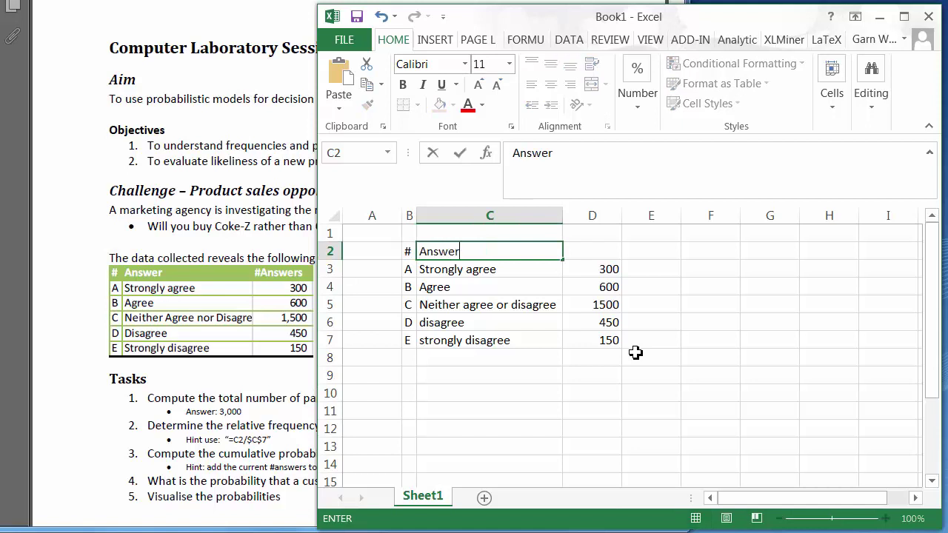
{"action": "key", "text": "Right"}
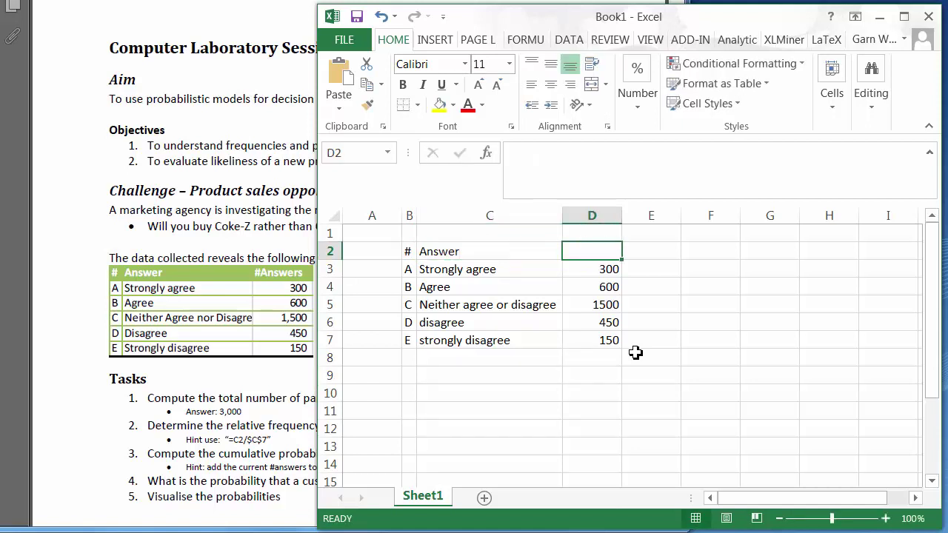
{"action": "type", "text": "#"}
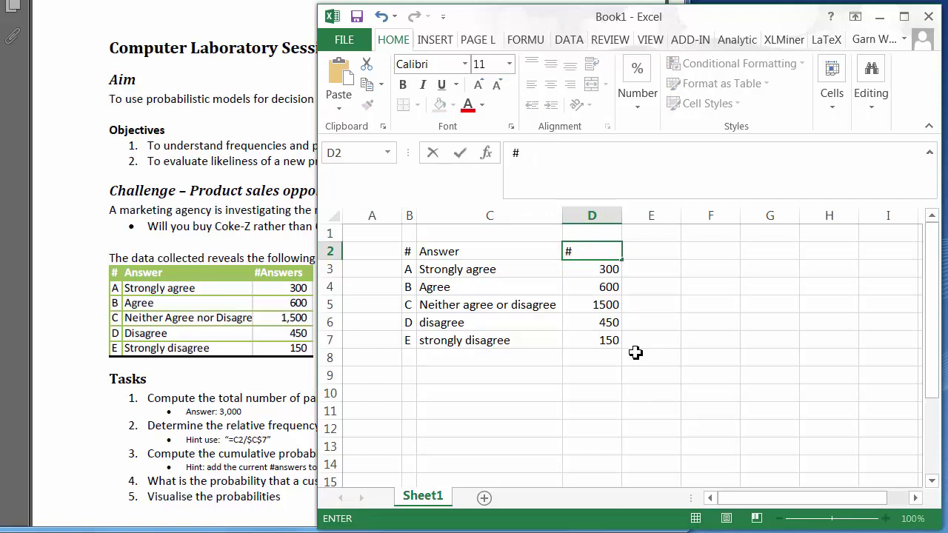
{"action": "type", "text": "participa"}
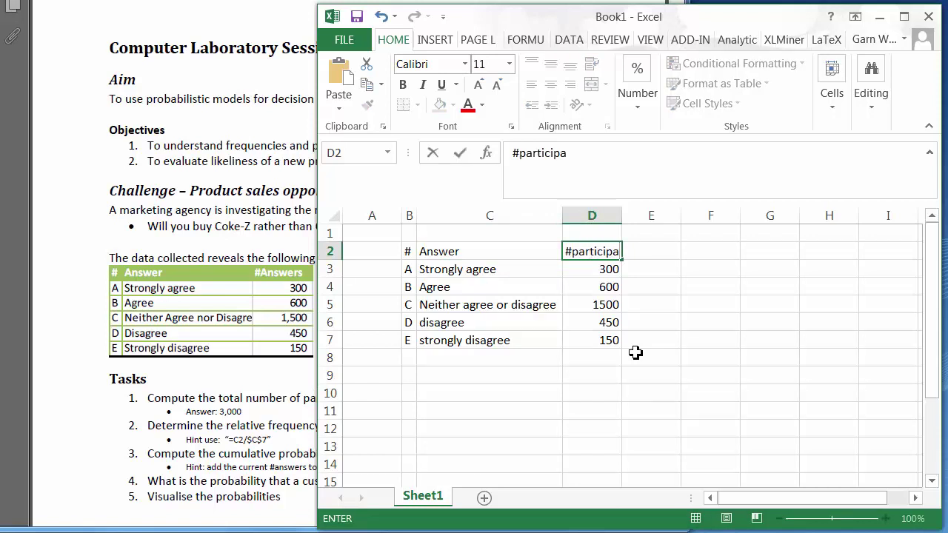
{"action": "type", "text": "nts"}
{"action": "key", "text": "Return"}
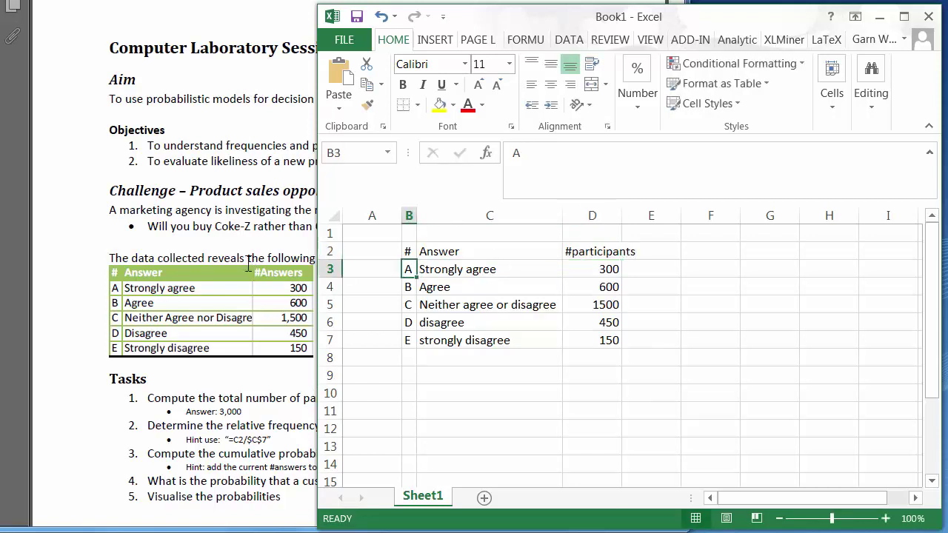
- Copy the survey question "Will you buy Coke-Z rather than Coke-R?" from the lab sheet into cell A1
{"action": "left_click", "coordinate": [222, 231]}
{"action": "left_click_drag", "start_coordinate": [147, 226], "coordinate": [362, 226]}
{"action": "key", "text": "ctrl+c"}
{"action": "left_click", "coordinate": [796, 372]}
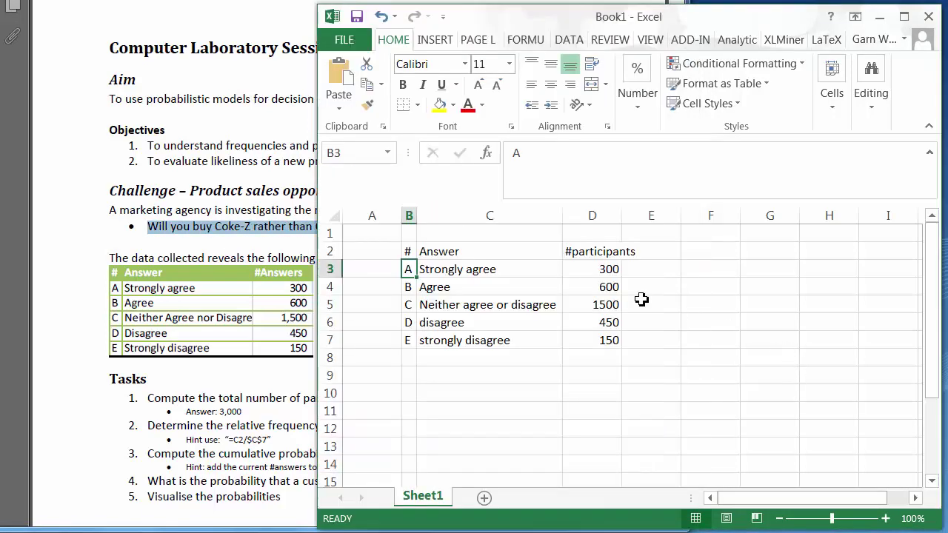
{"action": "left_click", "coordinate": [368, 236]}
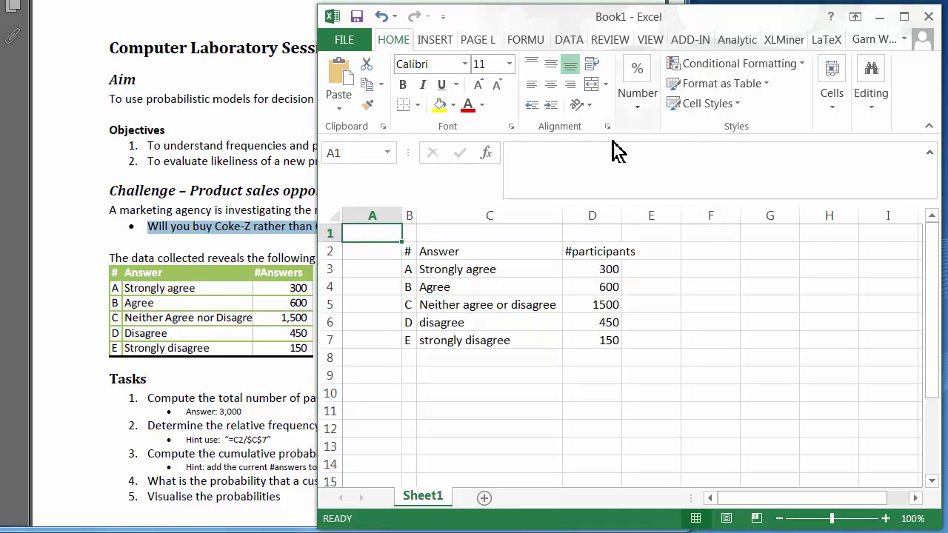
{"action": "key", "text": "ctrl+v"}
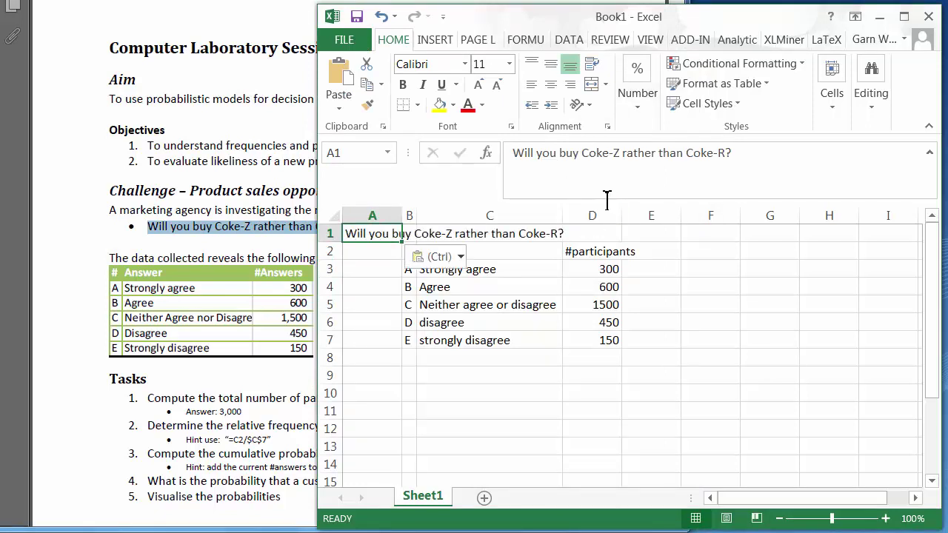
- Shrink the formula bar to one line and move the table B2:D7 down by one row
{"action": "left_click_drag", "start_coordinate": [606, 200], "coordinate": [605, 173]}
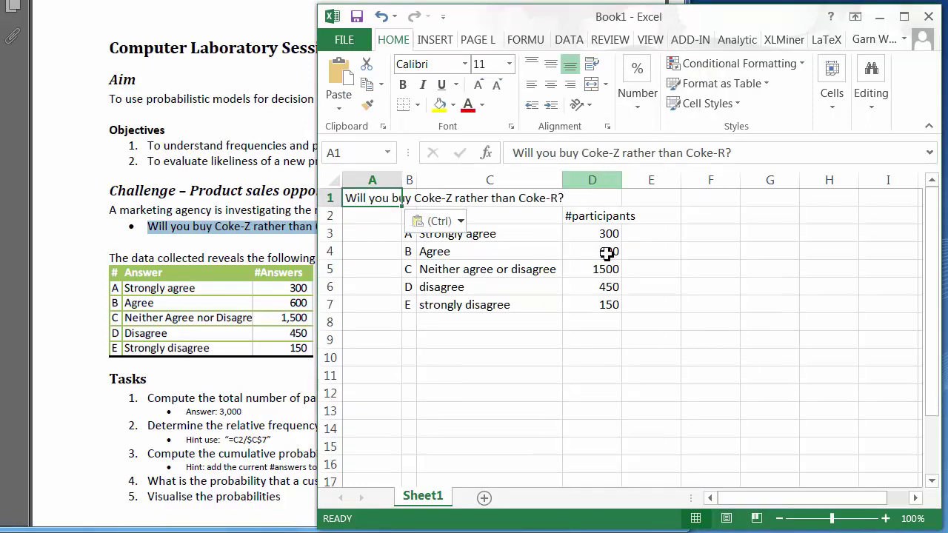
{"action": "left_click", "coordinate": [545, 323]}
{"action": "left_click", "coordinate": [496, 355]}
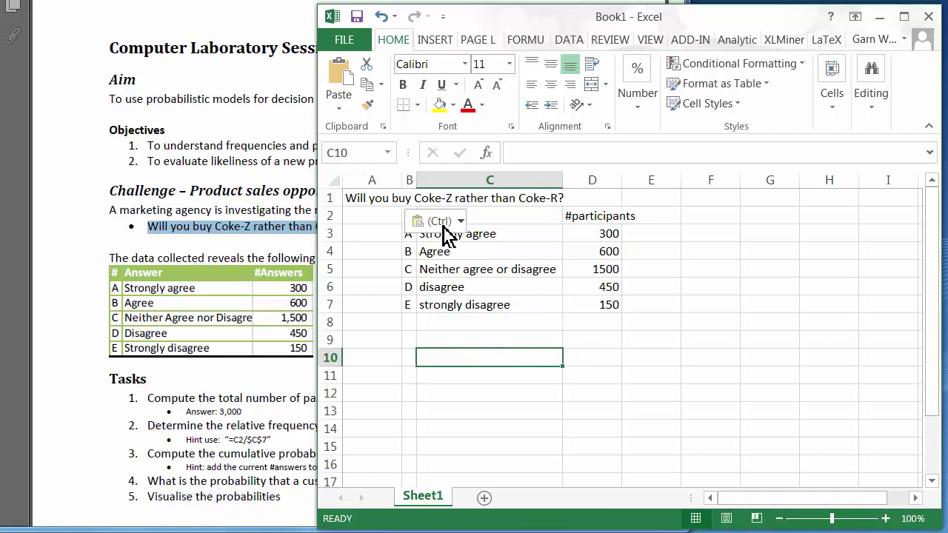
{"action": "left_click", "coordinate": [385, 215]}
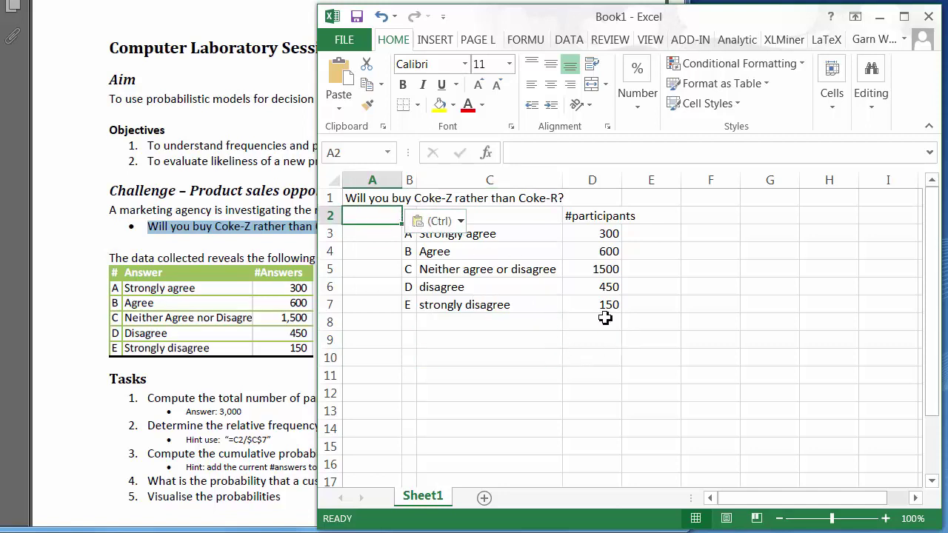
{"action": "left_click_drag", "start_coordinate": [602, 308], "coordinate": [412, 221]}
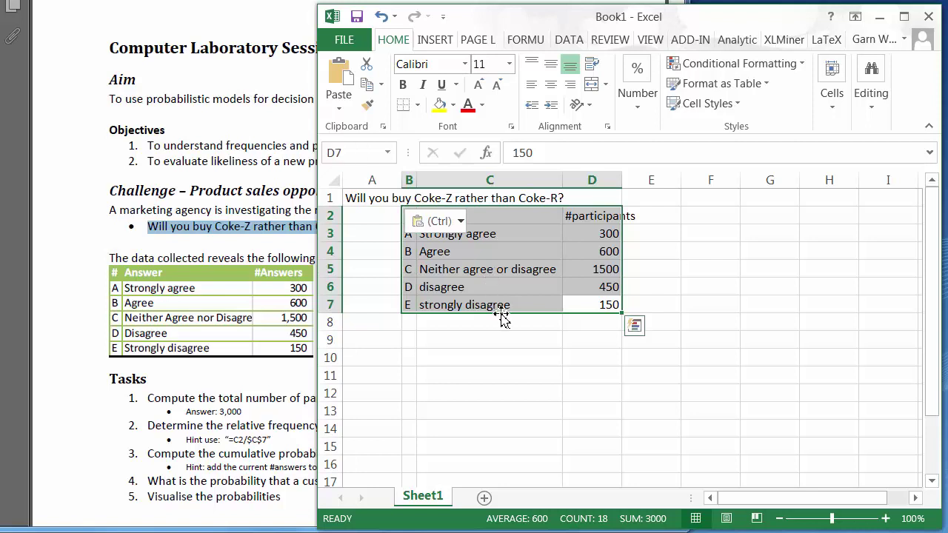
{"action": "left_click_drag", "start_coordinate": [502, 317], "coordinate": [502, 334]}
{"action": "left_click", "coordinate": [593, 340]}
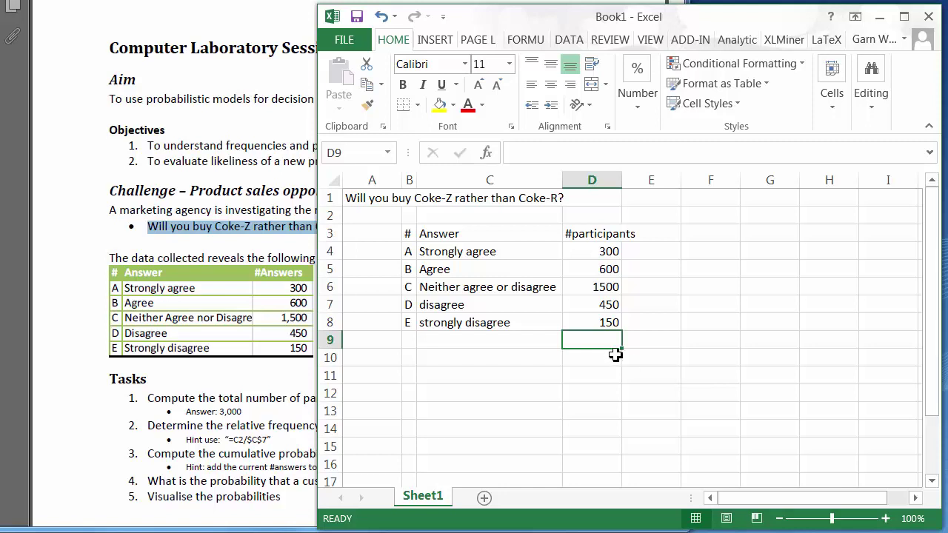
- Collapse the ribbon, and expand the formula bar and shrink it back to one line
{"action": "left_click", "coordinate": [928, 127]}
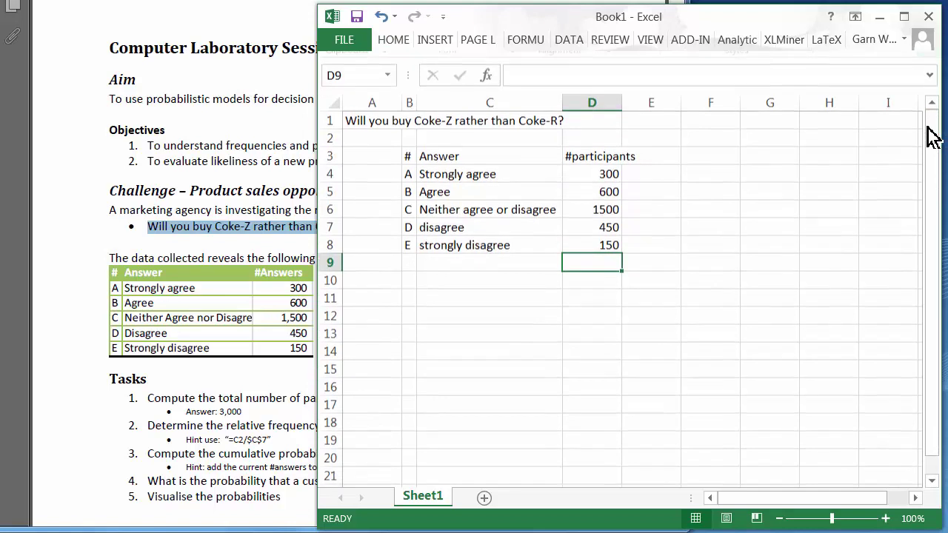
{"action": "left_click", "coordinate": [929, 76]}
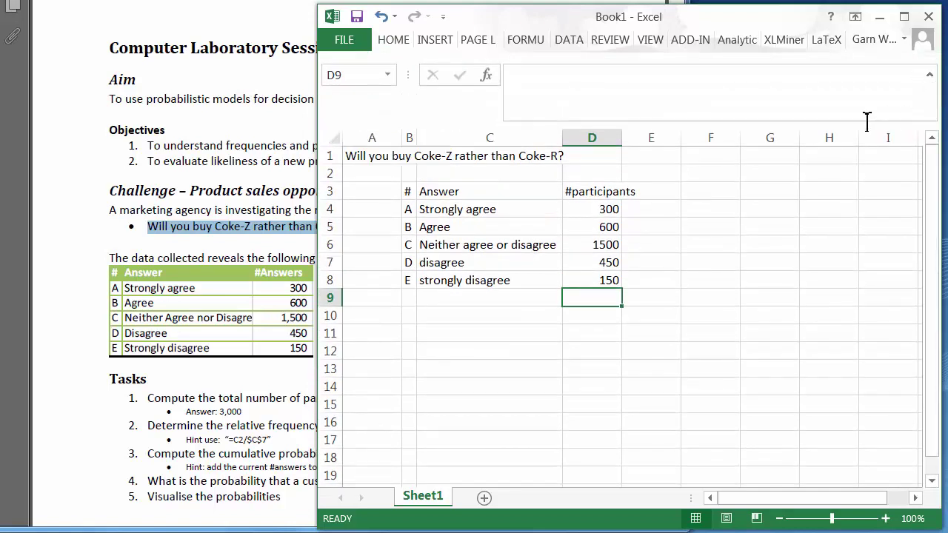
{"action": "left_click_drag", "start_coordinate": [741, 126], "coordinate": [739, 98]}
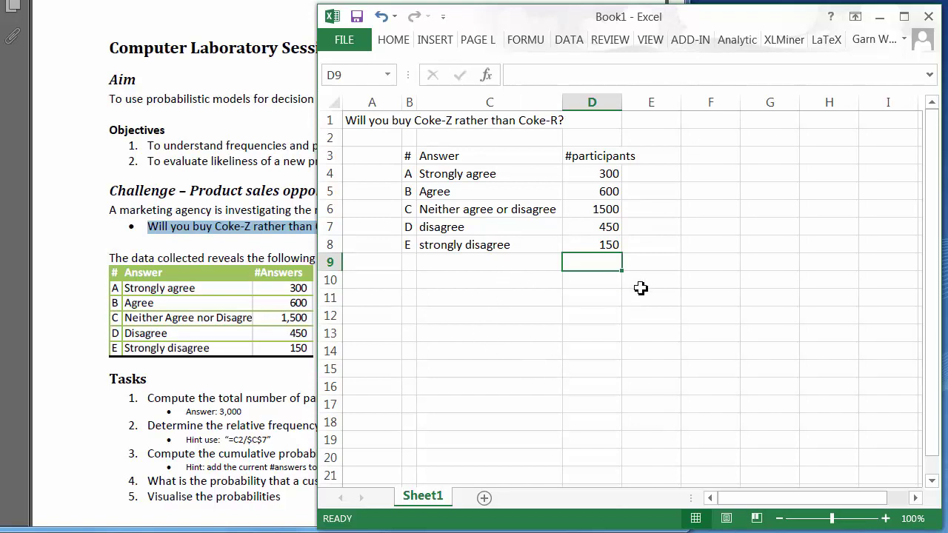
- Total the participant counts in D9 with a SUM formula over D4:D8
{"action": "type", "text": "=sum("}
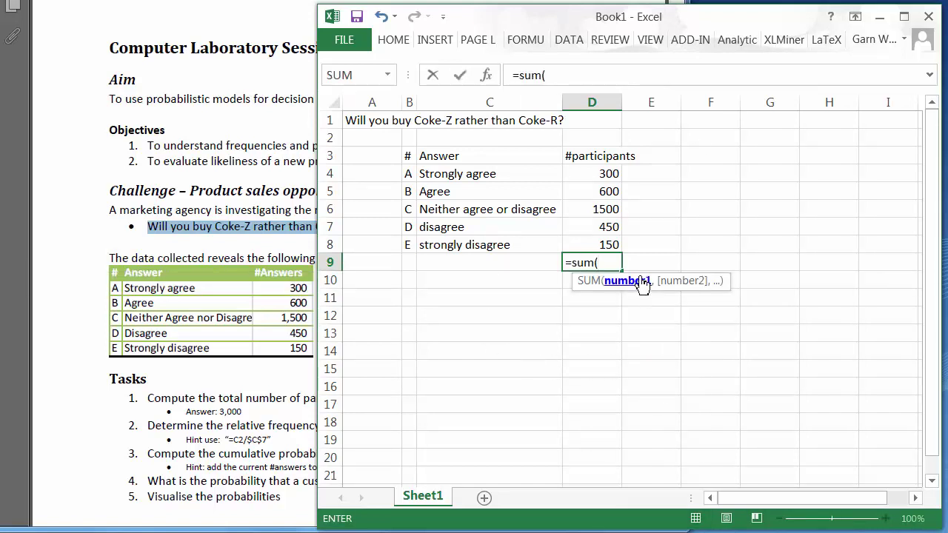
{"action": "left_click_drag", "start_coordinate": [584, 175], "coordinate": [595, 247]}
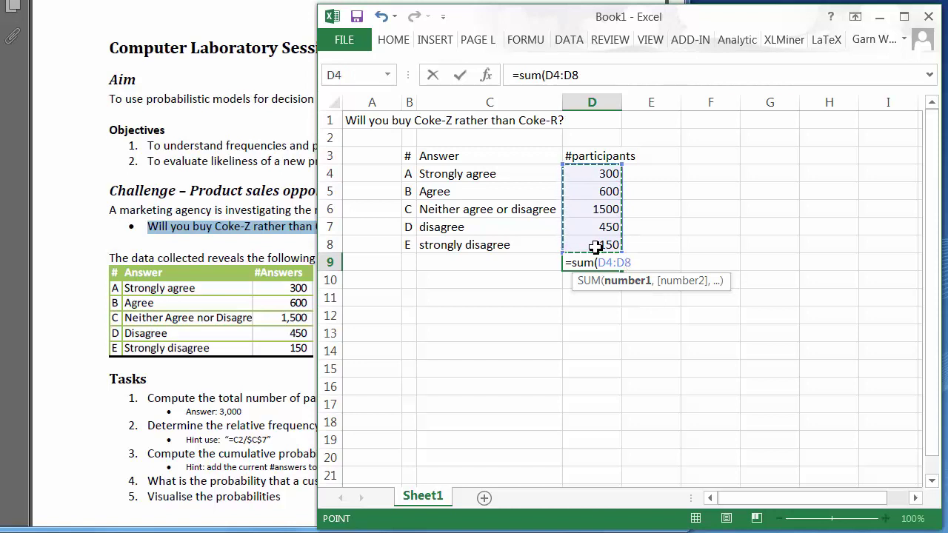
{"action": "key", "text": "Return"}
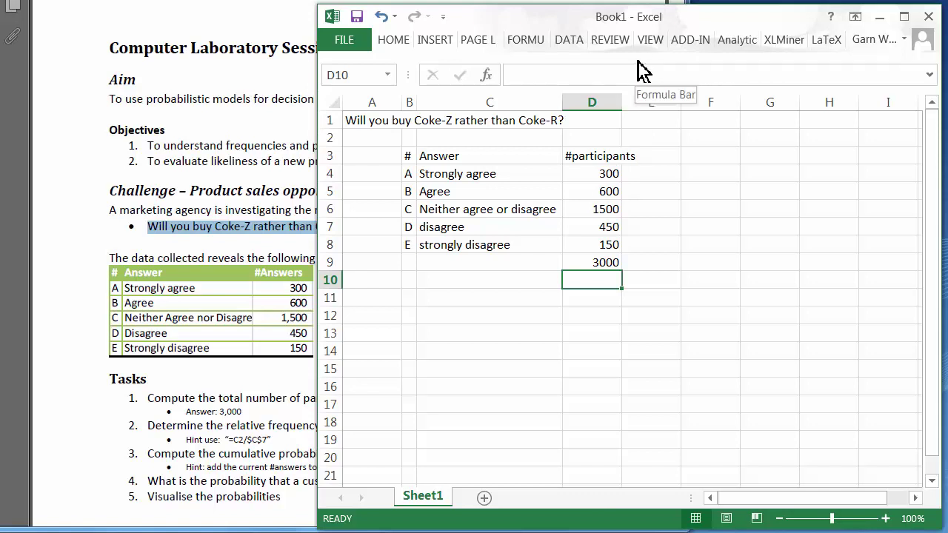
- Pin the ribbon open and format D4:D9 with the comma style and no decimal places
{"action": "left_click", "coordinate": [392, 40]}
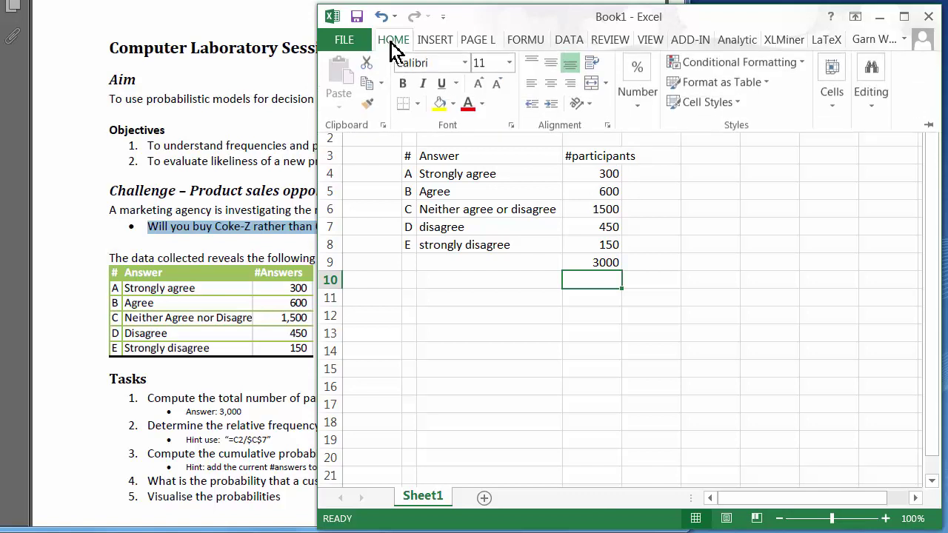
{"action": "left_click", "coordinate": [929, 127]}
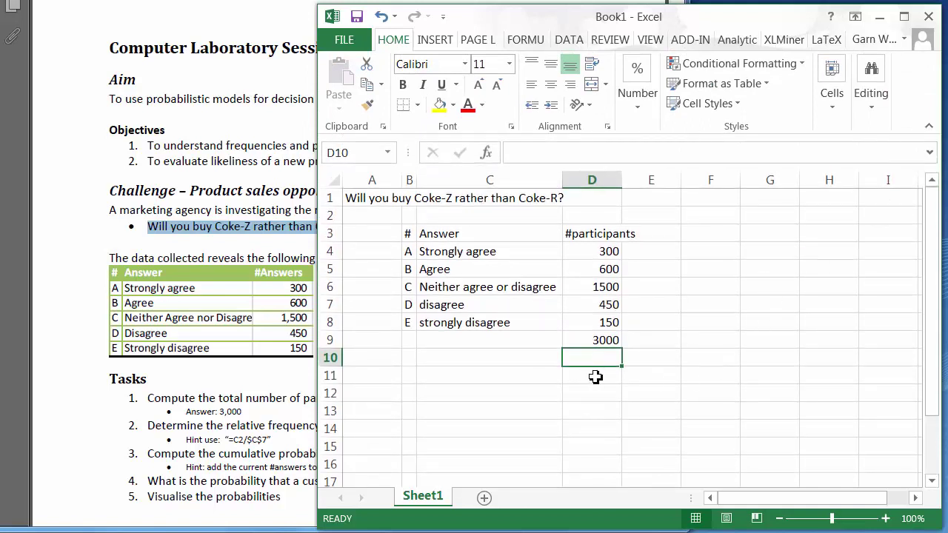
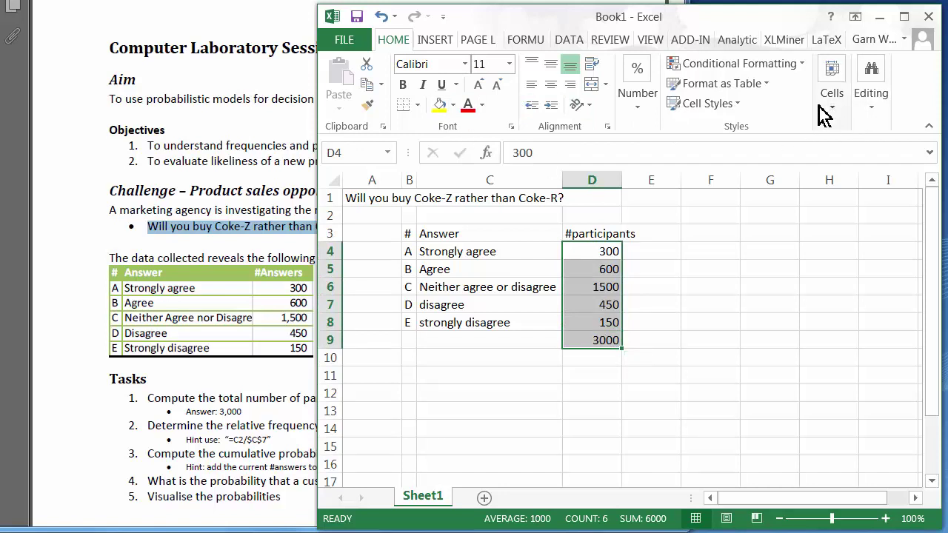
{"action": "left_click", "coordinate": [636, 111]}
{"action": "left_click", "coordinate": [676, 179]}
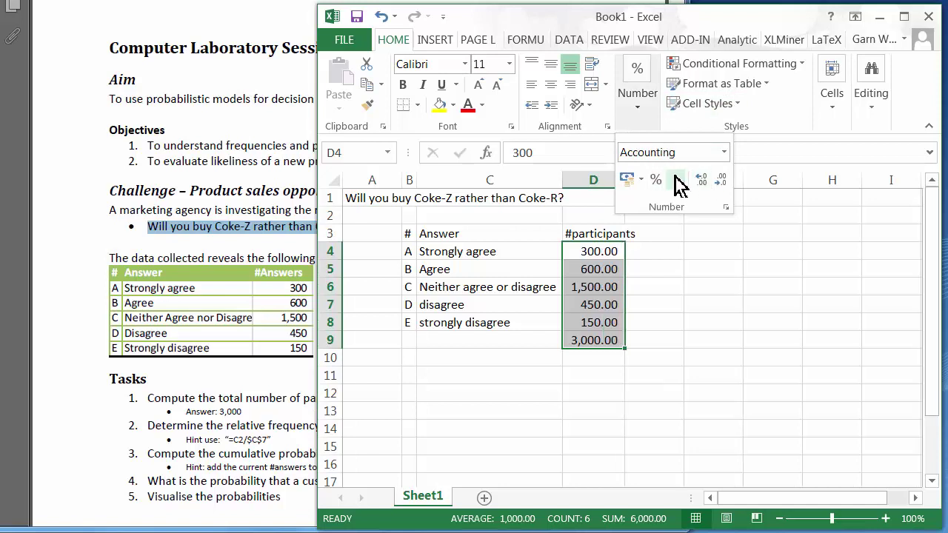
{"action": "left_click", "coordinate": [720, 179]}
{"action": "left_click", "coordinate": [720, 179]}
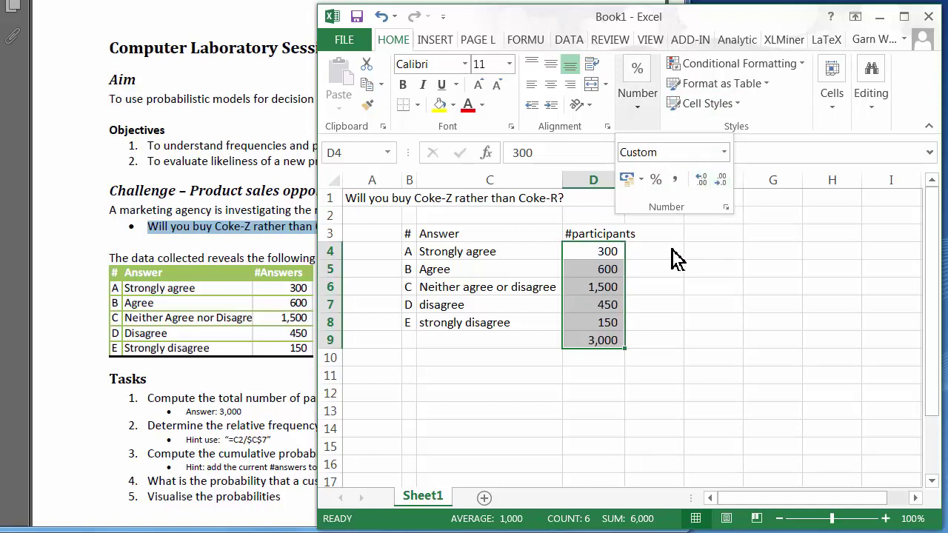
{"action": "key", "text": "Escape"}
- Widen column D to fit its header and enter the header "rel. frequency" in E3
{"action": "left_click_drag", "start_coordinate": [625, 179], "coordinate": [640, 179]}
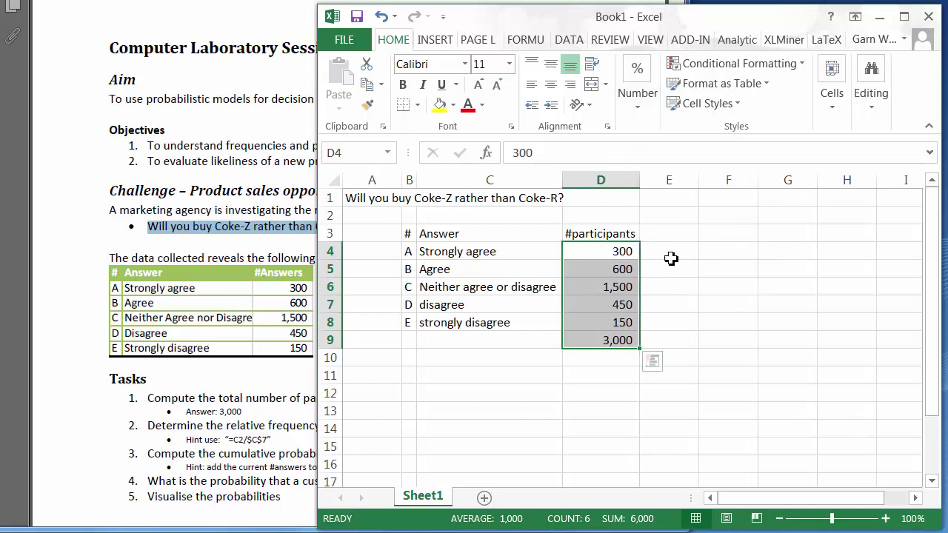
{"action": "left_click", "coordinate": [670, 289]}
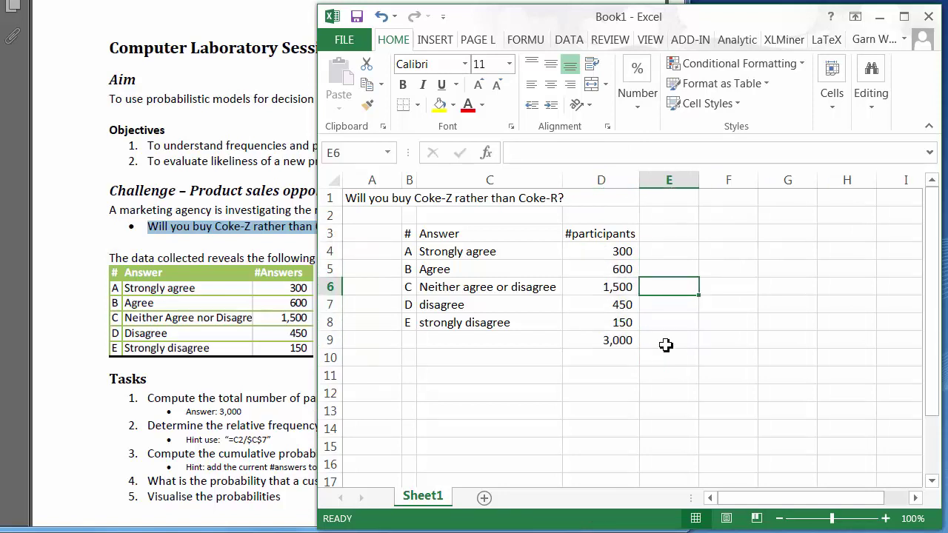
{"action": "left_click", "coordinate": [664, 234]}
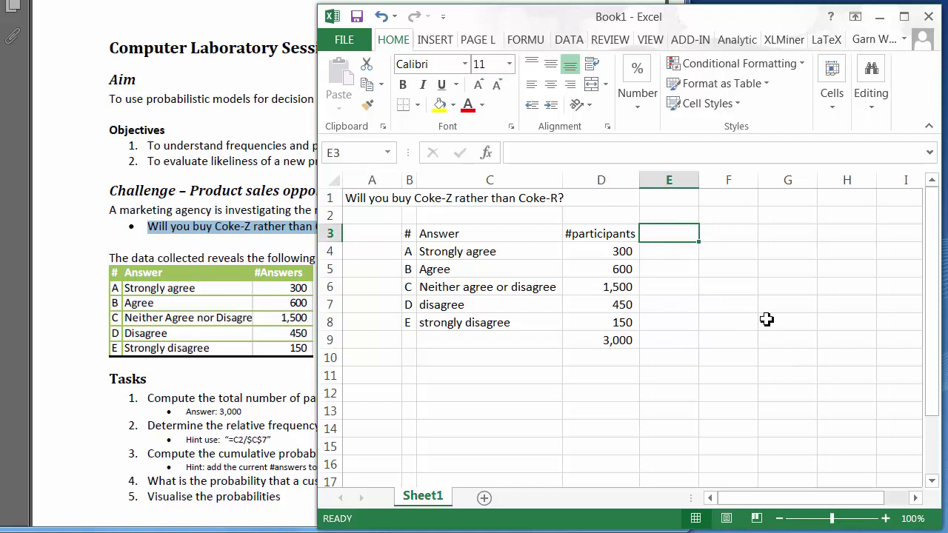
{"action": "type", "text": "rel. frequency"}
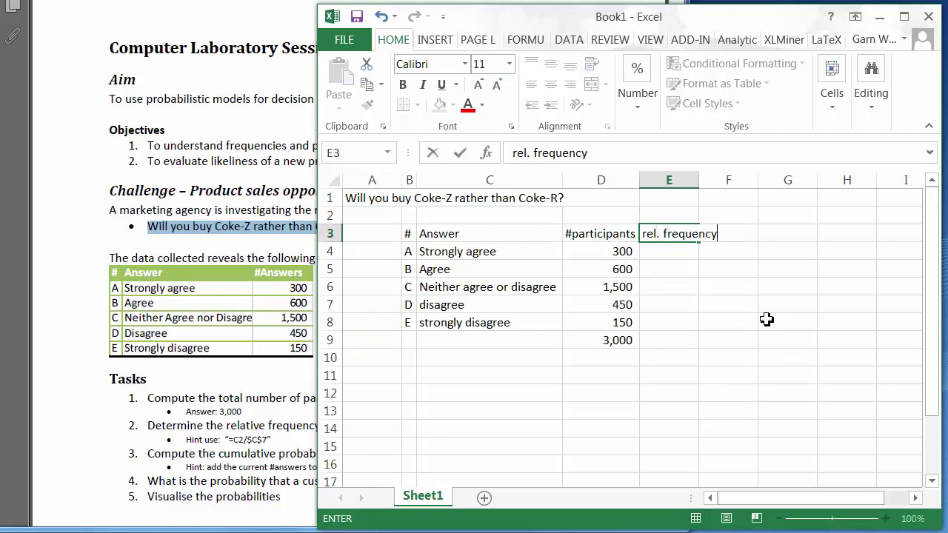
{"action": "key", "text": "Return"}
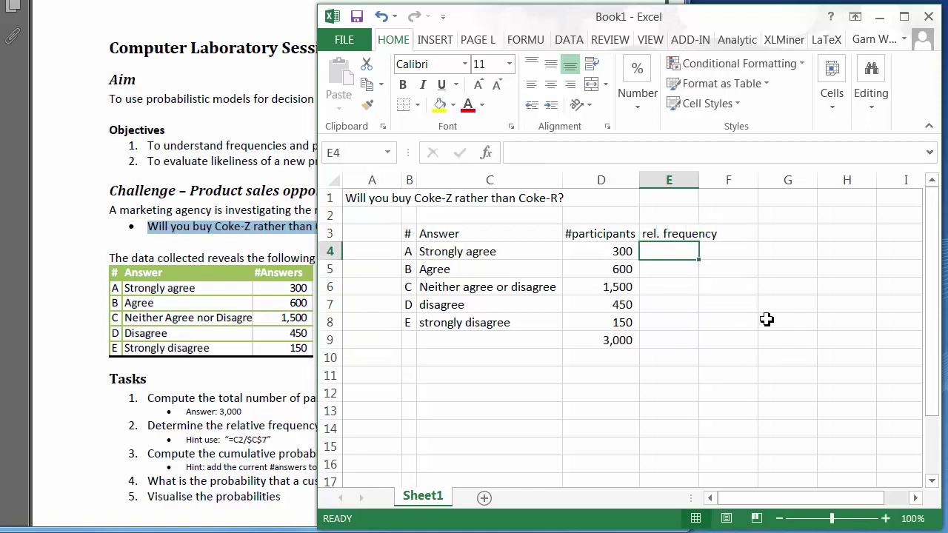
- Compute the relative frequencies in E4:E8 by entering =D4/$D$9 in E4 and filling it down
{"action": "type", "text": "="}
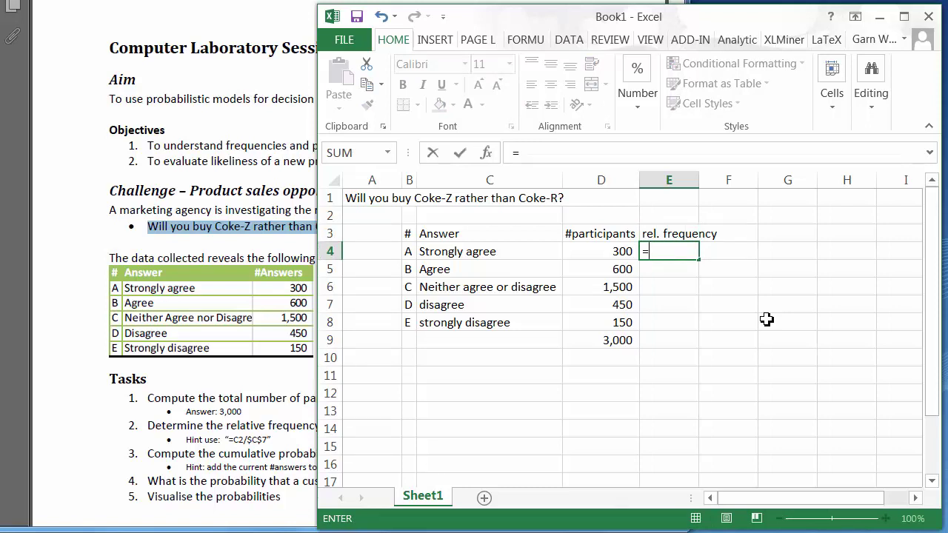
{"action": "left_click", "coordinate": [621, 253]}
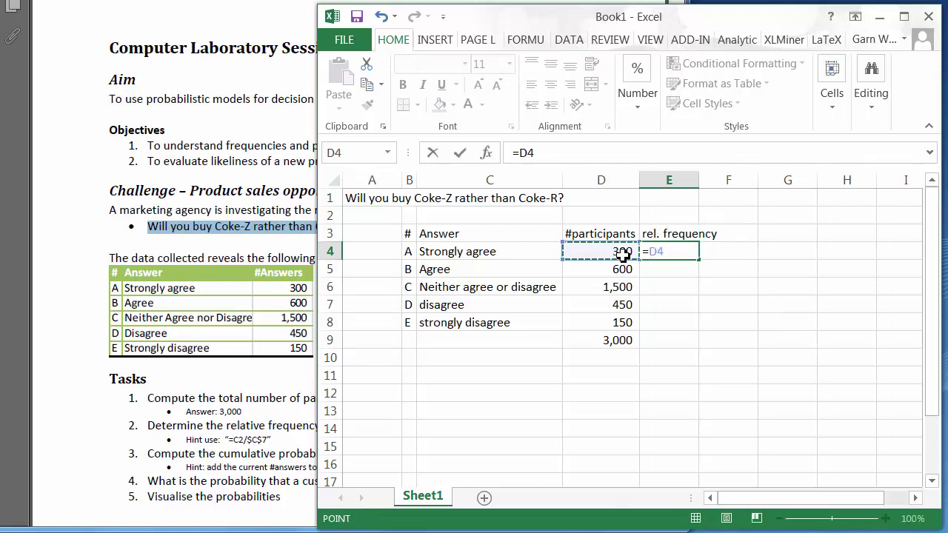
{"action": "type", "text": "/"}
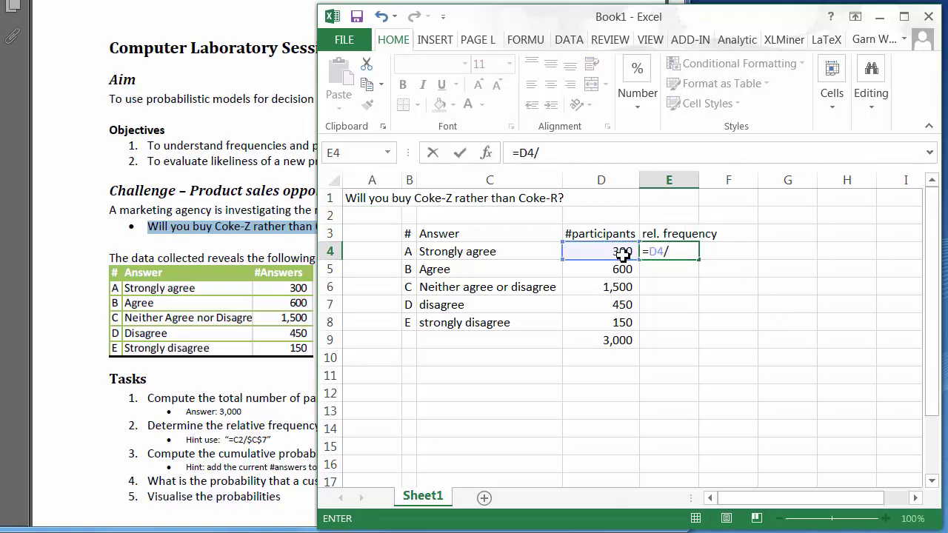
{"action": "left_click", "coordinate": [621, 342]}
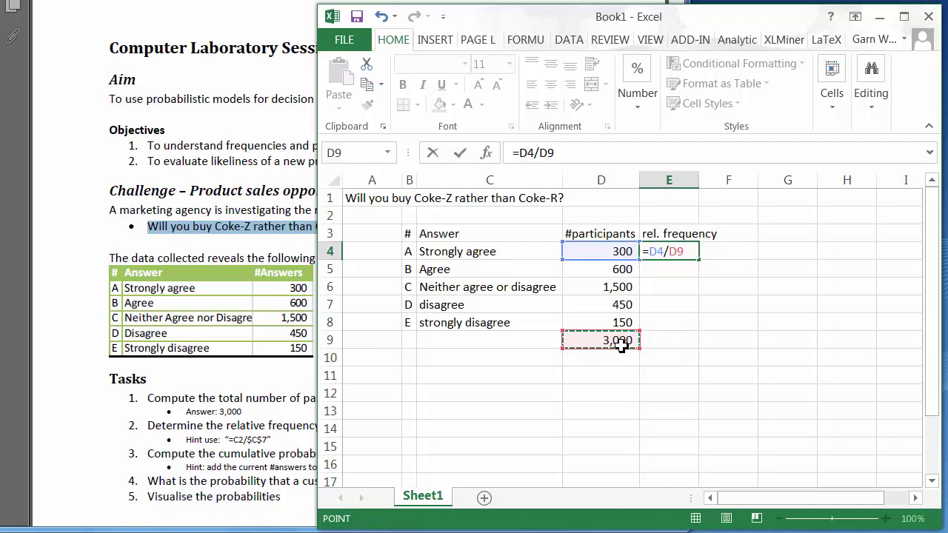
{"action": "key", "text": "F4"}
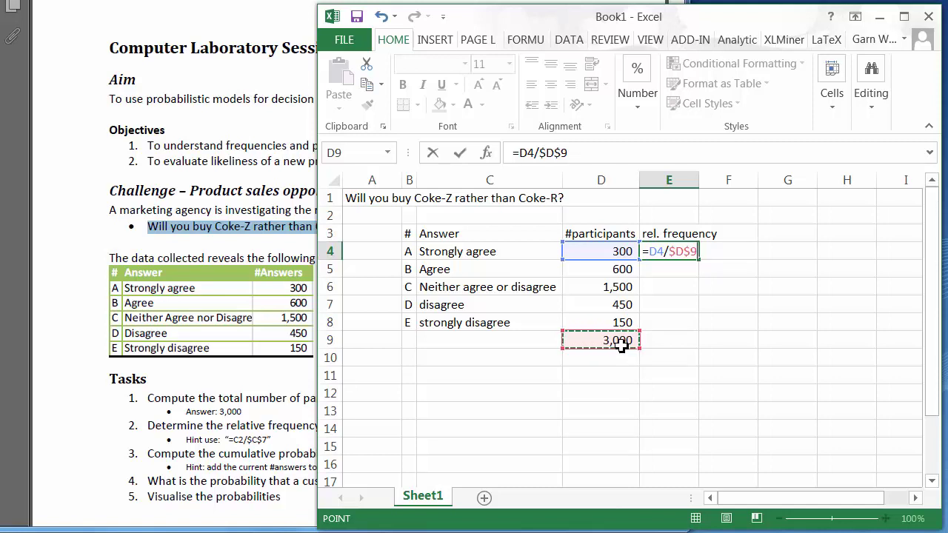
{"action": "key", "text": "Return"}
{"action": "left_click", "coordinate": [673, 250]}
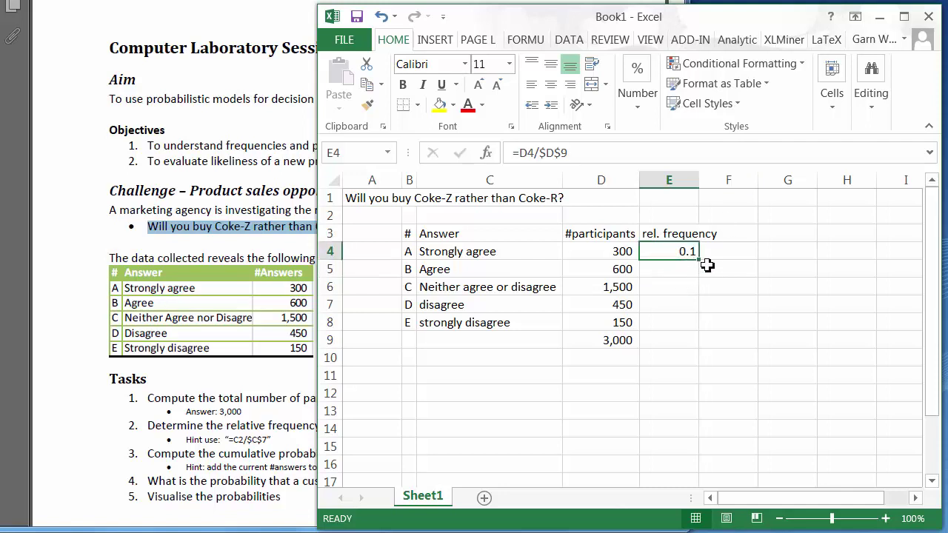
{"action": "left_click_drag", "start_coordinate": [698, 257], "coordinate": [698, 330]}
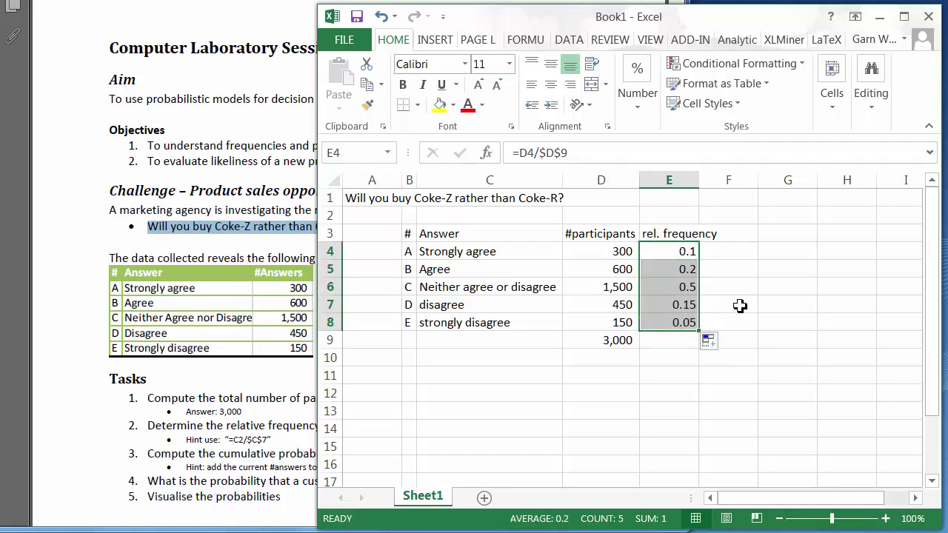
{"action": "left_click", "coordinate": [739, 322]}
- Enter the header "percentage" in G3 and reference the first relative frequency in G4 with =E4
{"action": "left_click", "coordinate": [729, 237]}
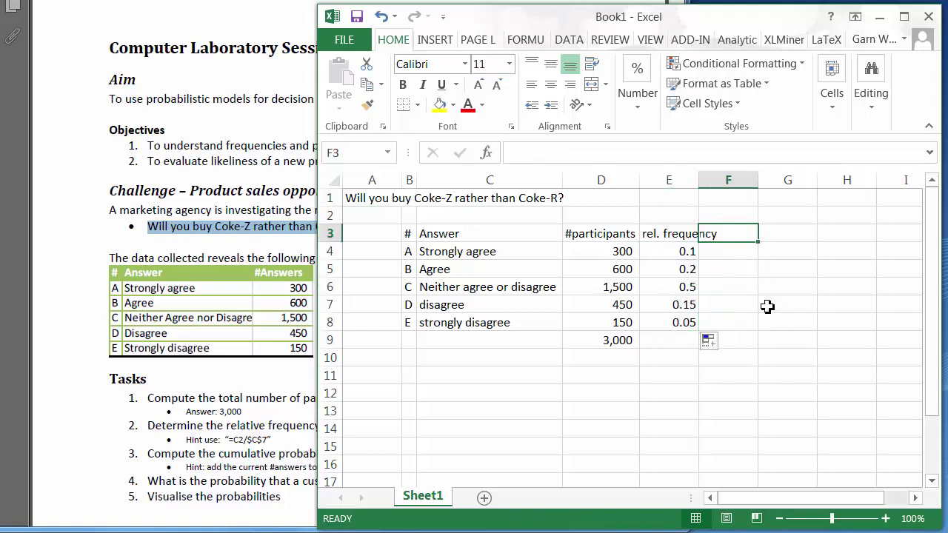
{"action": "left_click", "coordinate": [778, 235]}
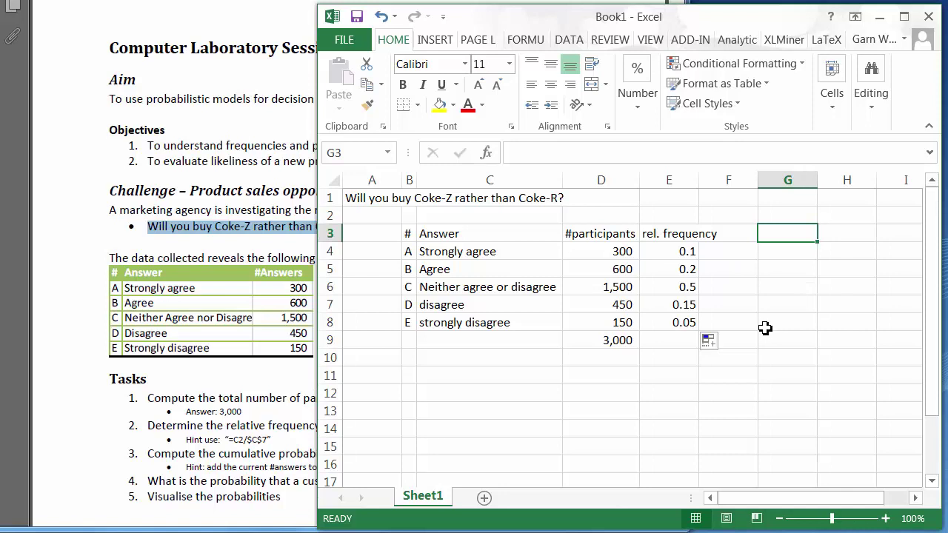
{"action": "type", "text": "per"}
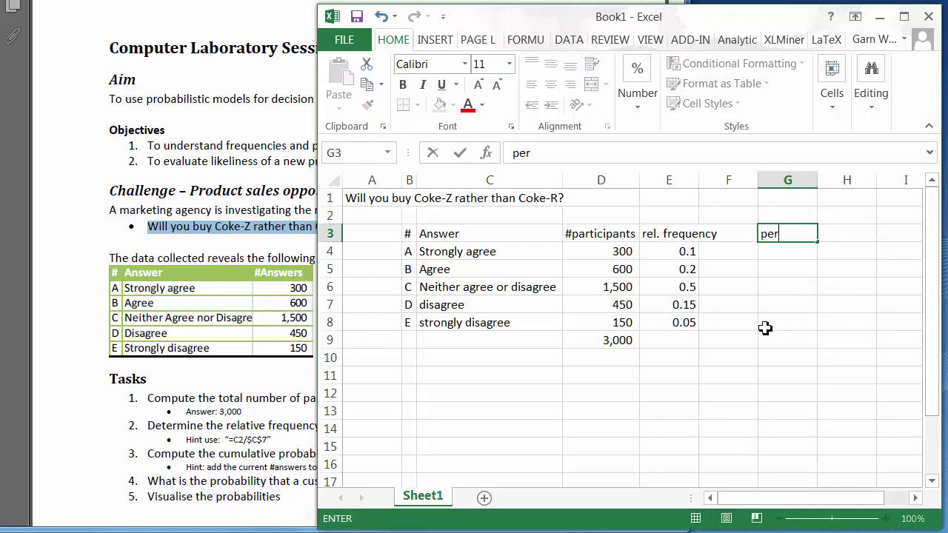
{"action": "type", "text": "centage"}
{"action": "key", "text": "Return"}
{"action": "type", "text": "#"}
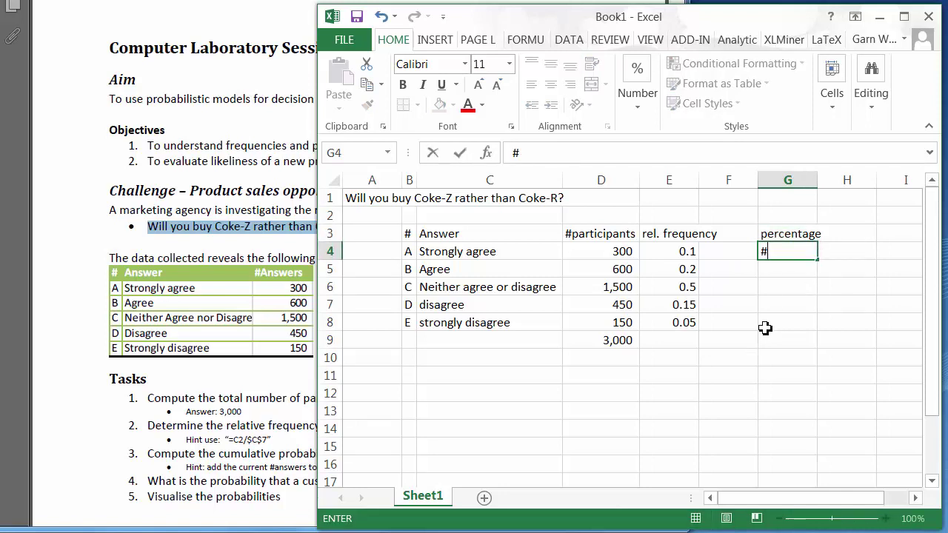
{"action": "type", "text": "="}
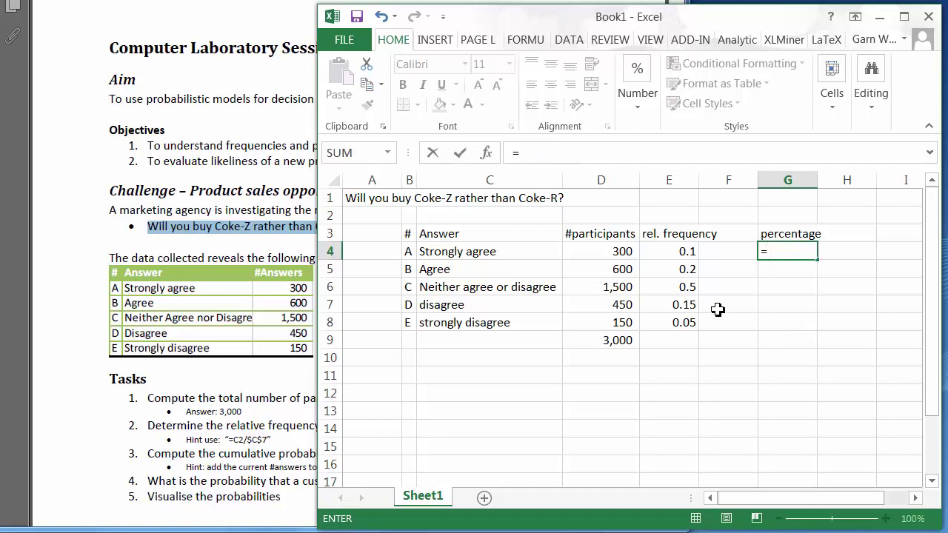
{"action": "left_click", "coordinate": [681, 251]}
{"action": "key", "text": "Return"}
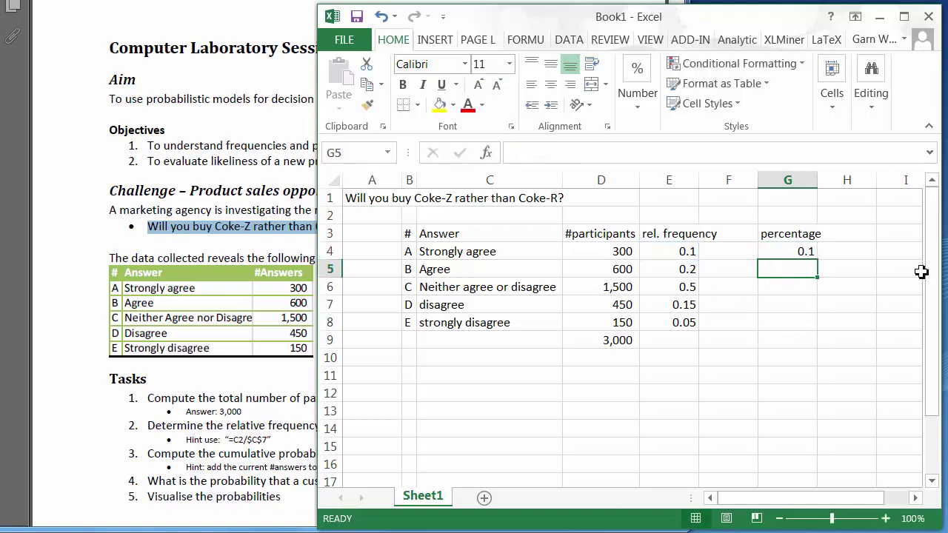
- Format G4 with the percent style and fill it down to G8
{"action": "left_click", "coordinate": [783, 251]}
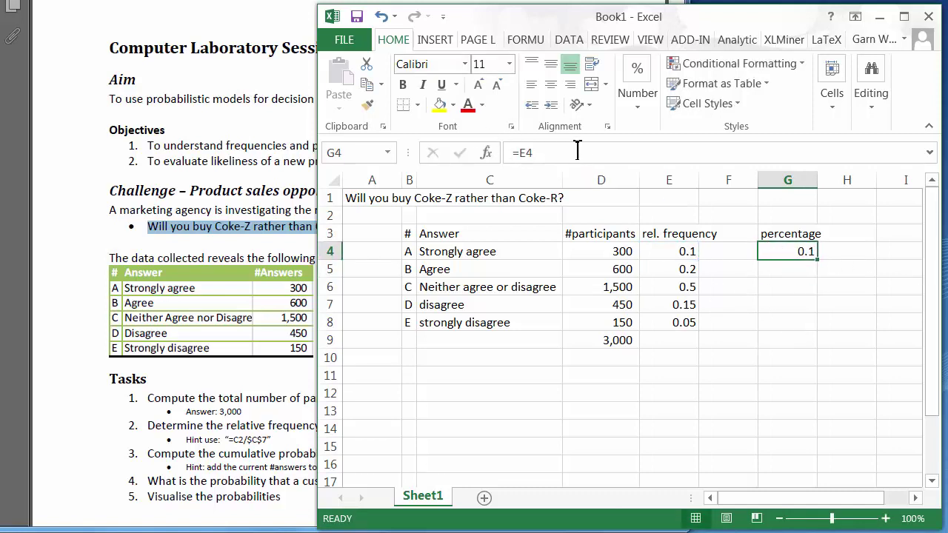
{"action": "left_click", "coordinate": [636, 74]}
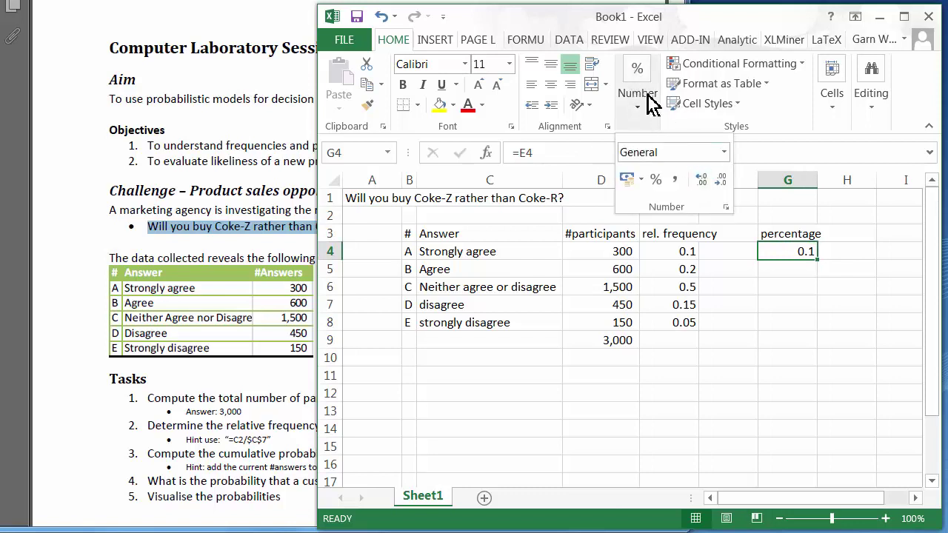
{"action": "left_click", "coordinate": [655, 179]}
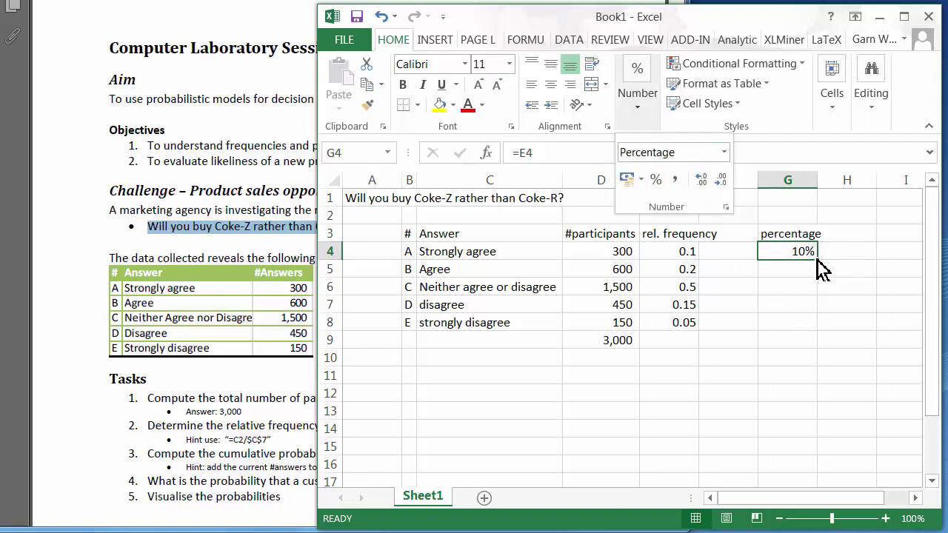
{"action": "left_click", "coordinate": [798, 281]}
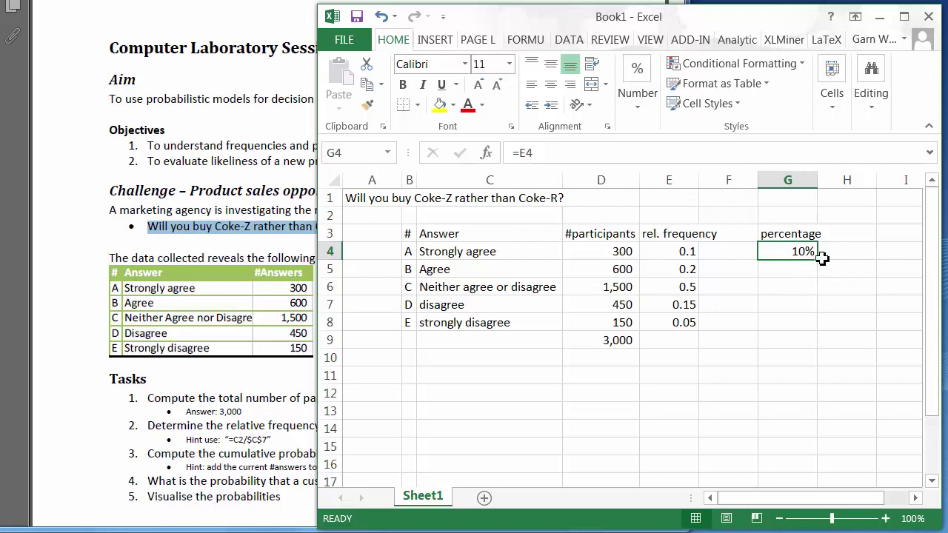
{"action": "left_click_drag", "start_coordinate": [818, 261], "coordinate": [807, 328]}
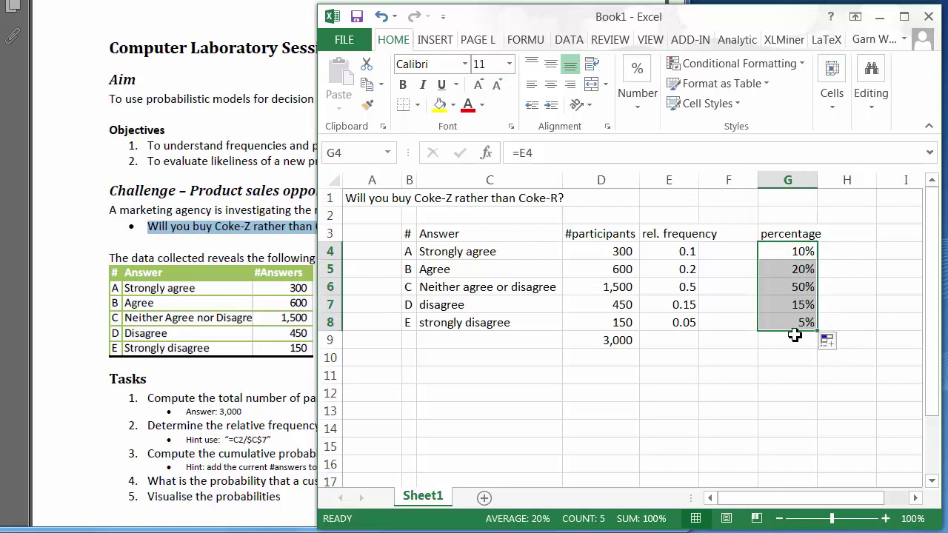
{"action": "left_click", "coordinate": [778, 320]}
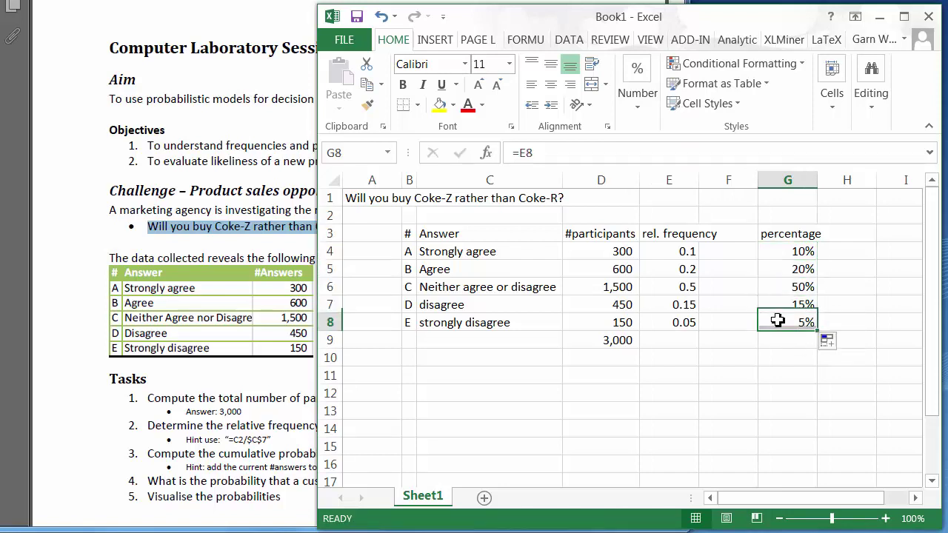
- Enter the heading "obj. probaility" in E2 and the header "cum. Prob." in F3
{"action": "left_click", "coordinate": [668, 223]}
{"action": "left_click", "coordinate": [668, 216]}
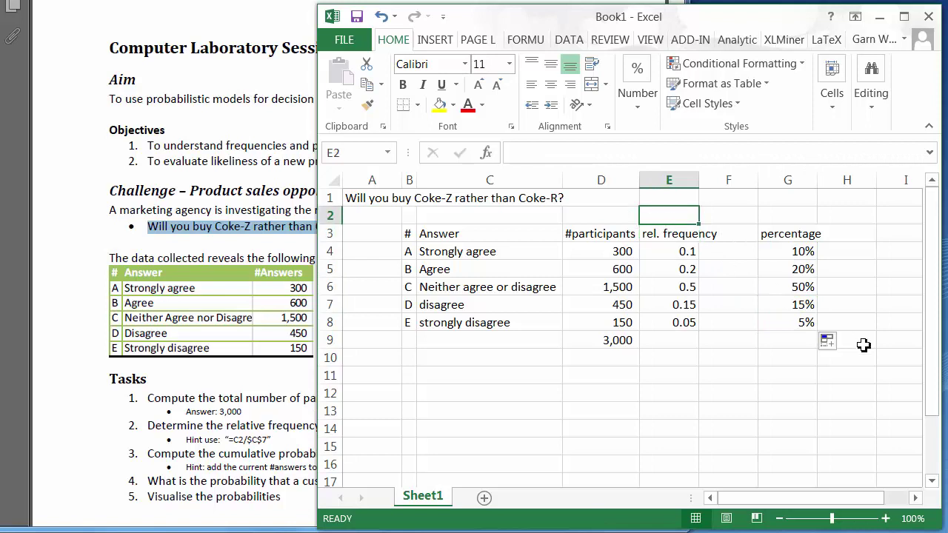
{"action": "type", "text": "obj. proba"}
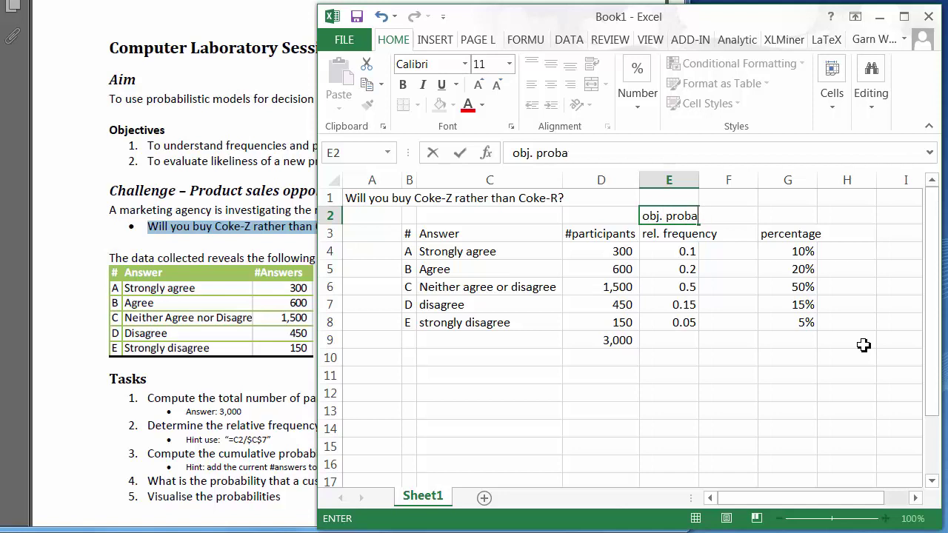
{"action": "type", "text": "ility"}
{"action": "key", "text": "Return"}
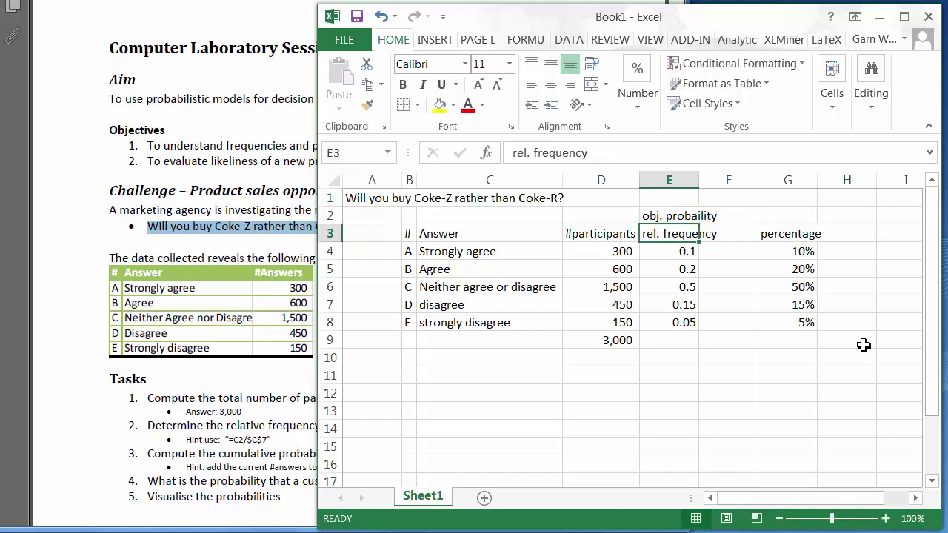
{"action": "key", "text": "Right"}
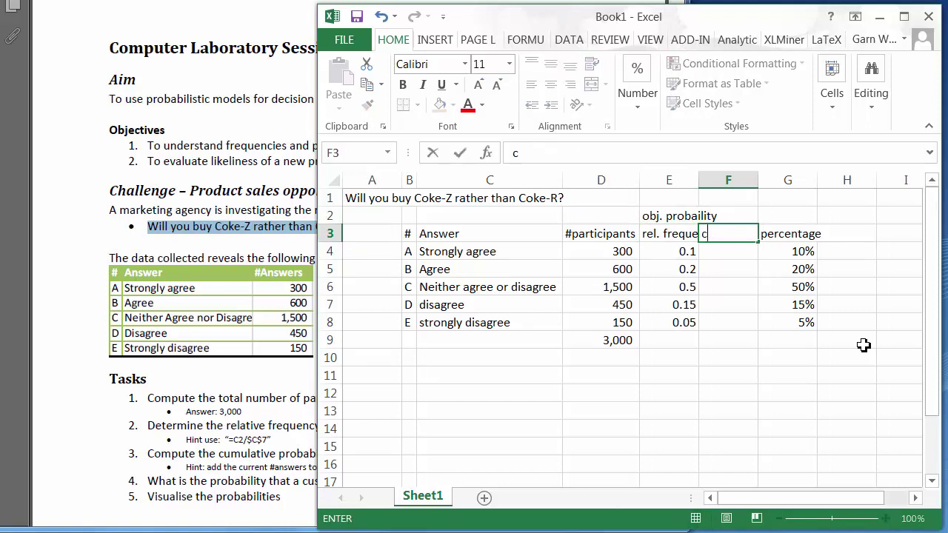
{"action": "type", "text": "cum. prob."}
{"action": "key", "text": "Return"}
- Start the cumulative probabilities by entering =E4 in F4 and =F4+E5 in F5
{"action": "type", "text": "##"}
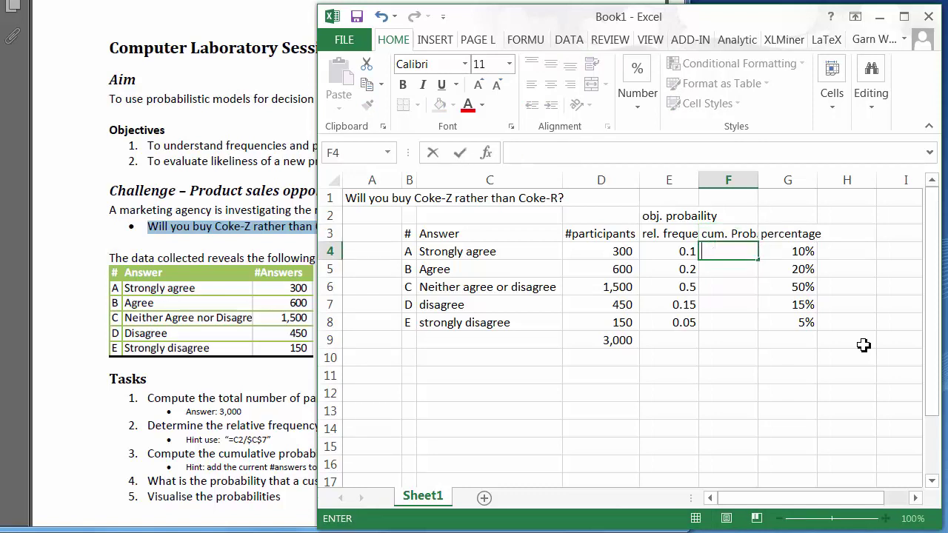
{"action": "key", "text": "Escape"}
{"action": "type", "text": "="}
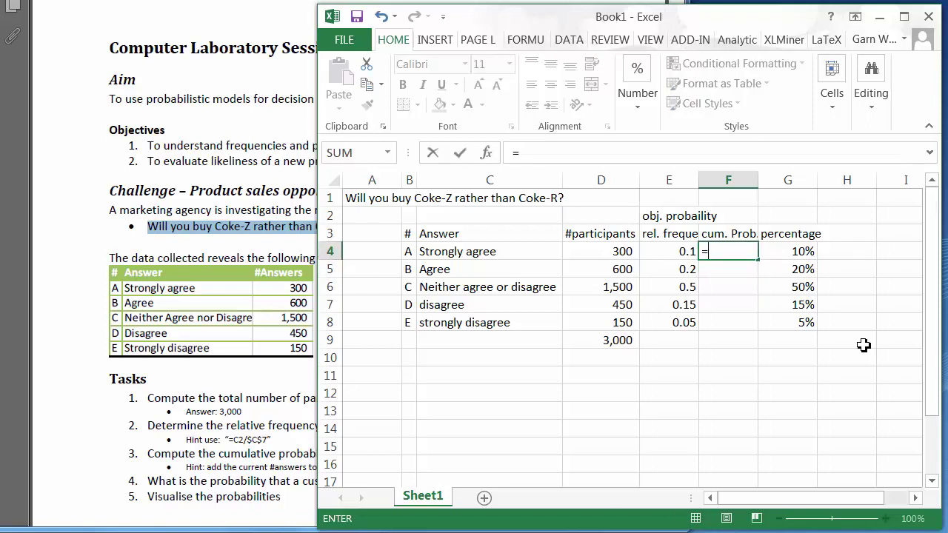
{"action": "left_click", "coordinate": [678, 252]}
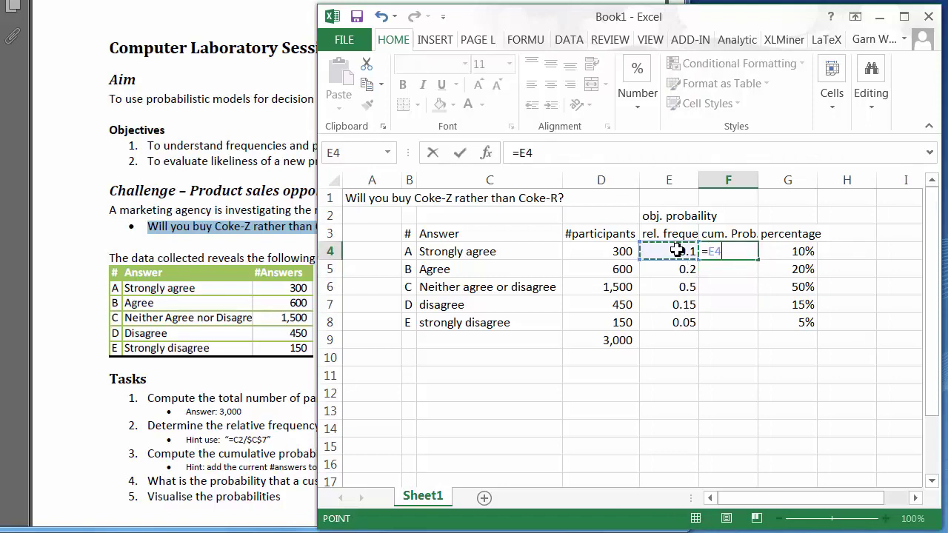
{"action": "key", "text": "Return"}
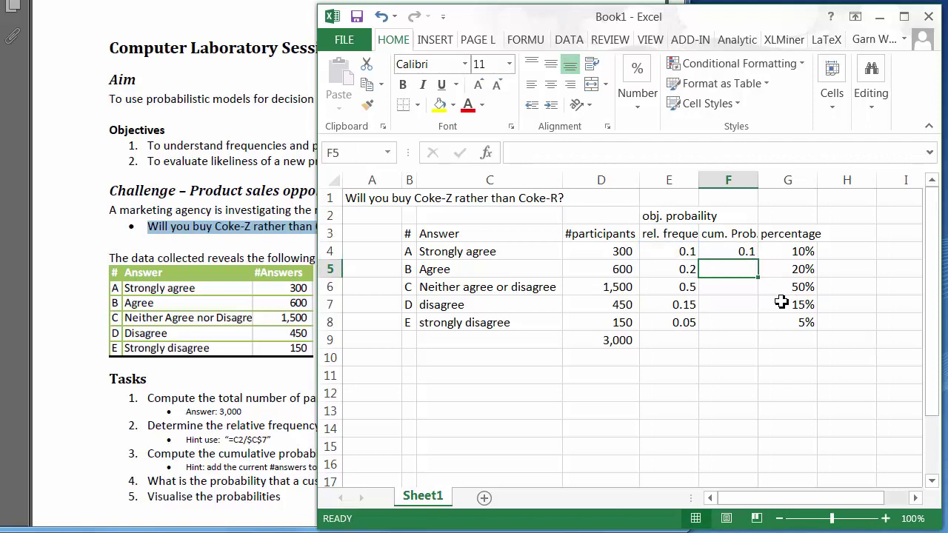
{"action": "type", "text": "="}
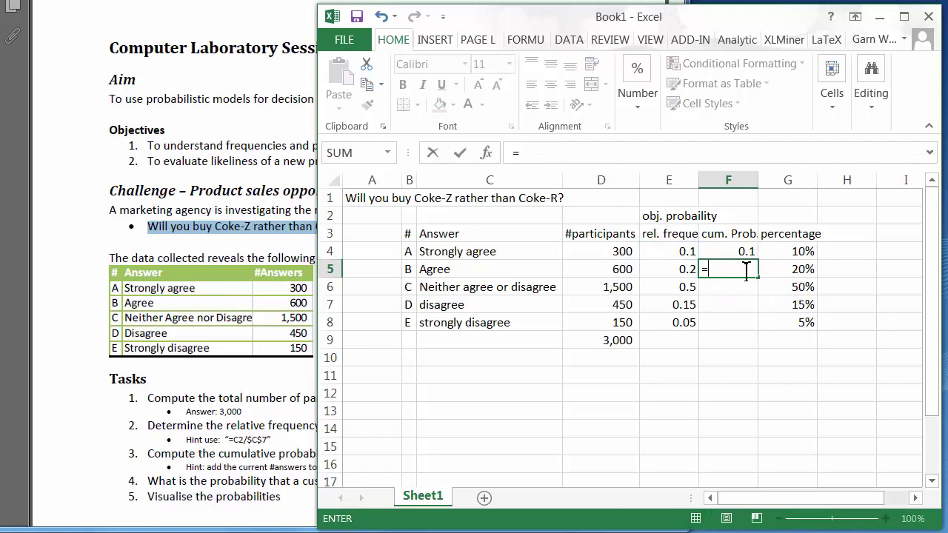
{"action": "left_click", "coordinate": [733, 251]}
{"action": "type", "text": "+"}
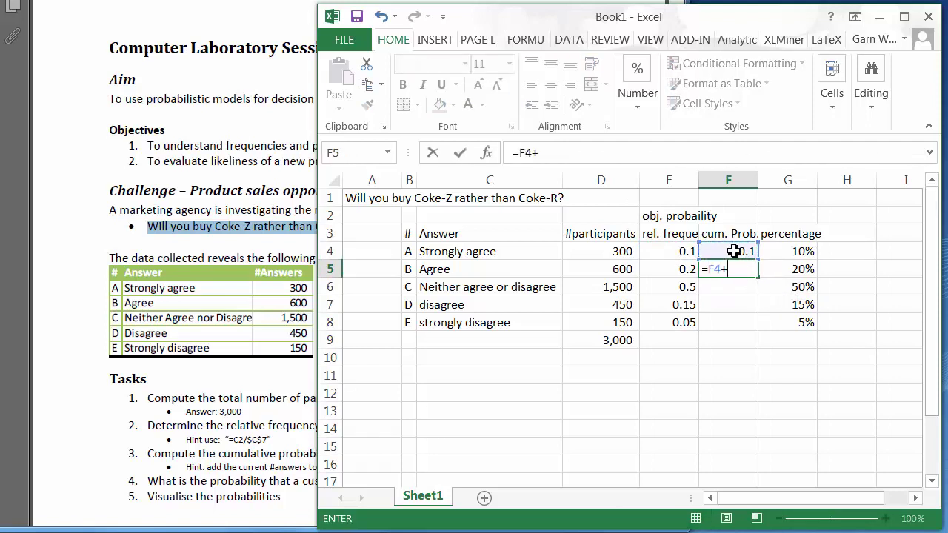
{"action": "left_click", "coordinate": [672, 269]}
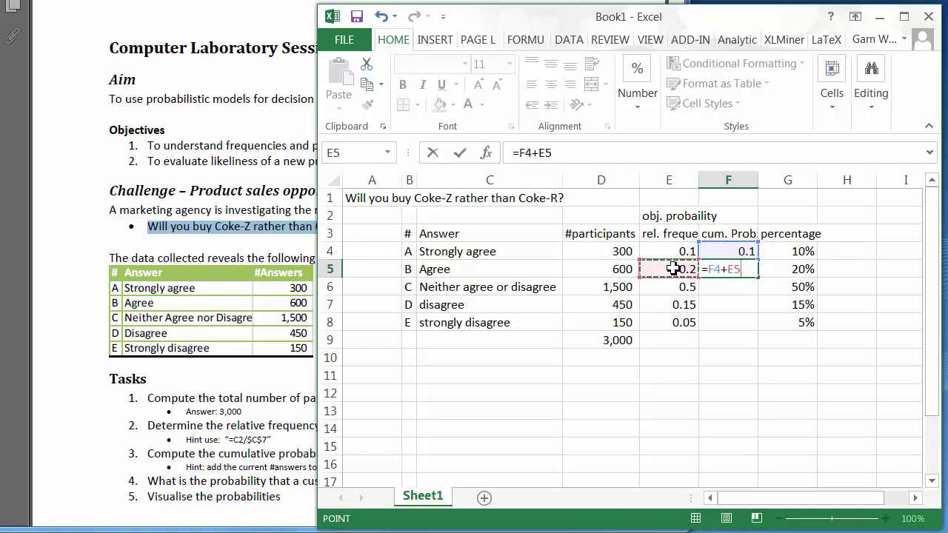
{"action": "key", "text": "Return"}
- Fill the cumulative formula from F5 down to F8 and inspect the copied formula in F6
{"action": "left_click", "coordinate": [746, 272]}
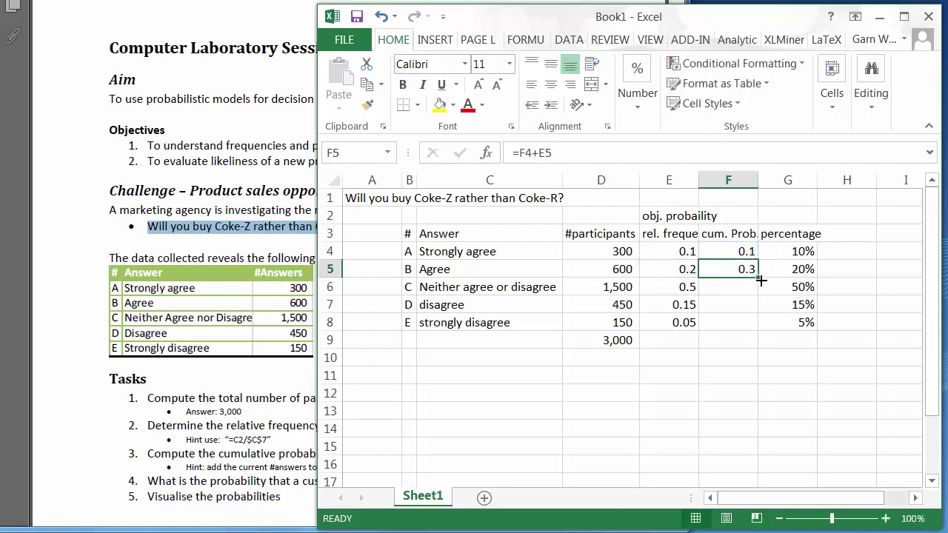
{"action": "left_click_drag", "start_coordinate": [760, 280], "coordinate": [748, 338]}
{"action": "left_click", "coordinate": [731, 324]}
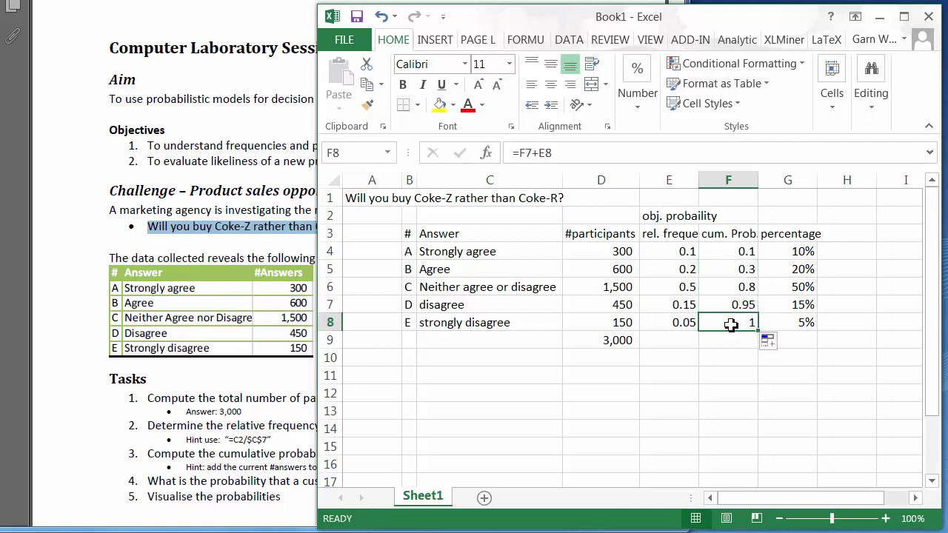
{"action": "left_click", "coordinate": [741, 288]}
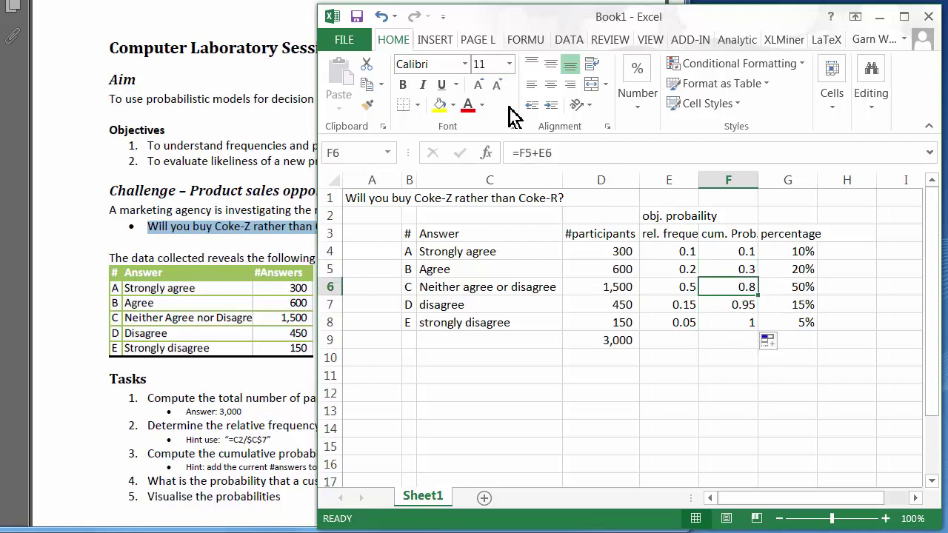
{"action": "left_click", "coordinate": [580, 151]}
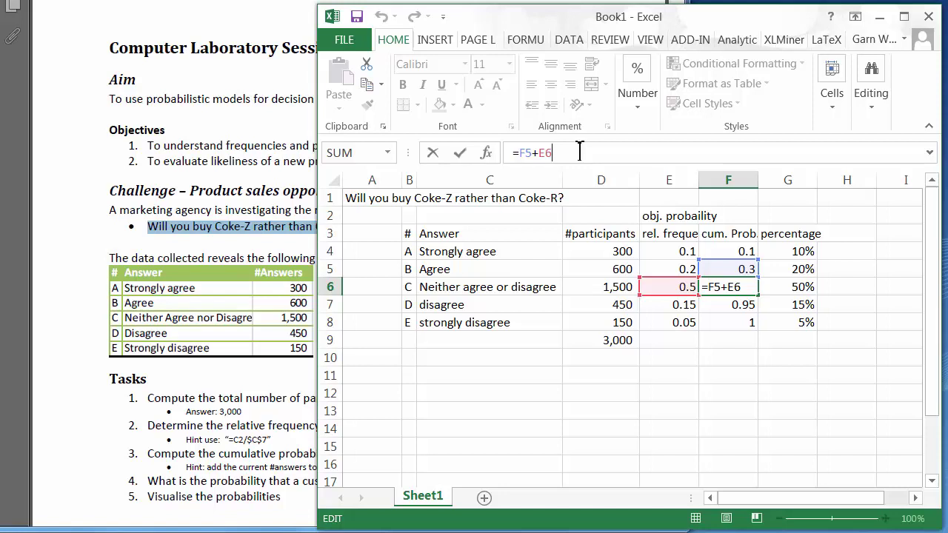
{"action": "key", "text": "Return"}
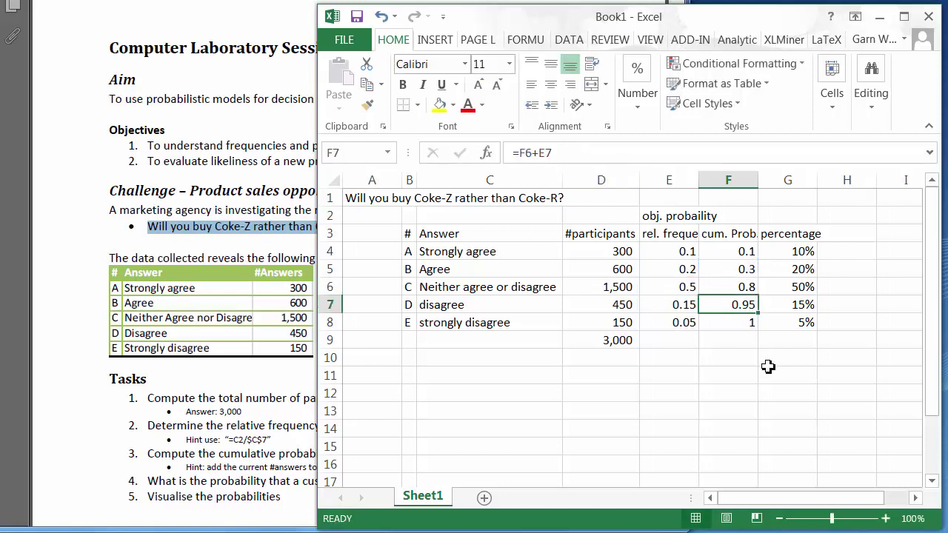
- Inspect the relative-frequency formulas in E5 to E7 and the cumulative probabilities in F4 to F8
{"action": "left_click", "coordinate": [678, 273]}
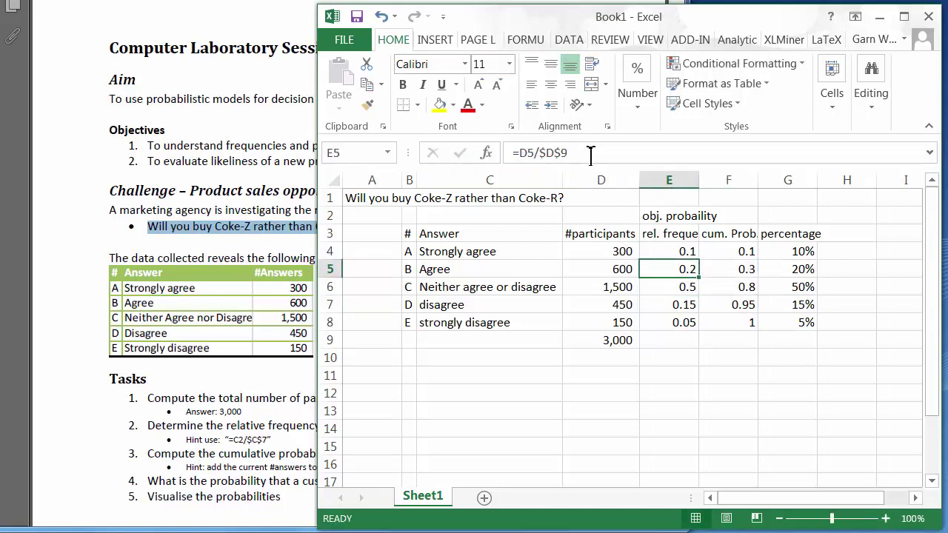
{"action": "left_click", "coordinate": [590, 154]}
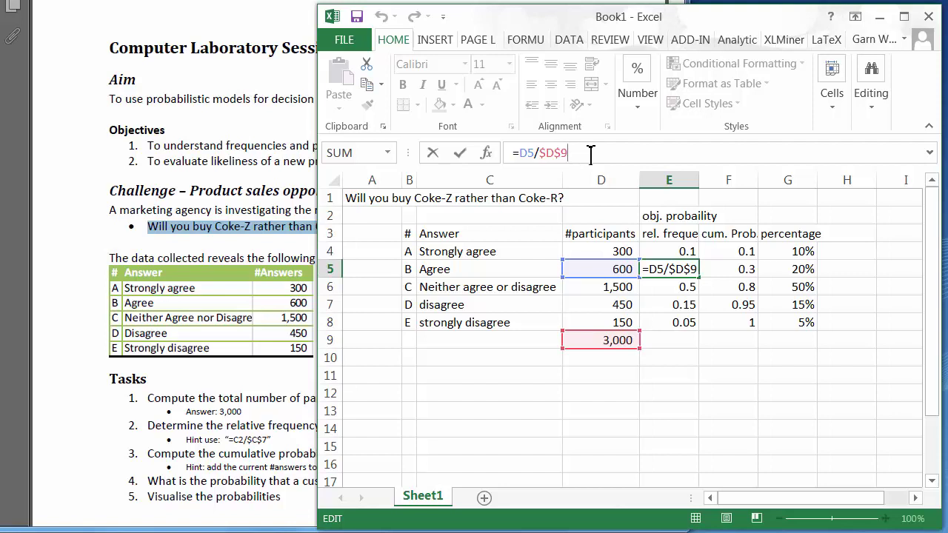
{"action": "key", "text": "Return"}
{"action": "left_click", "coordinate": [593, 153]}
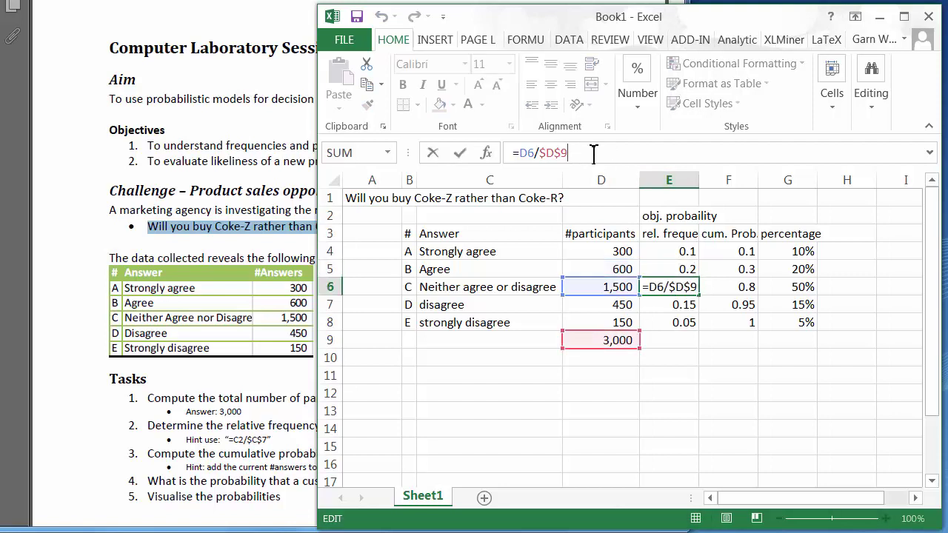
{"action": "key", "text": "Return"}
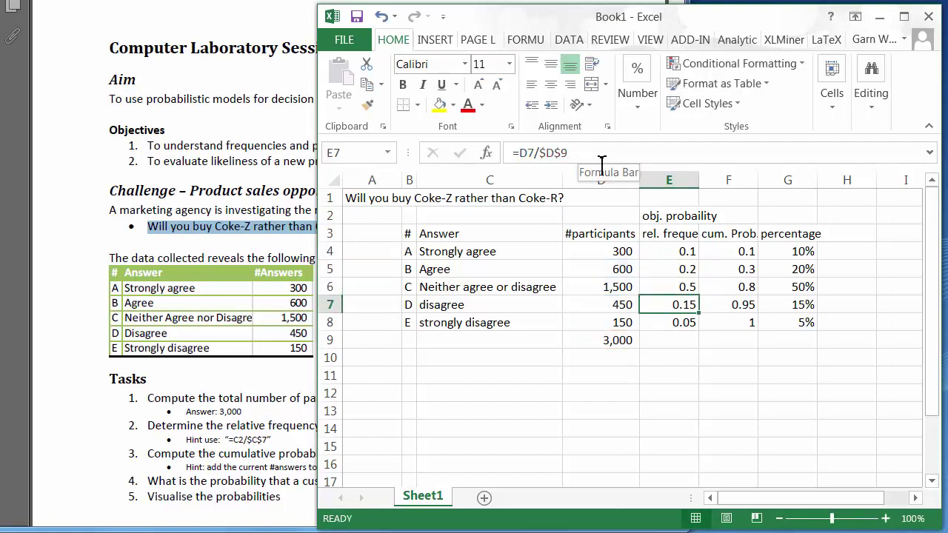
{"action": "left_click", "coordinate": [741, 391]}
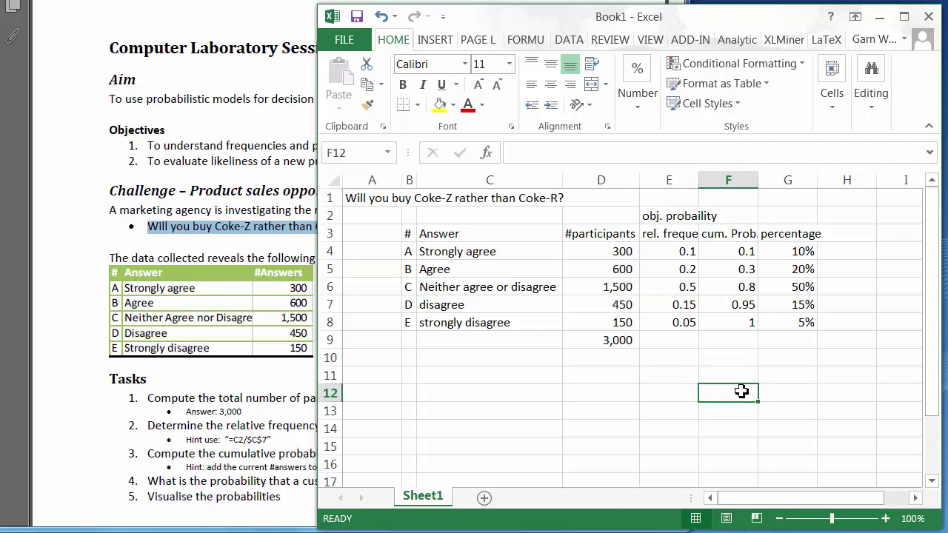
{"action": "left_click_drag", "start_coordinate": [731, 249], "coordinate": [732, 324]}
{"action": "left_click", "coordinate": [732, 324]}
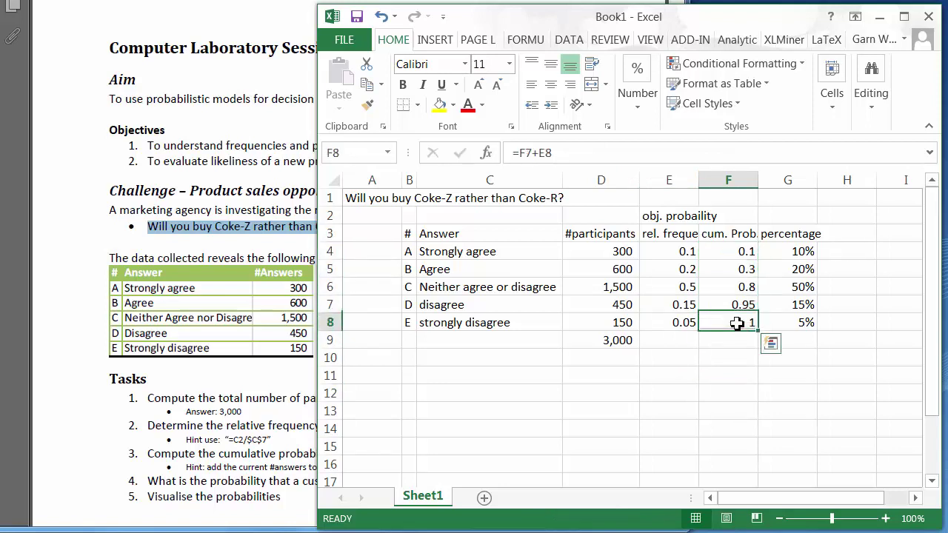
- Enter the header "cum. Percentage" in H3 and the formula =F4 in H4
{"action": "left_click", "coordinate": [852, 233]}
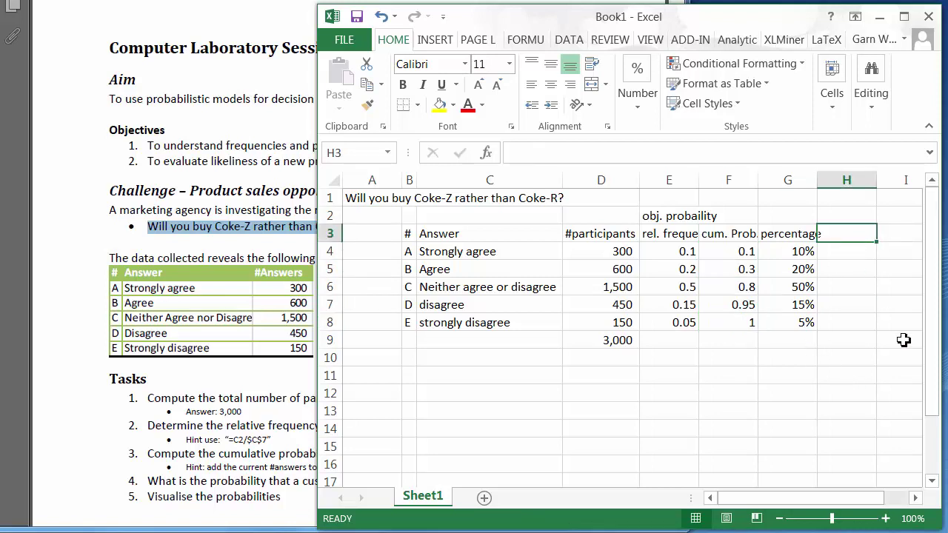
{"action": "type", "text": "cum"}
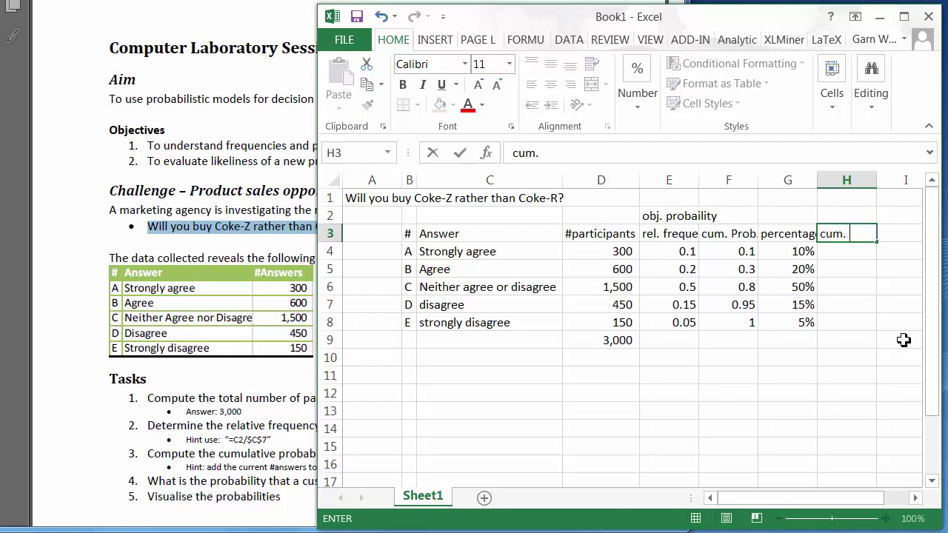
{"action": "type", "text": ". percentage"}
{"action": "key", "text": "Return"}
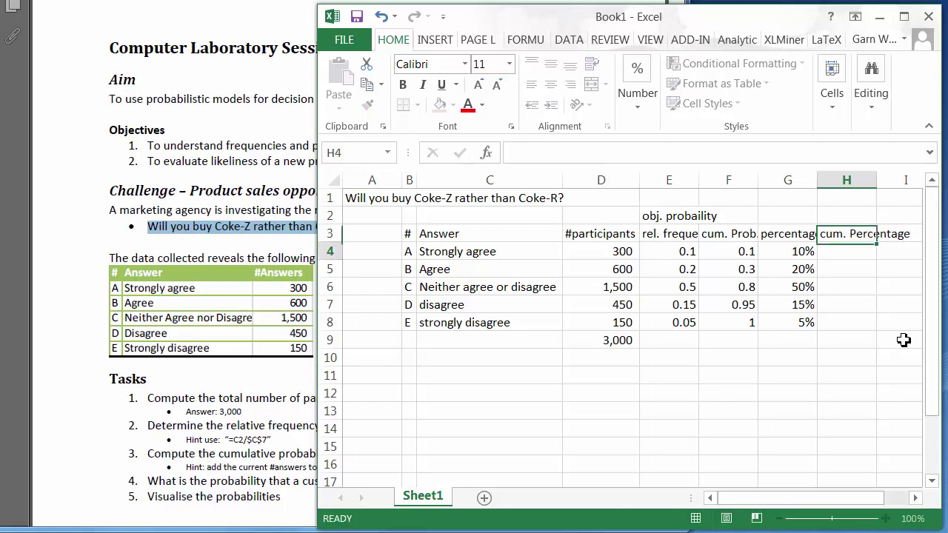
{"action": "type", "text": "="}
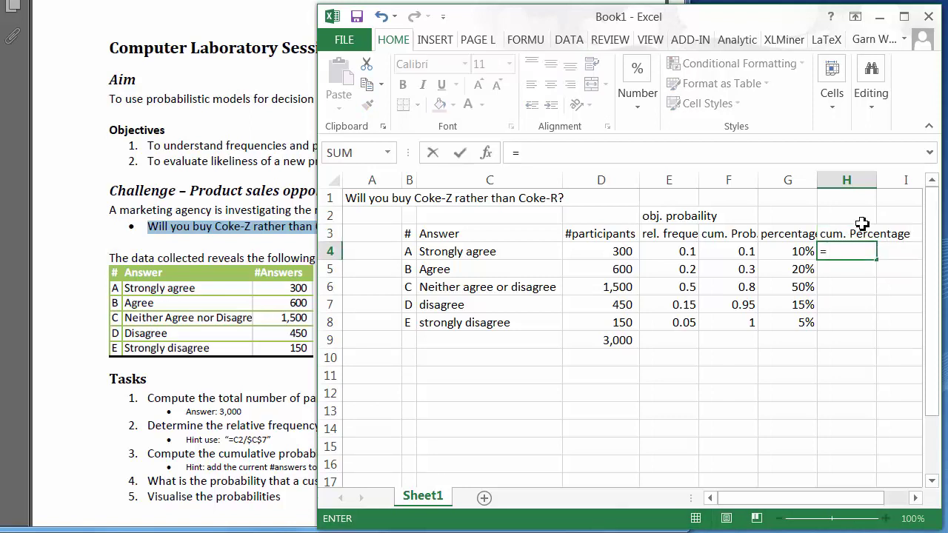
{"action": "left_click", "coordinate": [750, 251]}
{"action": "key", "text": "Return"}
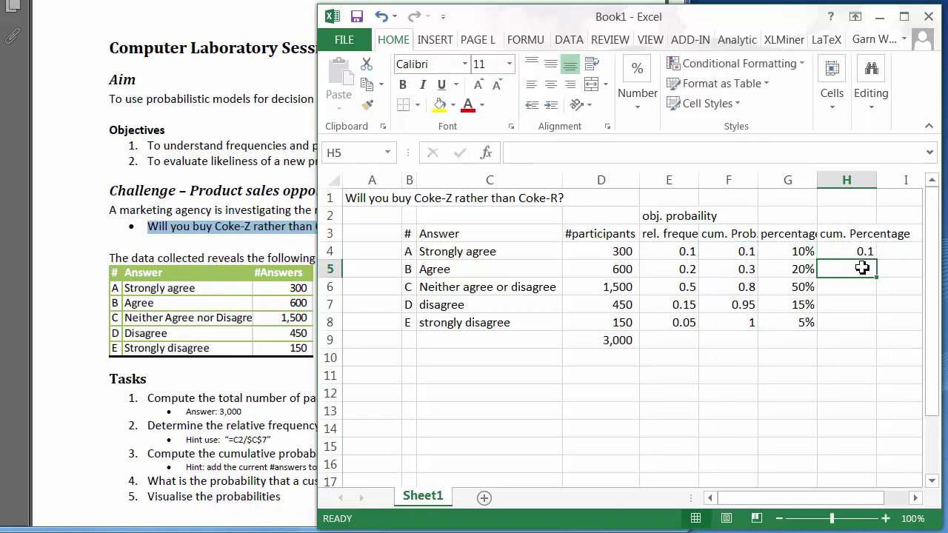
- Fill the formula in H4 down to H8 and format the cumulative percentages with the percent style
{"action": "key", "text": "Up"}
{"action": "key", "text": "Up"}
{"action": "left_click", "coordinate": [869, 253]}
{"action": "left_click_drag", "start_coordinate": [876, 260], "coordinate": [878, 331]}
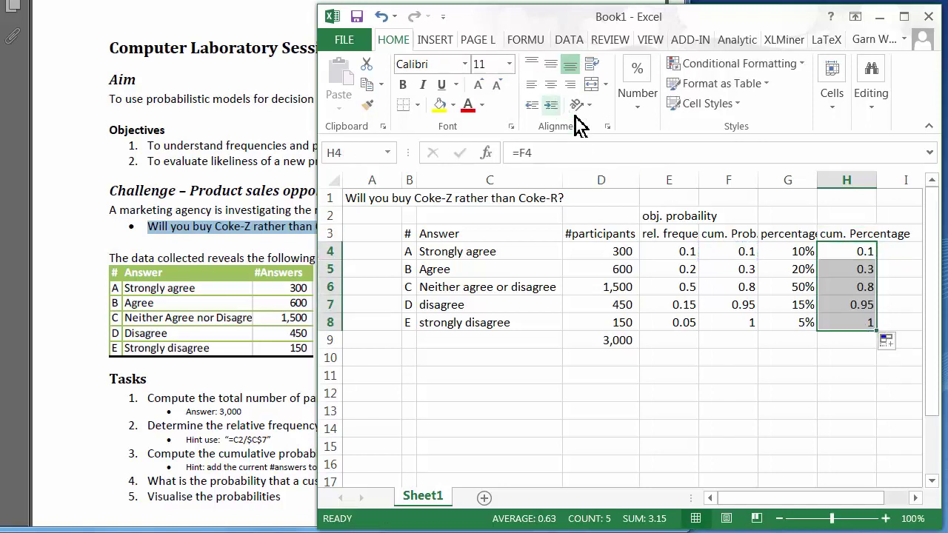
{"action": "left_click", "coordinate": [642, 77]}
{"action": "left_click", "coordinate": [655, 179]}
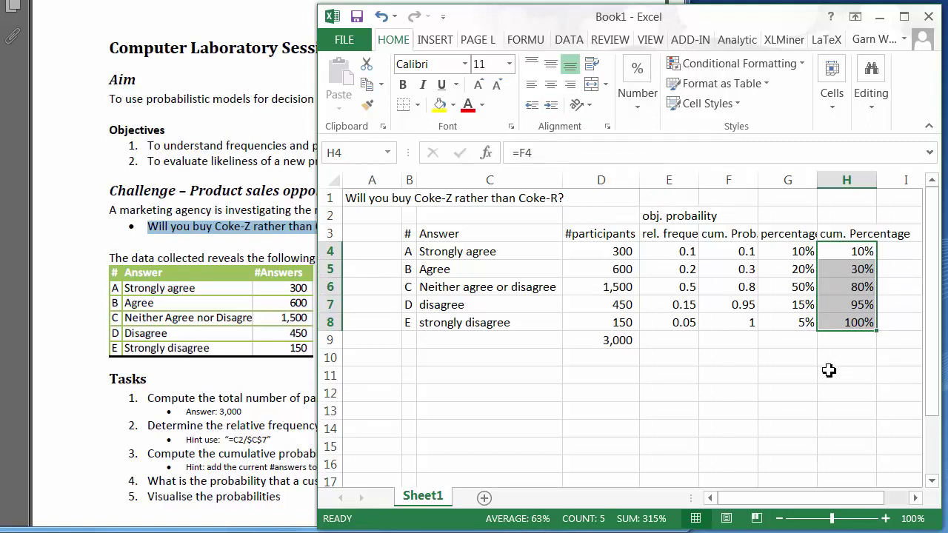
{"action": "left_click", "coordinate": [426, 378]}
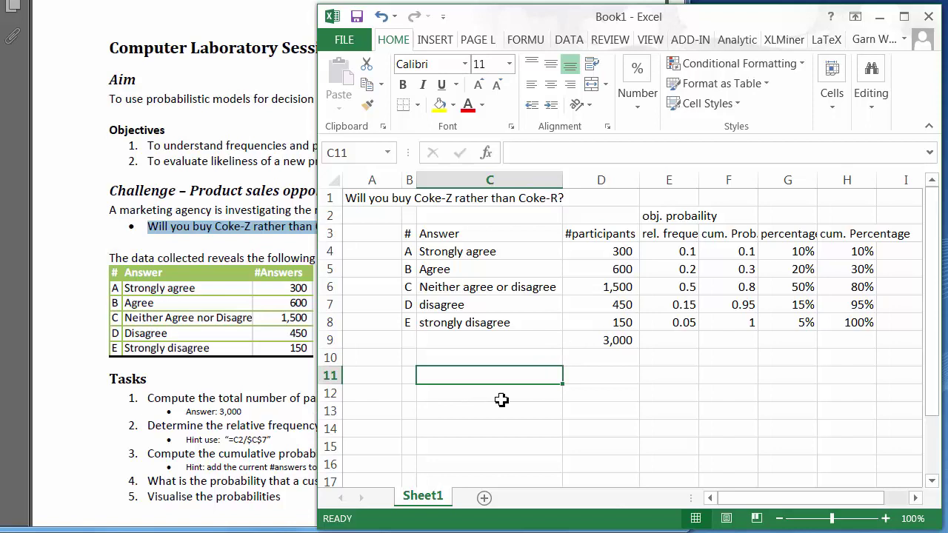
{"action": "left_click", "coordinate": [782, 249]}
{"action": "left_click_drag", "start_coordinate": [783, 249], "coordinate": [798, 330]}
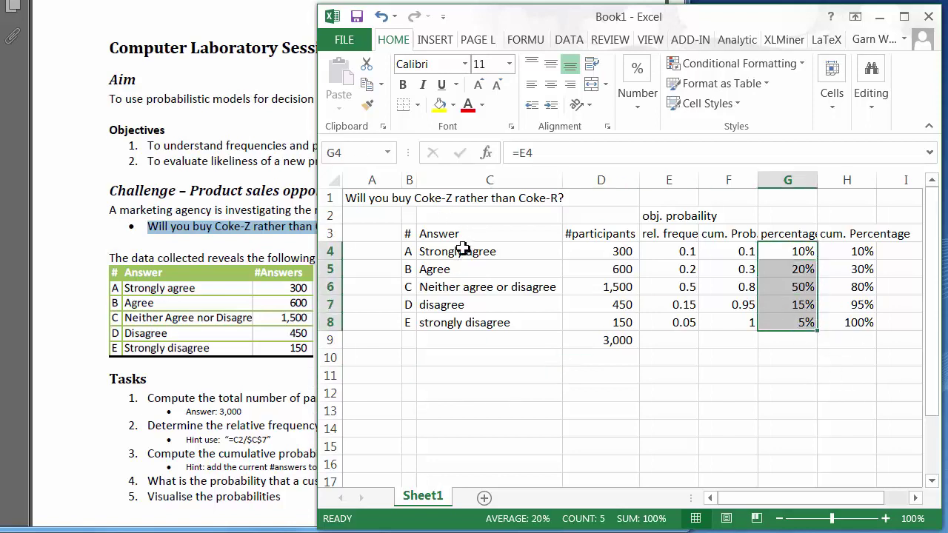
{"action": "left_click", "coordinate": [457, 252]}
{"action": "left_click", "coordinate": [483, 323], "text": "shift"}
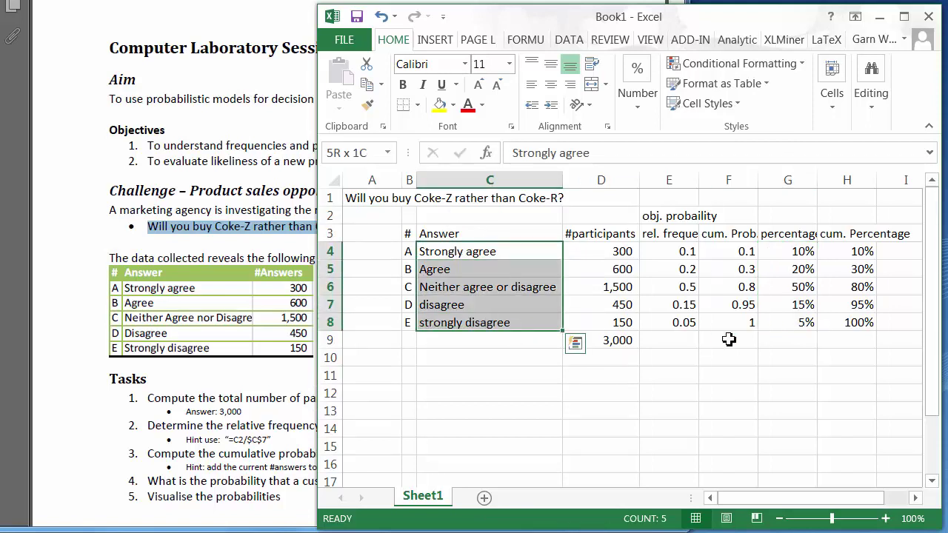
{"action": "left_click_drag", "start_coordinate": [801, 249], "coordinate": [804, 323]}
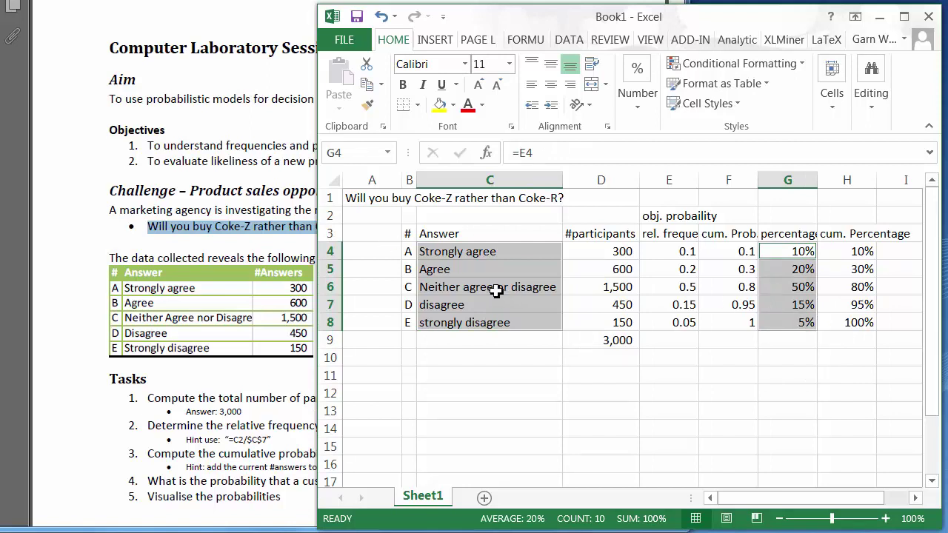
{"action": "left_click", "coordinate": [436, 45]}
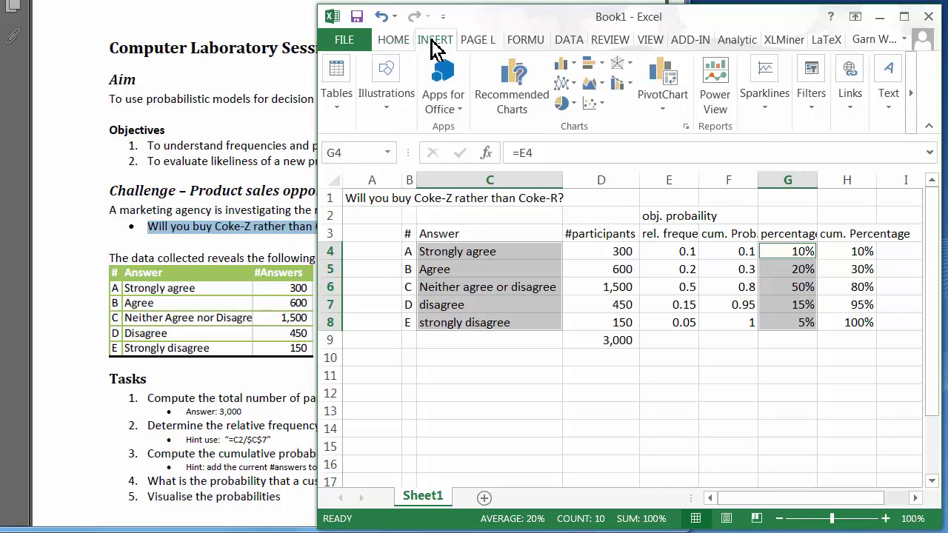
{"action": "left_click", "coordinate": [392, 43]}
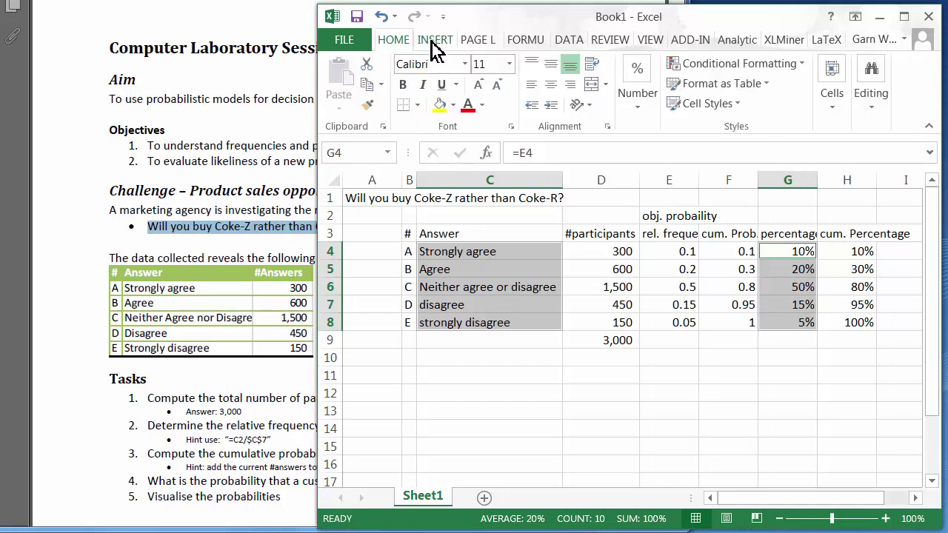
{"action": "left_click", "coordinate": [434, 42]}
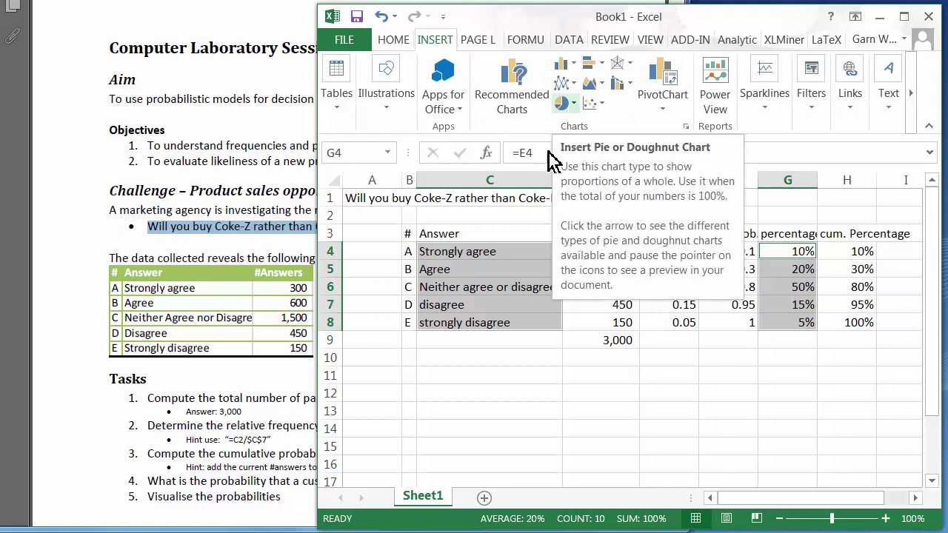
{"action": "left_click", "coordinate": [459, 357]}
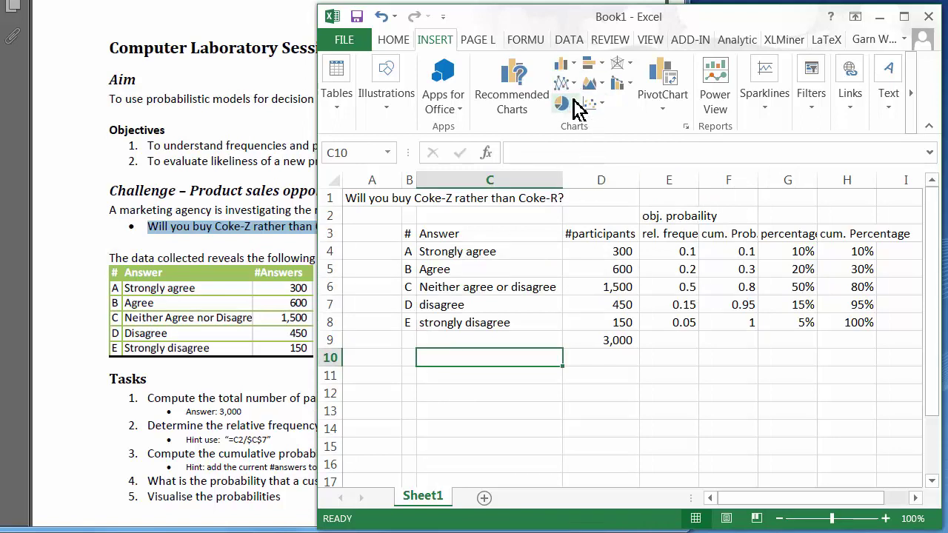
{"action": "left_click_drag", "start_coordinate": [479, 251], "coordinate": [489, 325]}
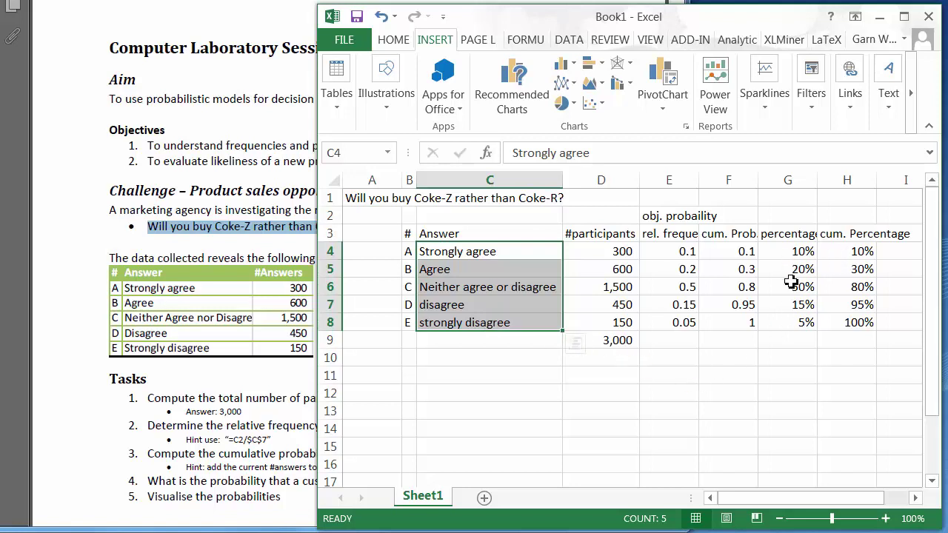
{"action": "left_click_drag", "start_coordinate": [800, 249], "coordinate": [803, 320]}
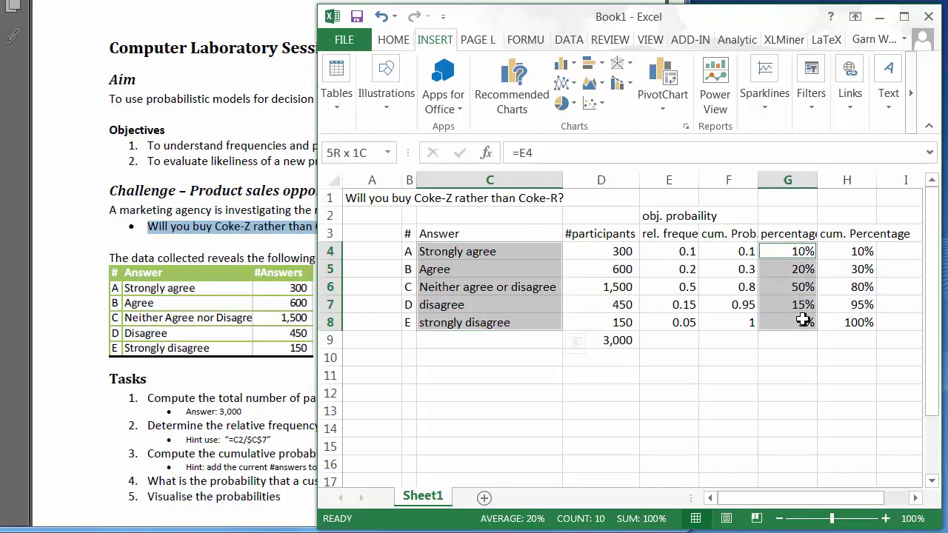
{"action": "left_click", "coordinate": [677, 256]}
- Insert a 3-D pie chart from the answers in C4:C8 and the relative frequencies in E4:E8
{"action": "left_click_drag", "start_coordinate": [474, 256], "coordinate": [476, 329]}
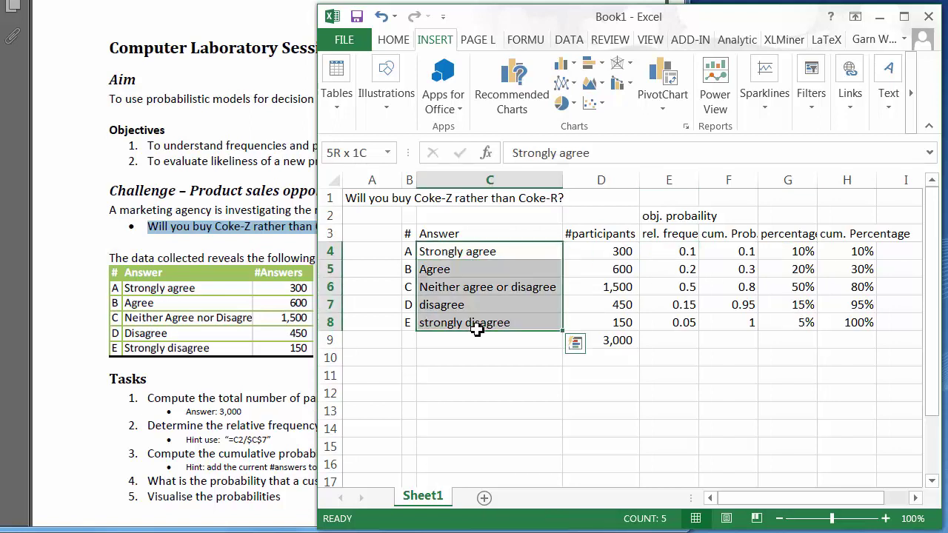
{"action": "left_click_drag", "start_coordinate": [682, 255], "coordinate": [696, 330]}
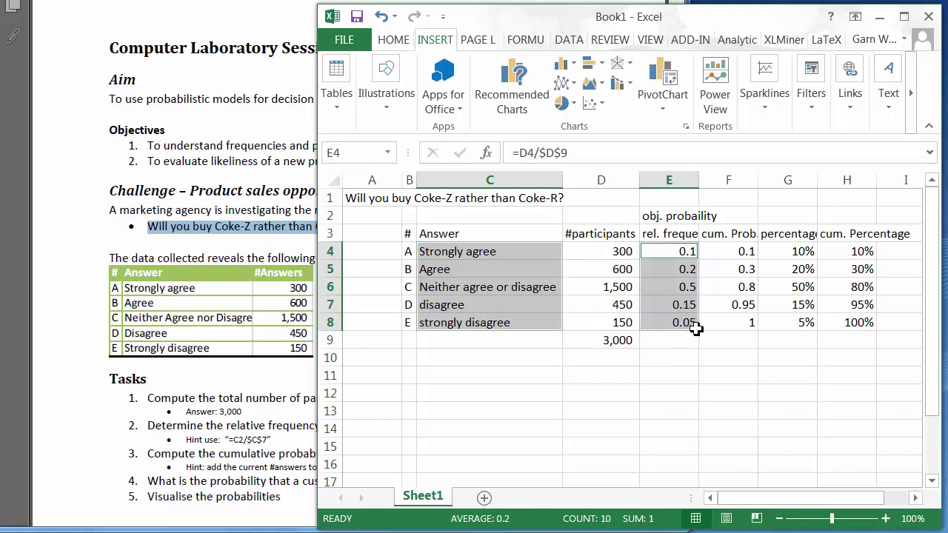
{"action": "left_click", "coordinate": [572, 106]}
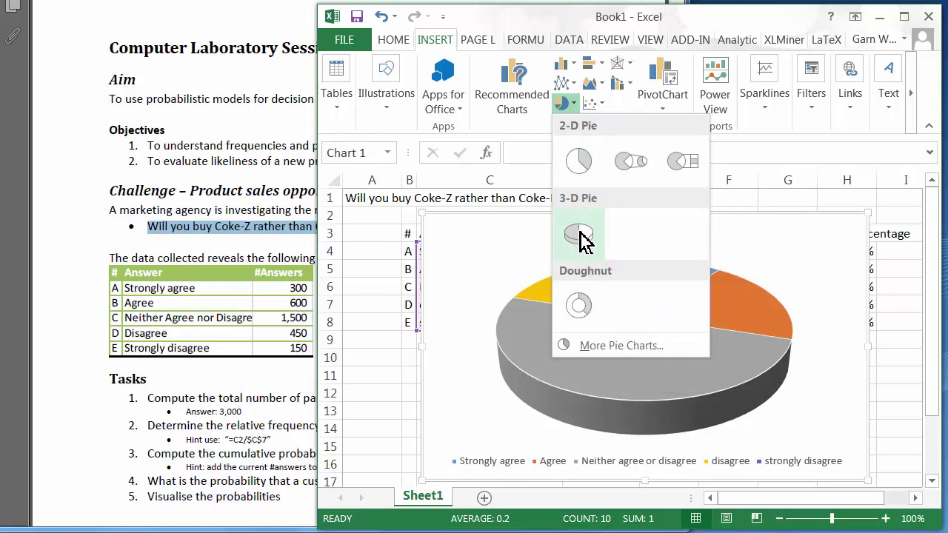
{"action": "left_click", "coordinate": [578, 234]}
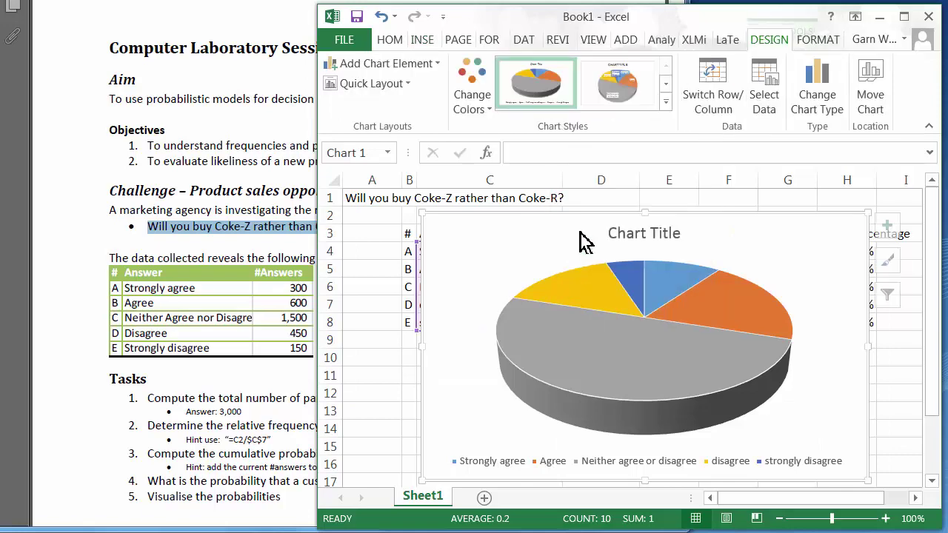
- Move the pie chart to a new sheet named "Chart Market"
{"action": "mouse_move", "coordinate": [776, 305]}
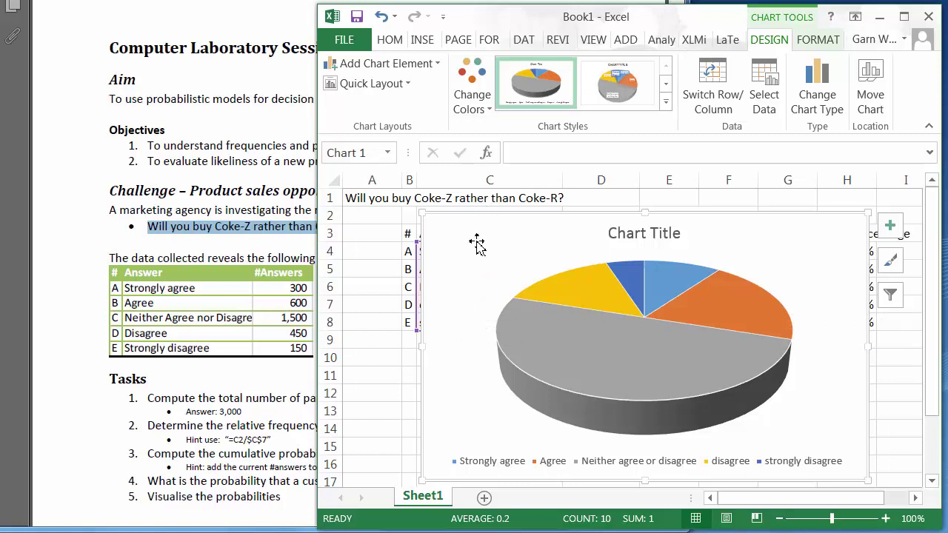
{"action": "right_click", "coordinate": [469, 314]}
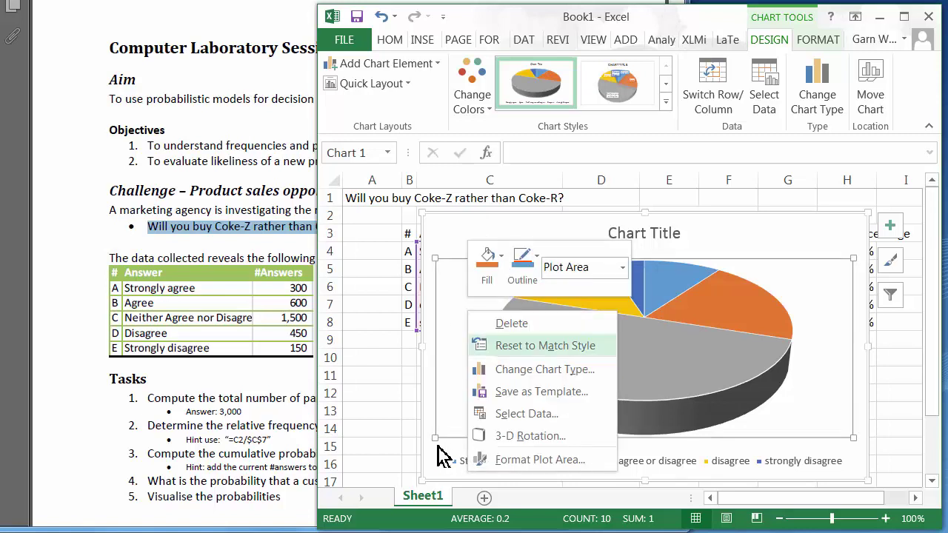
{"action": "right_click", "coordinate": [438, 234]}
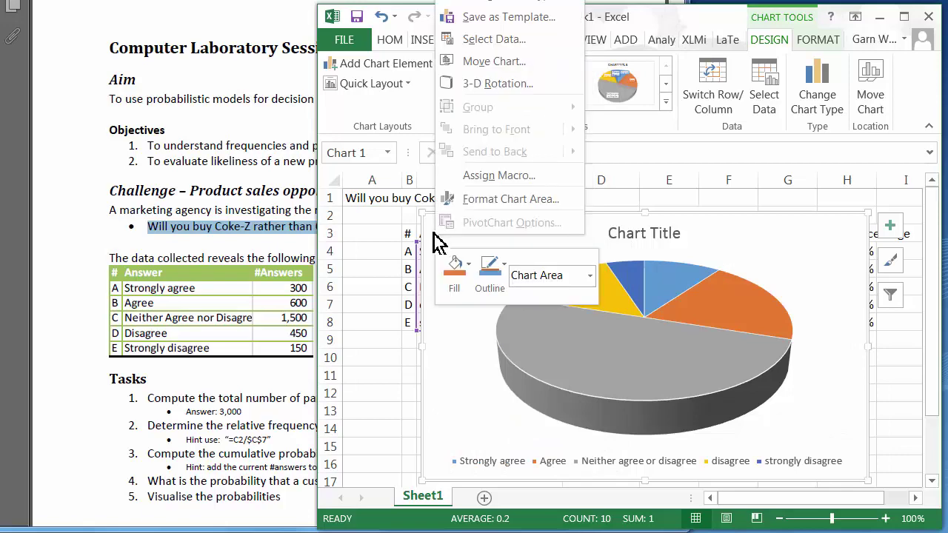
{"action": "right_click", "coordinate": [770, 270]}
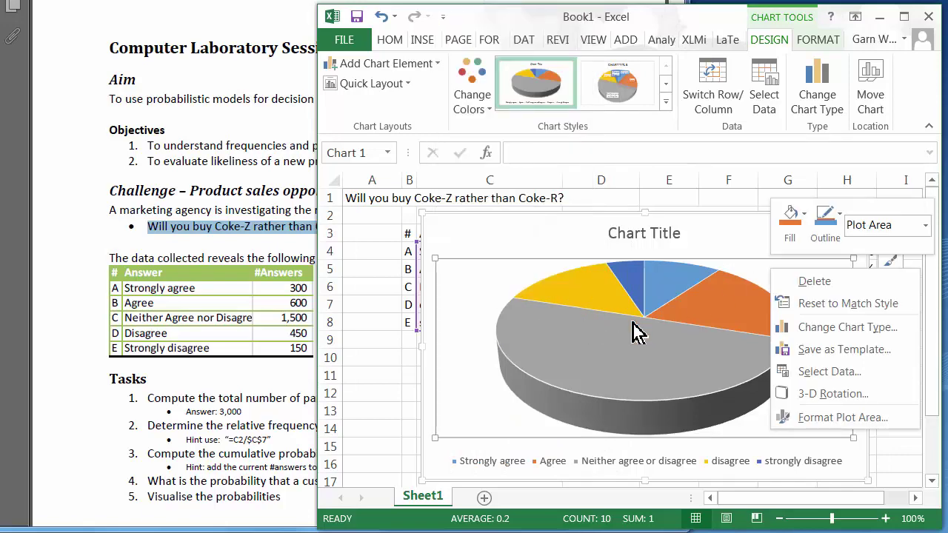
{"action": "right_click", "coordinate": [448, 235]}
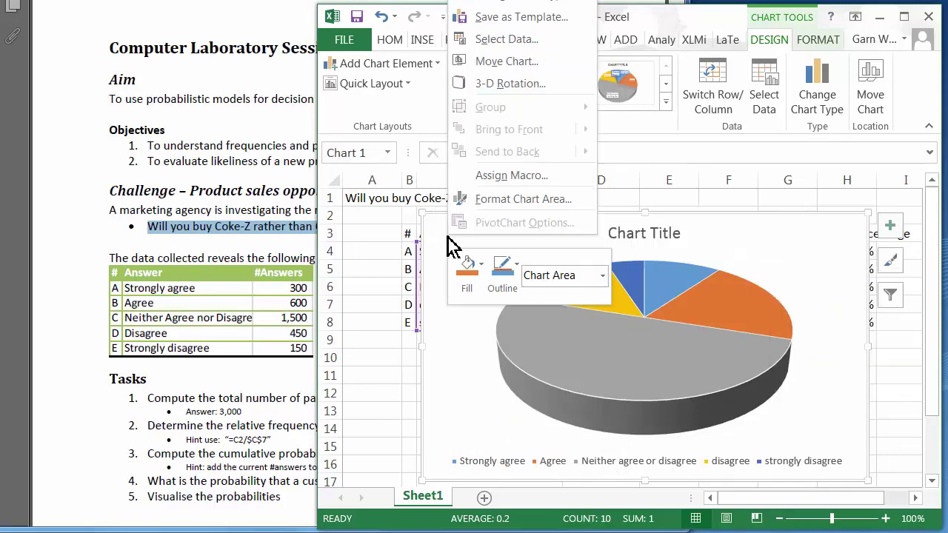
{"action": "left_click", "coordinate": [514, 63]}
{"action": "left_click", "coordinate": [408, 39]}
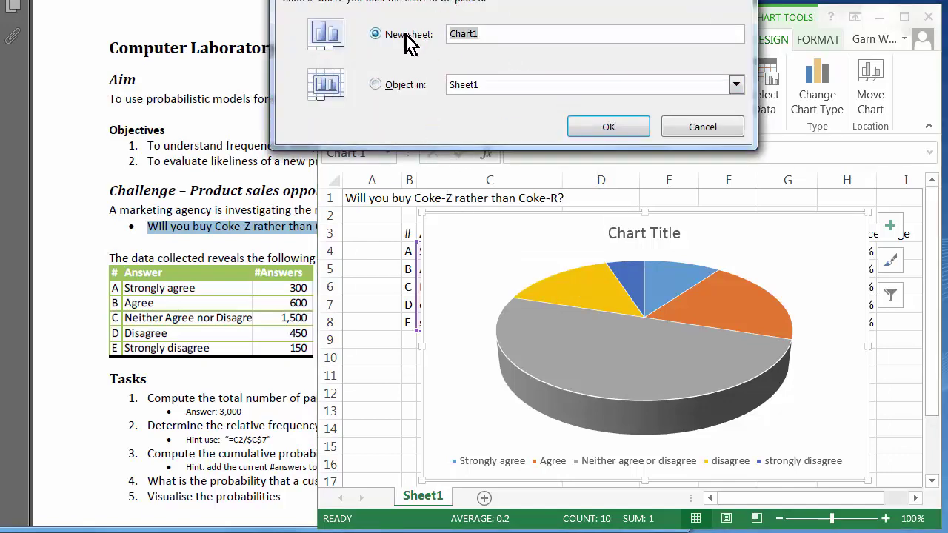
{"action": "left_click", "coordinate": [492, 35]}
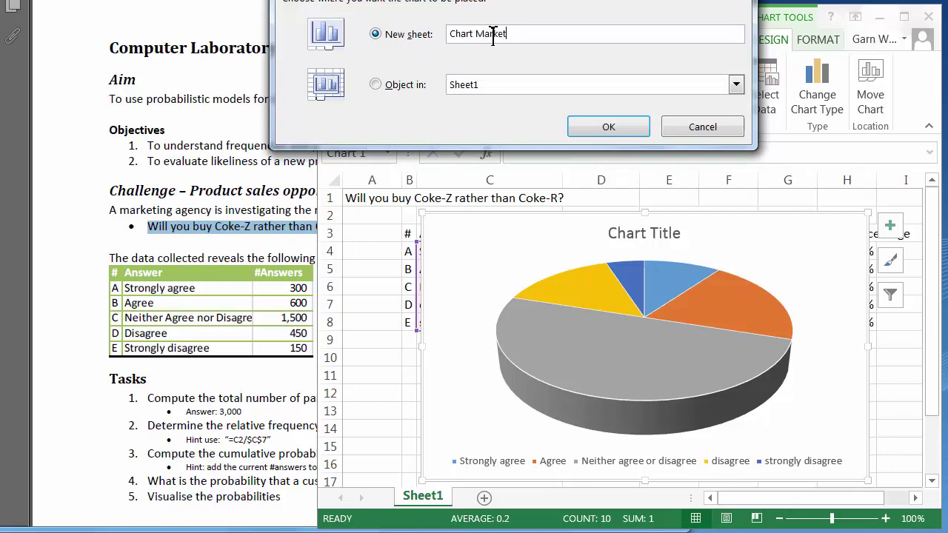
{"action": "left_click", "coordinate": [621, 126]}
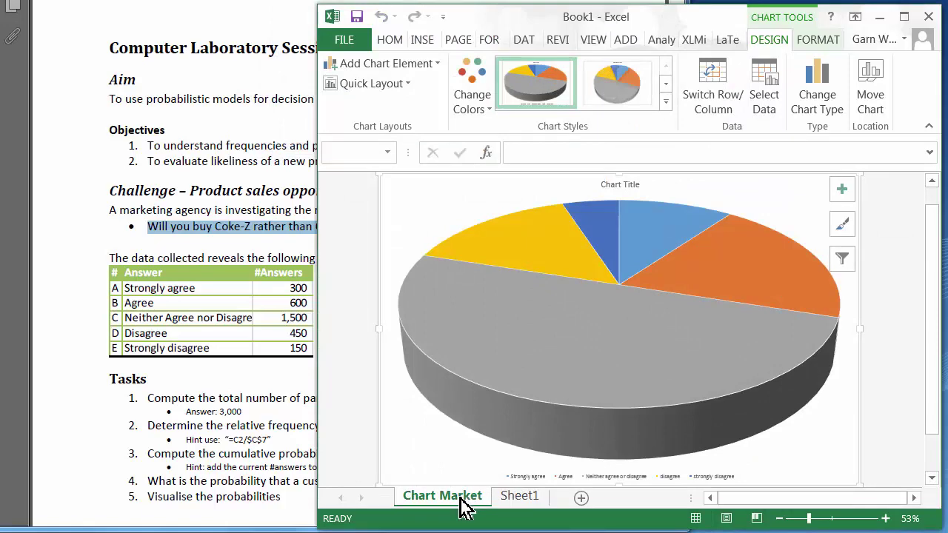
- Rename the worksheet Sheet1 as "Market Analysis"
{"action": "left_click", "coordinate": [524, 501]}
{"action": "double_click", "coordinate": [527, 497]}
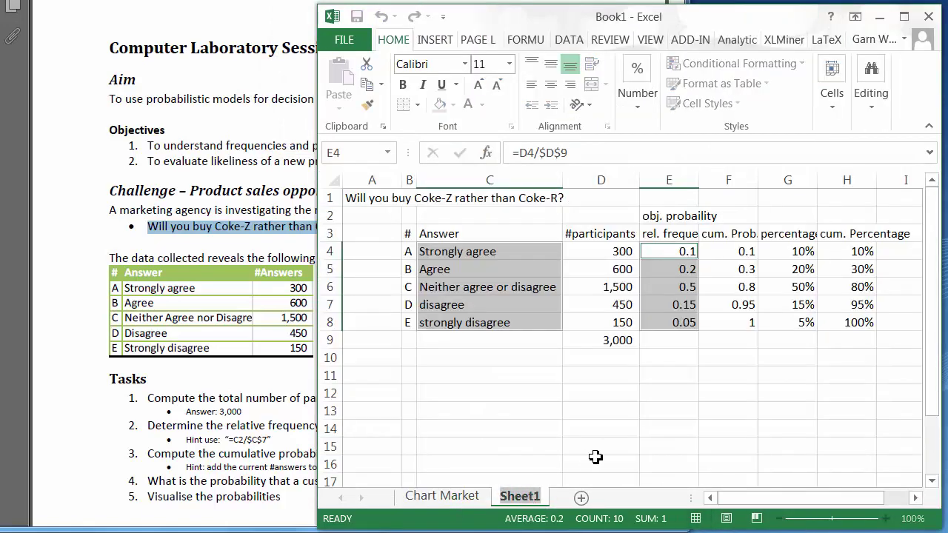
{"action": "type", "text": "M"}
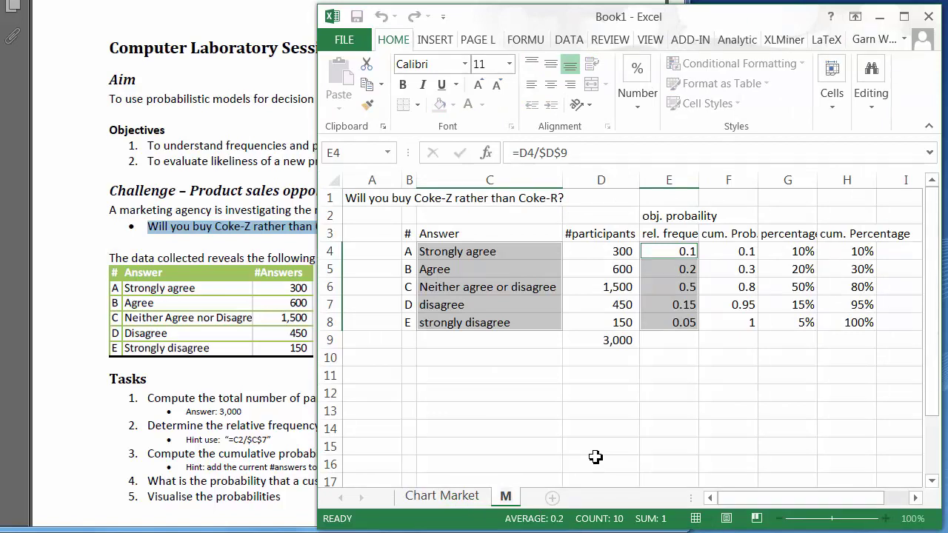
{"action": "type", "text": "arket"}
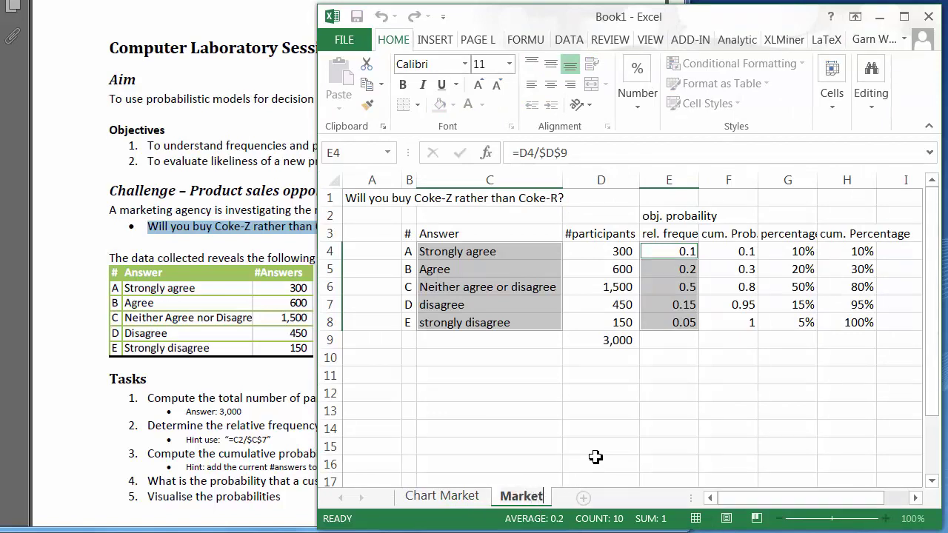
{"action": "type", "text": " Analysis"}
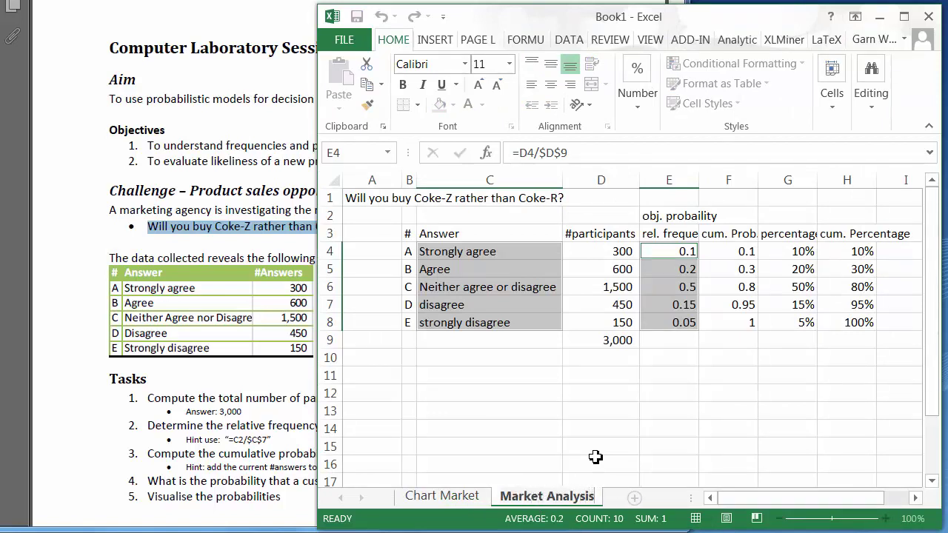
{"action": "left_click", "coordinate": [595, 457]}
- Replace the pie chart's placeholder title on the Chart Market sheet with "Market Analysis" and close the title formatting options
{"action": "left_click", "coordinate": [474, 501]}
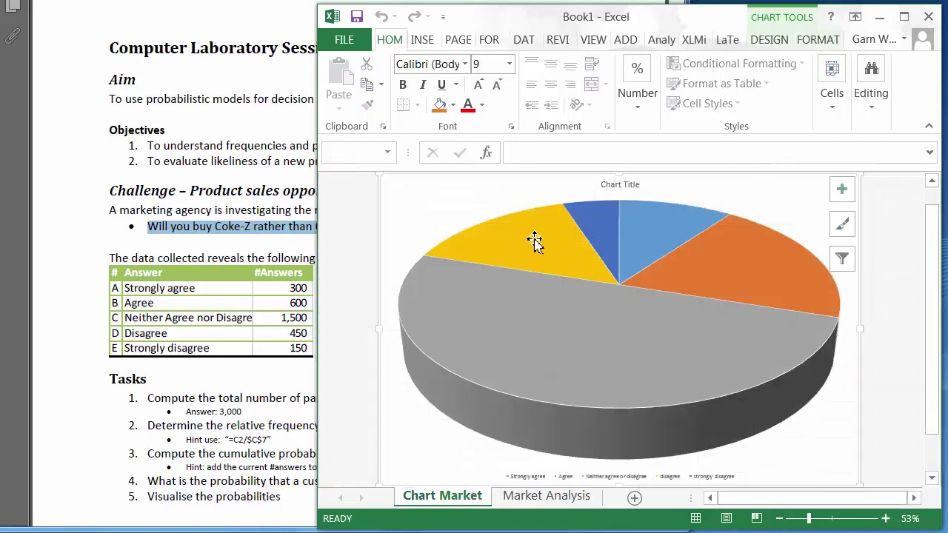
{"action": "double_click", "coordinate": [622, 186]}
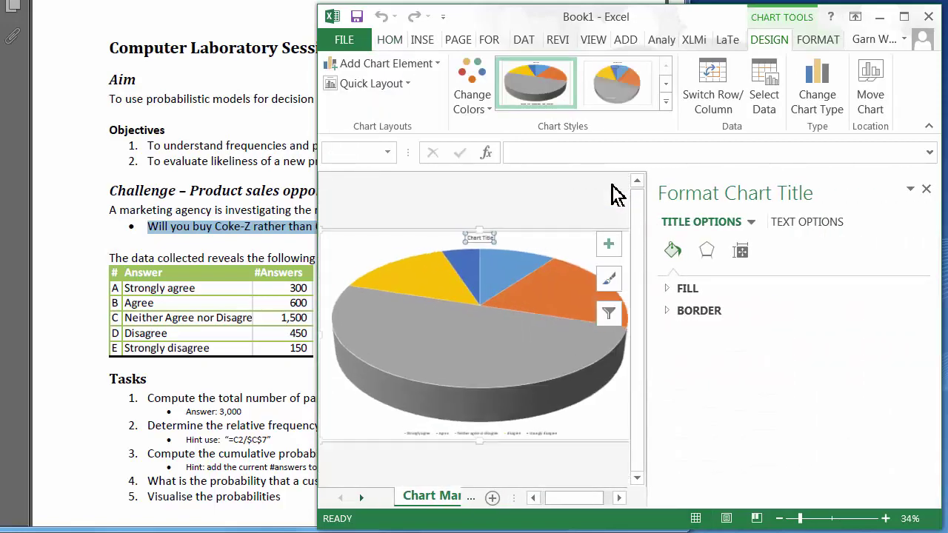
{"action": "left_click", "coordinate": [474, 239]}
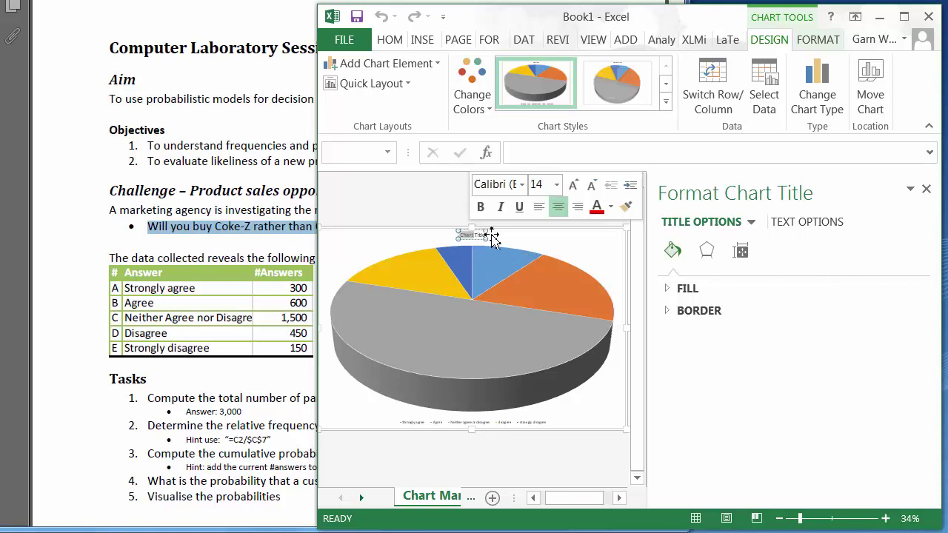
{"action": "left_click", "coordinate": [474, 237]}
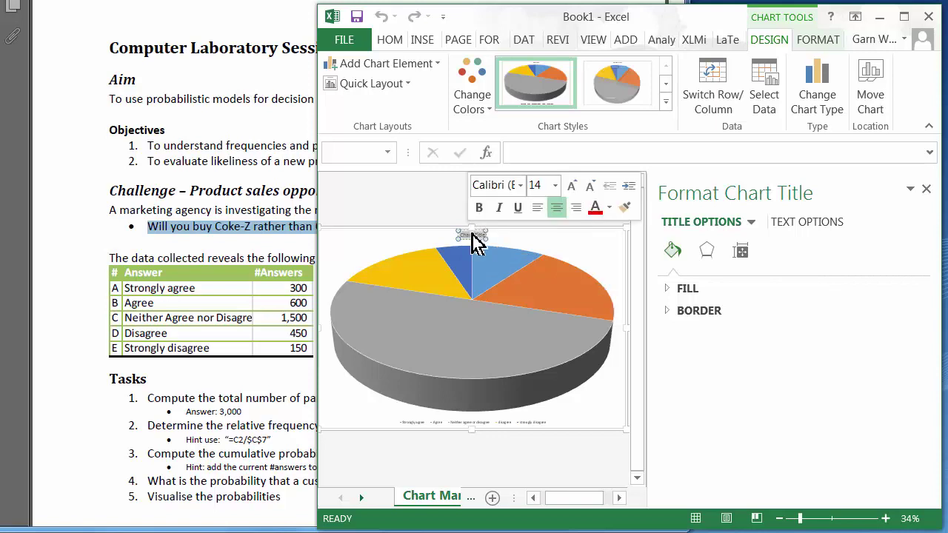
{"action": "key", "text": "Delete"}
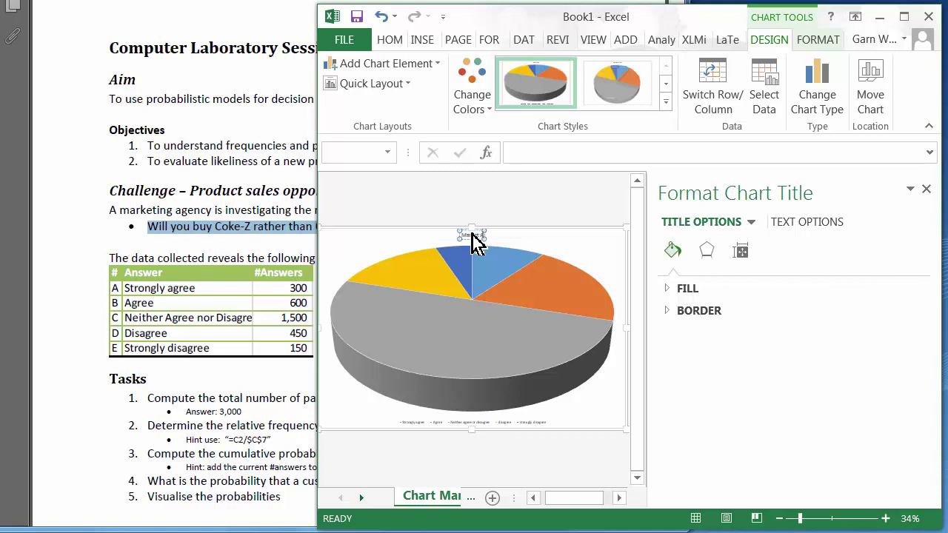
{"action": "type", "text": "Market Analysis"}
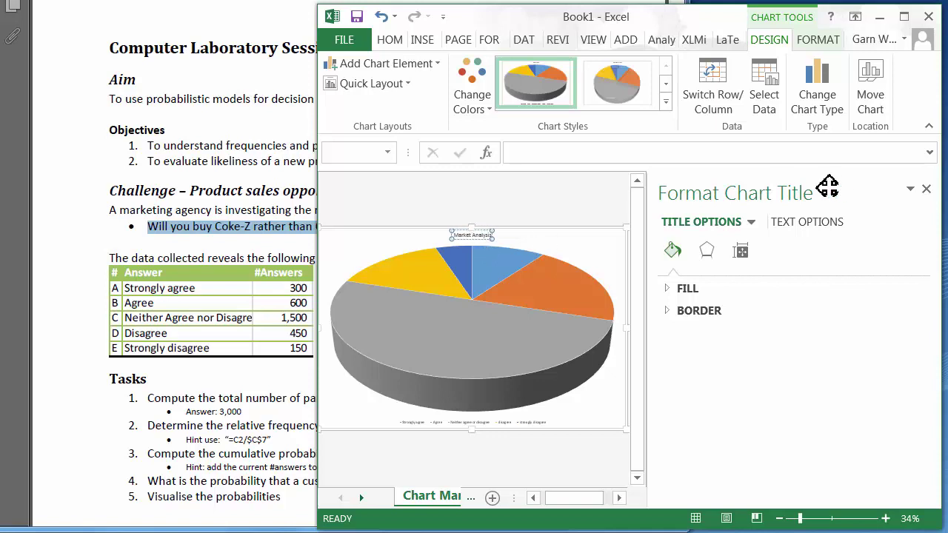
{"action": "left_click", "coordinate": [925, 191]}
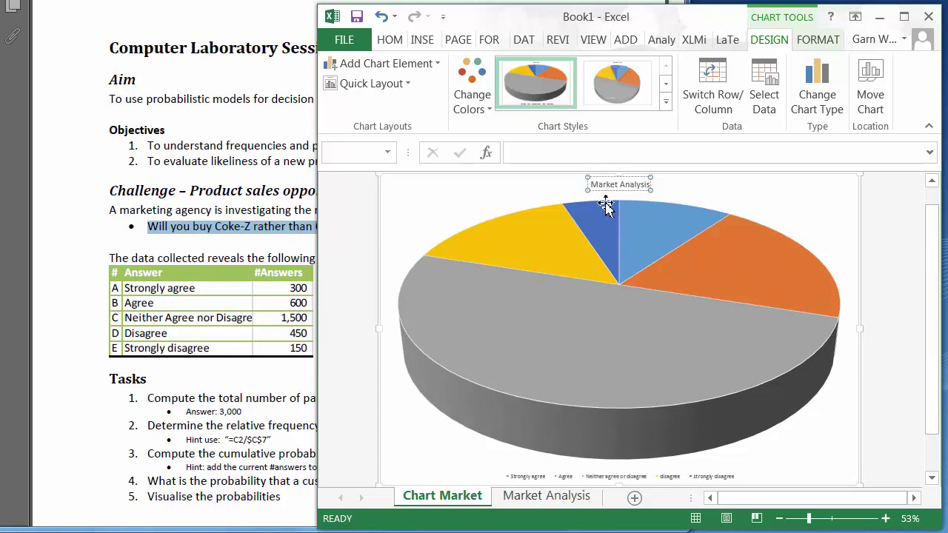
- Enlarge the chart title's font to 40 pt
{"action": "left_click", "coordinate": [551, 477]}
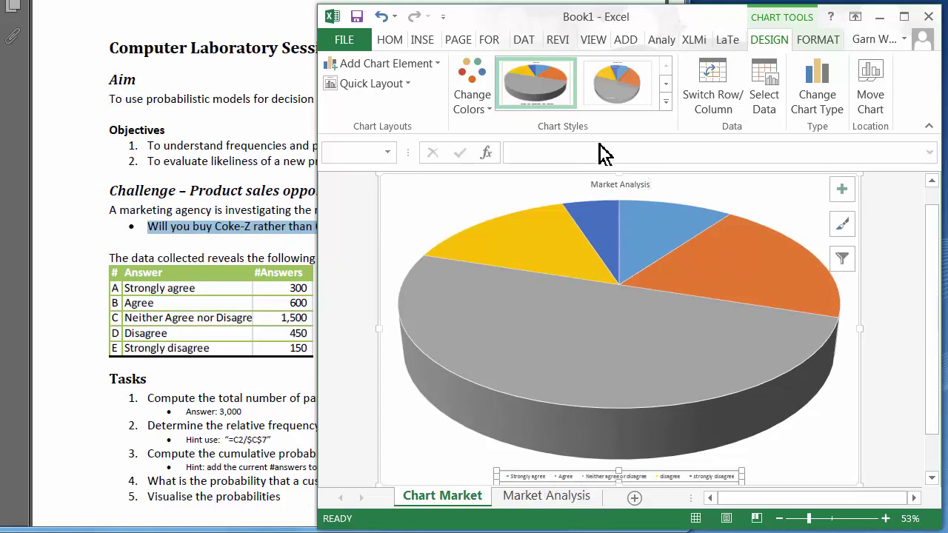
{"action": "left_click", "coordinate": [614, 189]}
{"action": "left_click", "coordinate": [388, 42]}
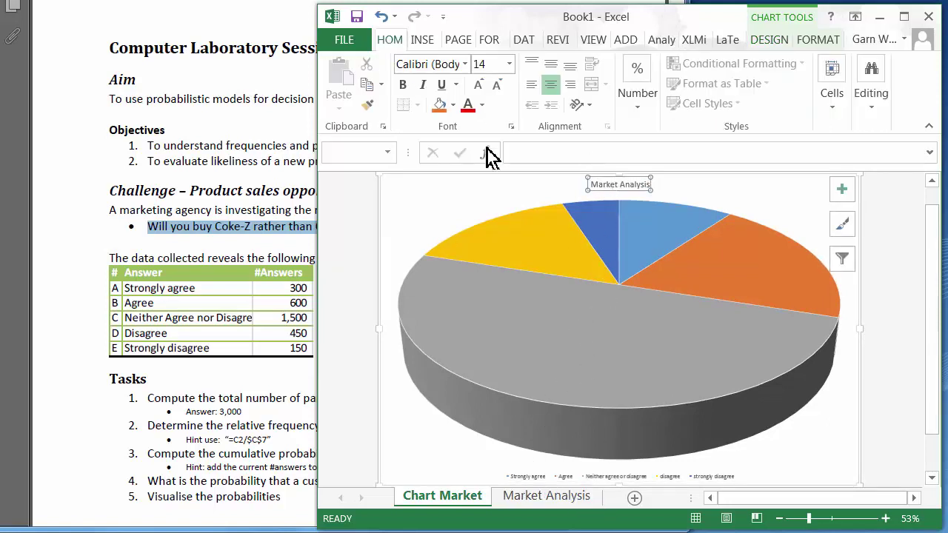
{"action": "left_click", "coordinate": [479, 85]}
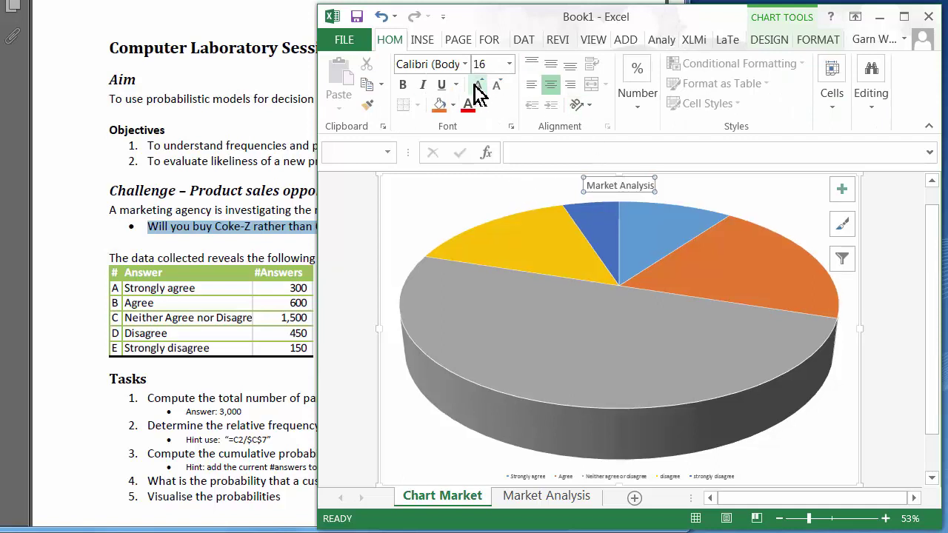
{"action": "left_click", "coordinate": [478, 86]}
{"action": "left_click", "coordinate": [479, 85]}
{"action": "left_click", "coordinate": [478, 86]}
{"action": "left_click", "coordinate": [479, 86]}
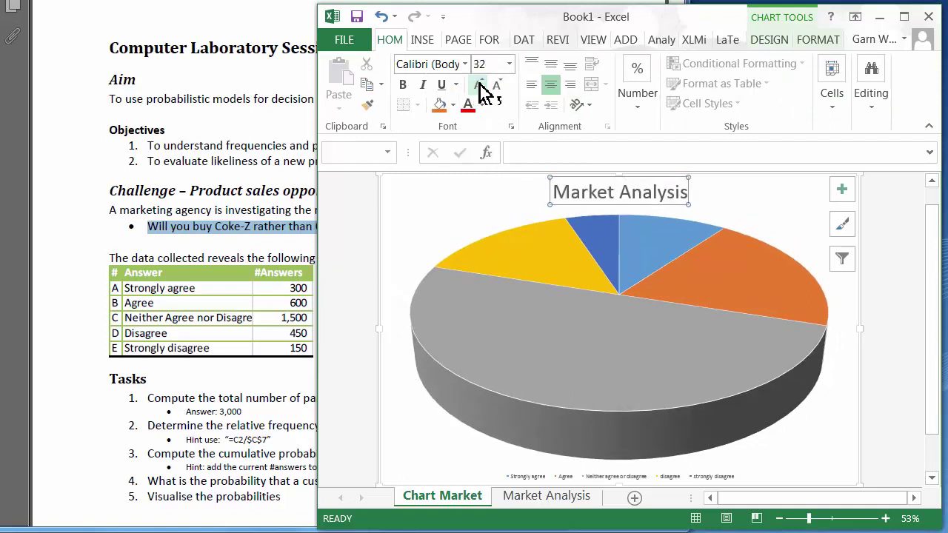
{"action": "left_click", "coordinate": [478, 86]}
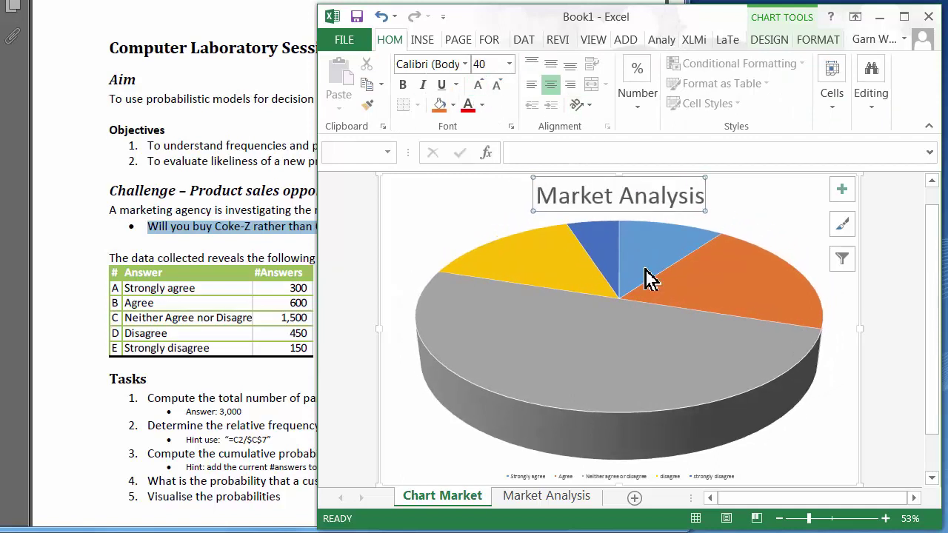
- Apply the quick layout that labels each pie slice with its answer name and percentage and has no legend
{"action": "left_click", "coordinate": [581, 480]}
{"action": "left_click", "coordinate": [561, 353]}
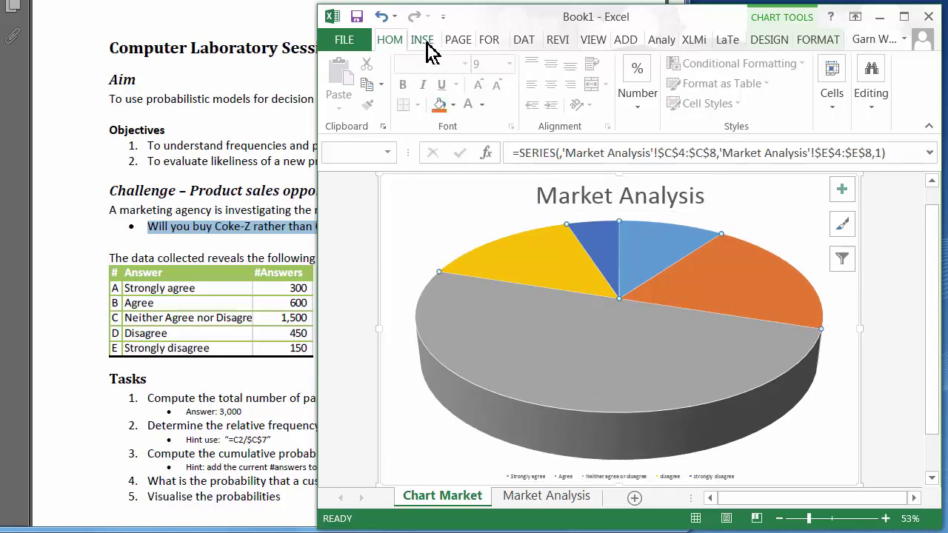
{"action": "left_click", "coordinate": [778, 41]}
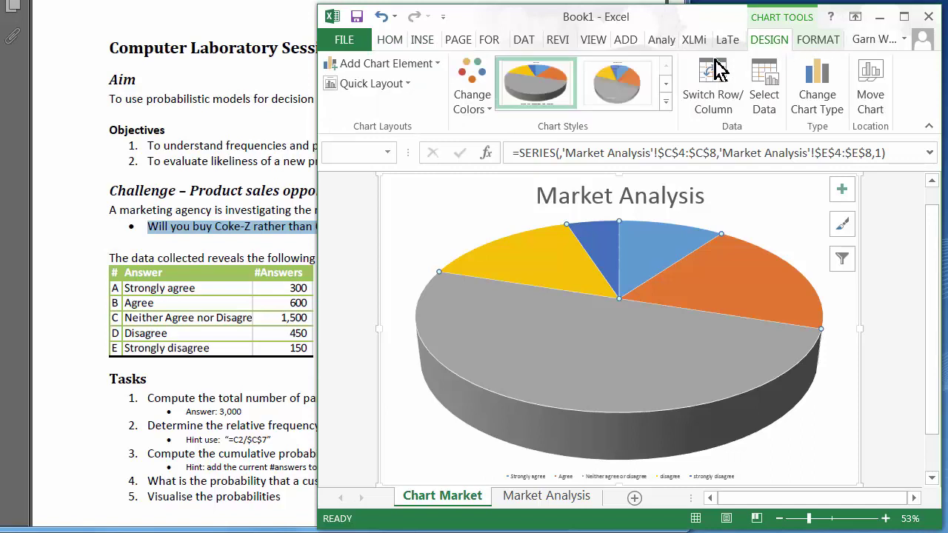
{"action": "left_click", "coordinate": [413, 87]}
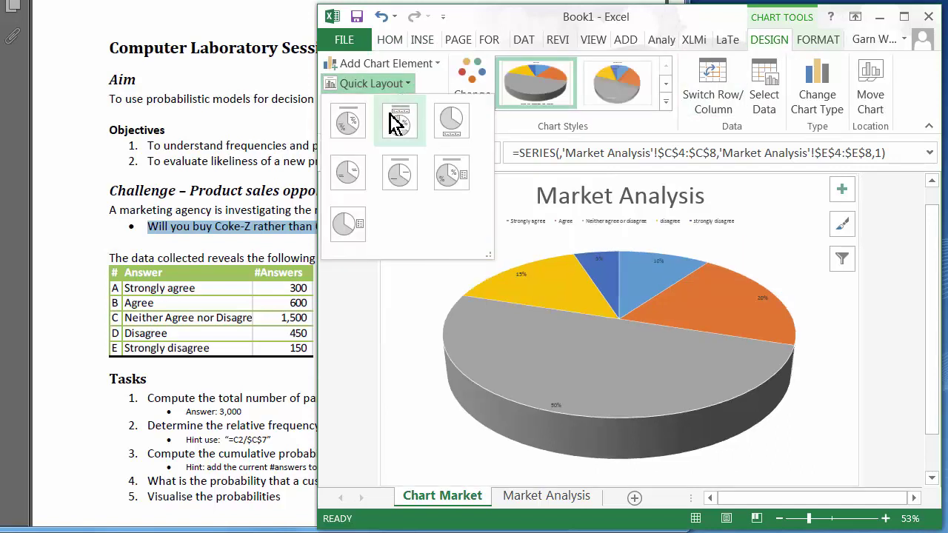
{"action": "left_click", "coordinate": [348, 126]}
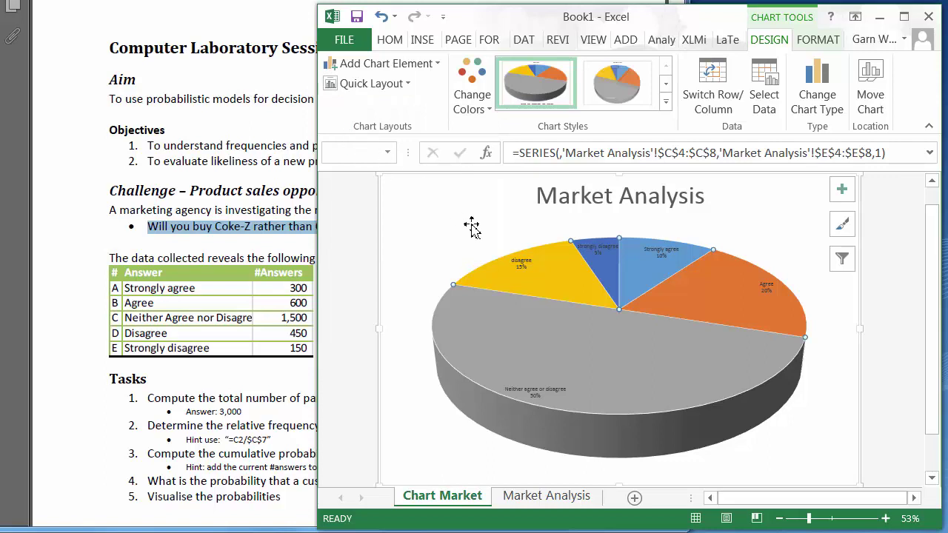
- Enlarge the font of all the pie chart's data labels to 24 pt
{"action": "left_click", "coordinate": [527, 268]}
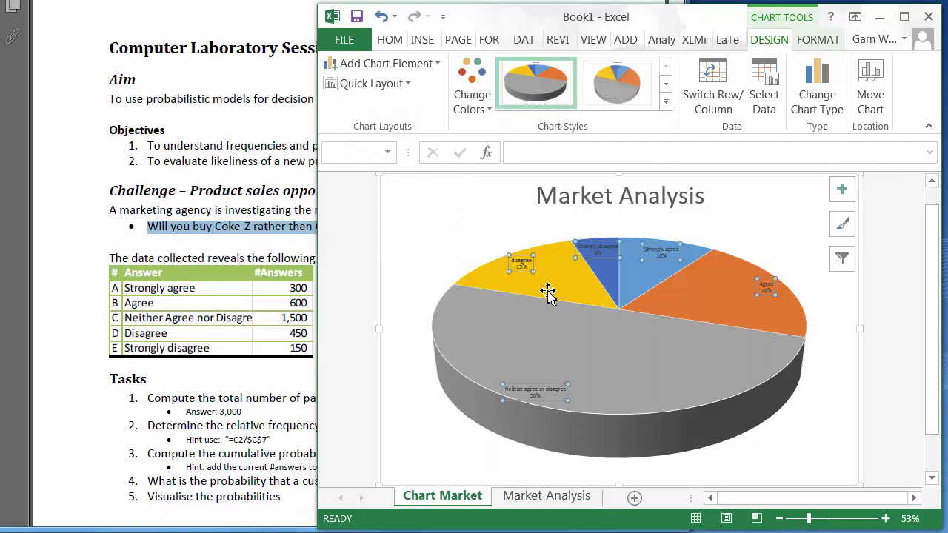
{"action": "left_click", "coordinate": [389, 40]}
{"action": "left_click", "coordinate": [479, 85]}
{"action": "left_click", "coordinate": [479, 85]}
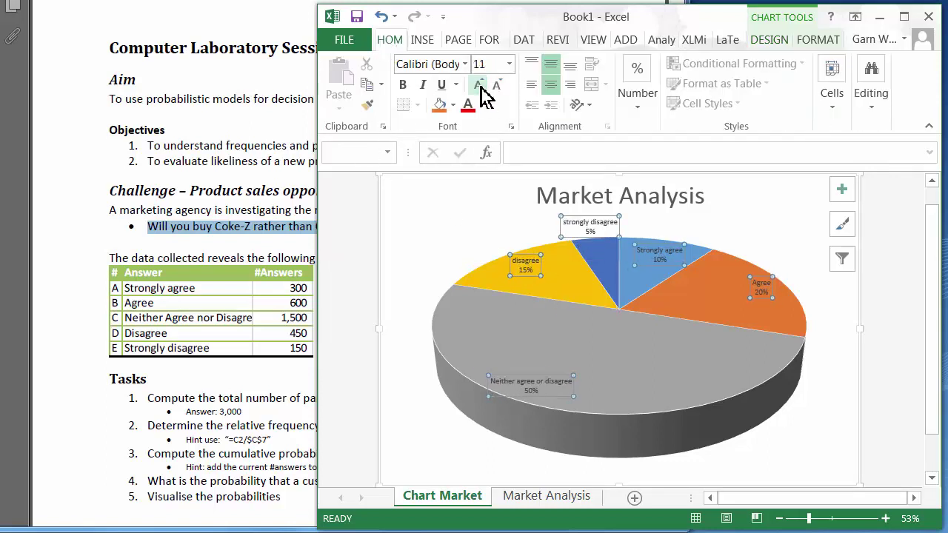
{"action": "left_click", "coordinate": [479, 85]}
{"action": "left_click", "coordinate": [479, 85]}
{"action": "left_click", "coordinate": [478, 85]}
{"action": "left_click", "coordinate": [479, 85]}
{"action": "left_click", "coordinate": [479, 85]}
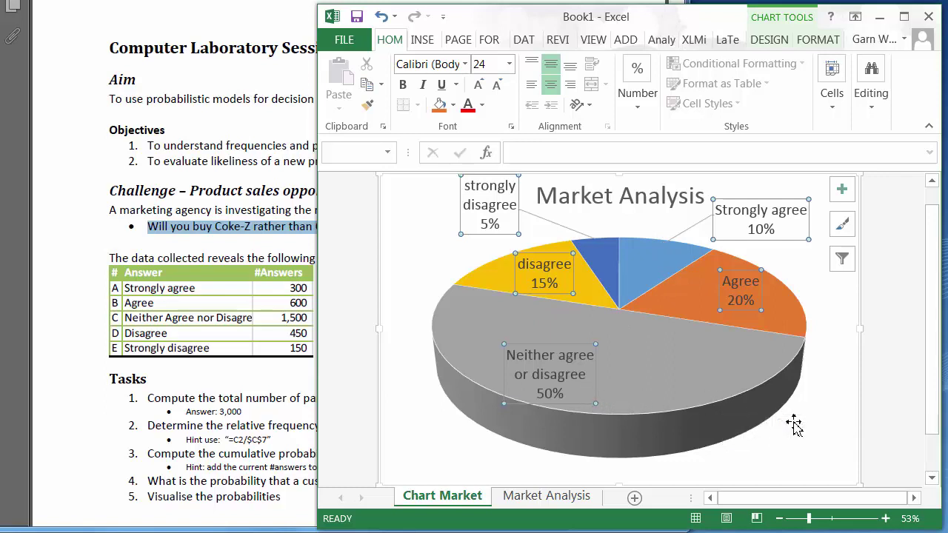
- Widen the "Neither agree or disagree" data label so that its answer name fits on one line
{"action": "left_click", "coordinate": [570, 387]}
{"action": "left_click_drag", "start_coordinate": [596, 376], "coordinate": [666, 384]}
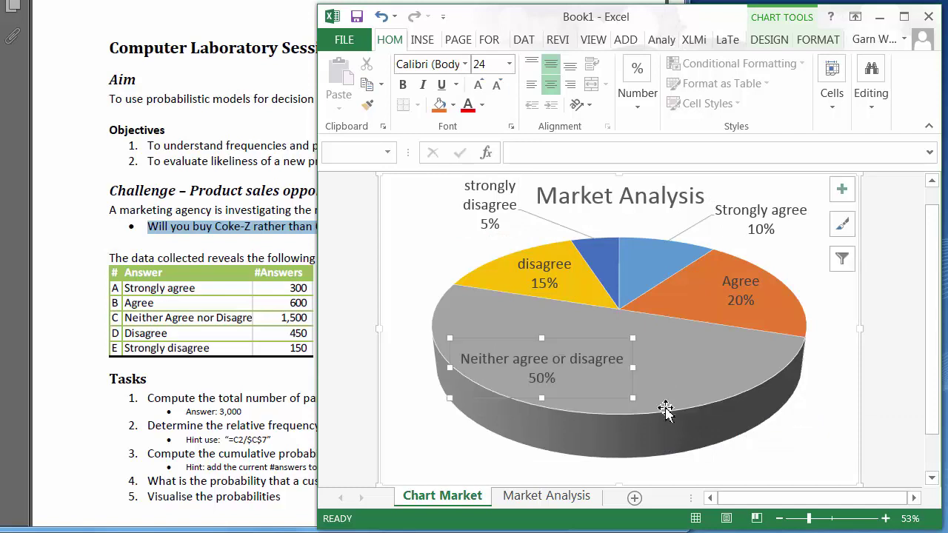
{"action": "left_click", "coordinate": [479, 455]}
{"action": "scroll", "coordinate": [572, 454], "scroll_direction": "down", "scroll_amount": 1}
{"action": "scroll", "coordinate": [572, 454], "scroll_direction": "up", "scroll_amount": 1}
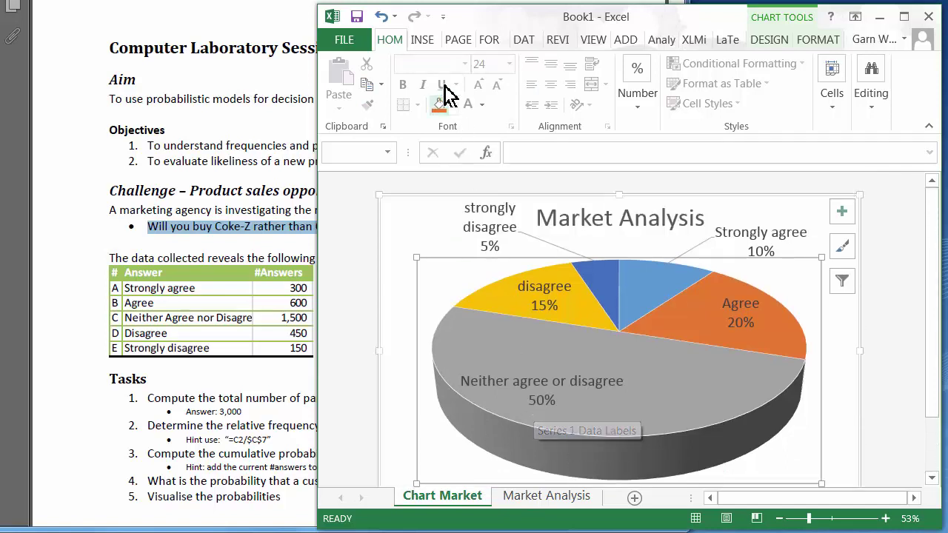
- Recolour the pie chart with the third Colorful palette, which starts with orange, yellow and green, and deselect the chart
{"action": "left_click", "coordinate": [769, 40]}
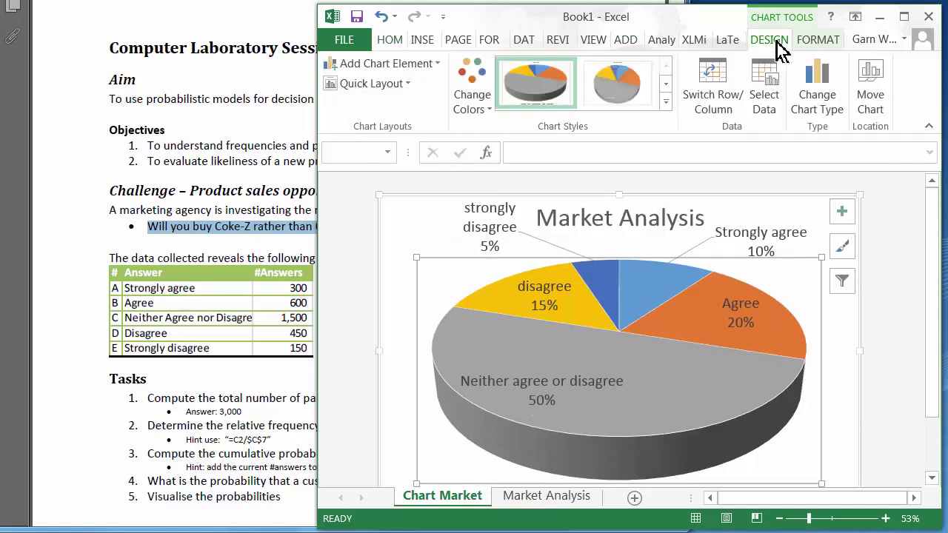
{"action": "left_click", "coordinate": [481, 109]}
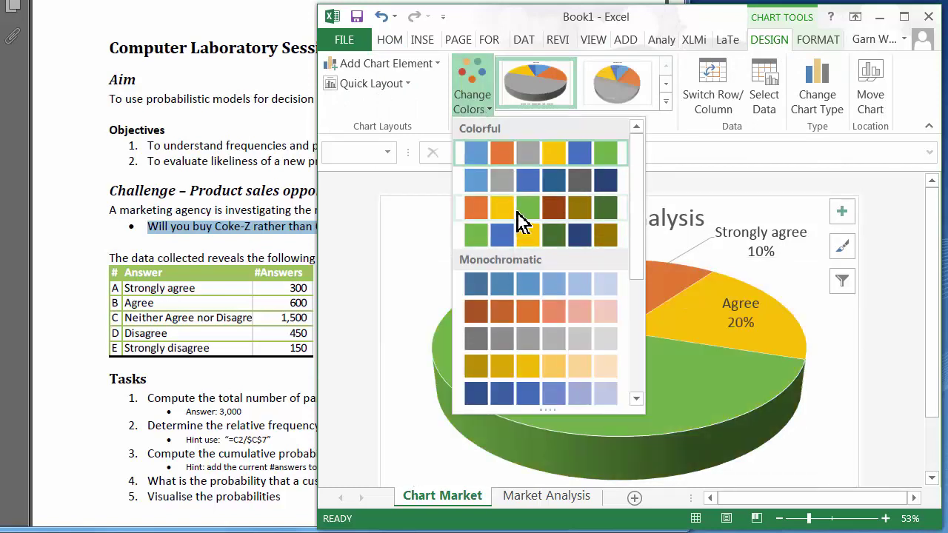
{"action": "left_click", "coordinate": [520, 220]}
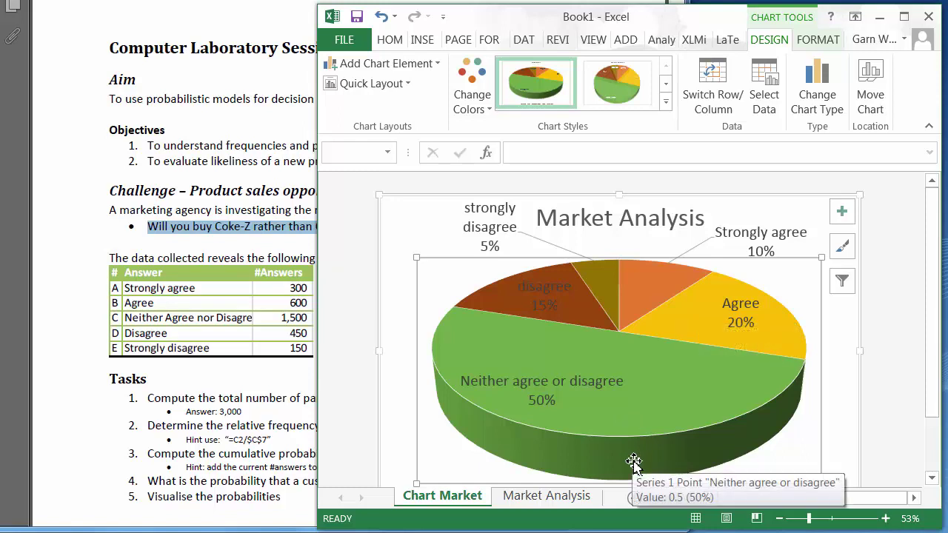
{"action": "left_click", "coordinate": [364, 342]}
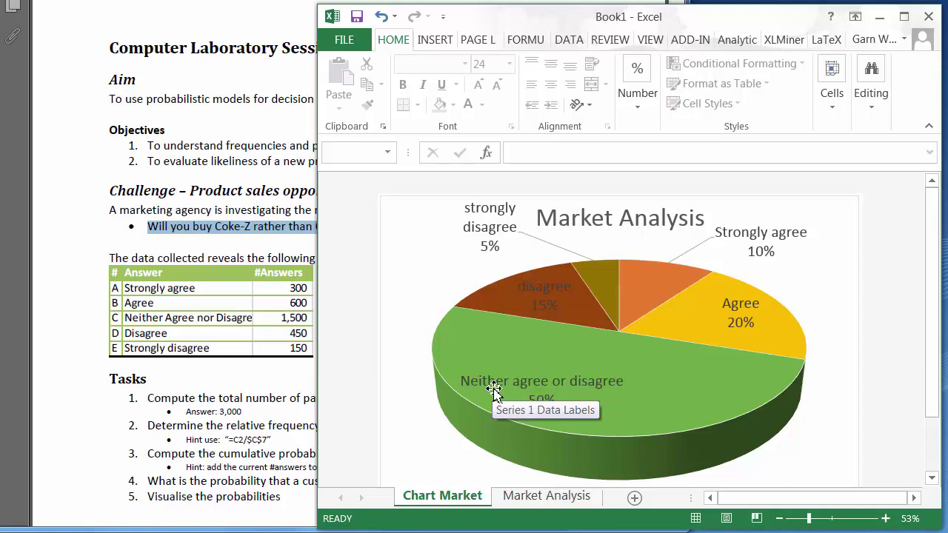
- Examine the pie chart's slices and data labels to compare the probabilities of the answers
{"action": "left_click", "coordinate": [744, 317]}
{"action": "left_click", "coordinate": [674, 283]}
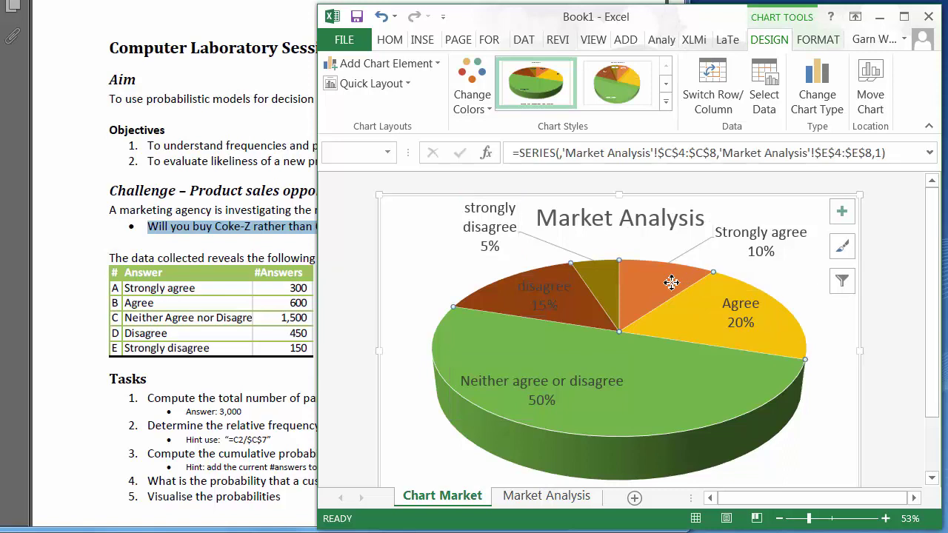
{"action": "mouse_move", "coordinate": [758, 342]}
{"action": "mouse_move", "coordinate": [615, 282]}
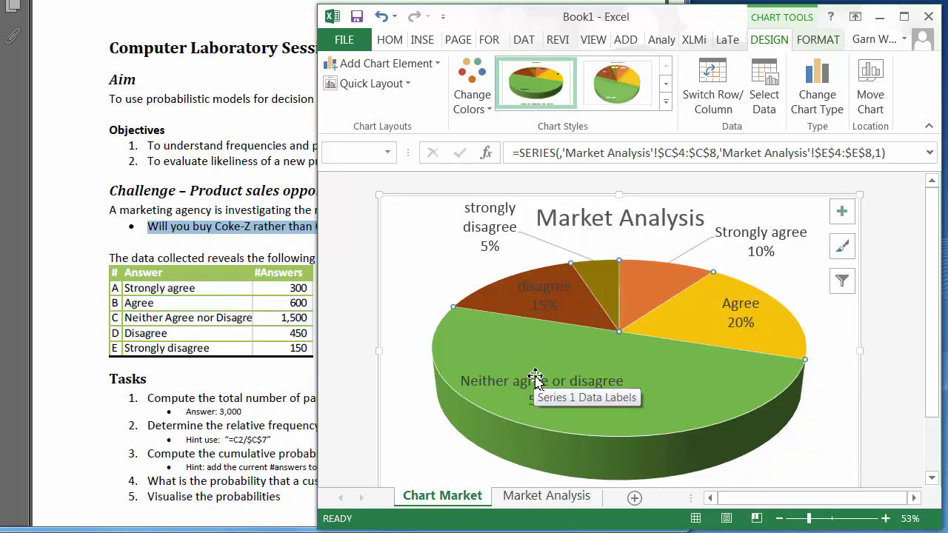
{"action": "left_click", "coordinate": [544, 418]}
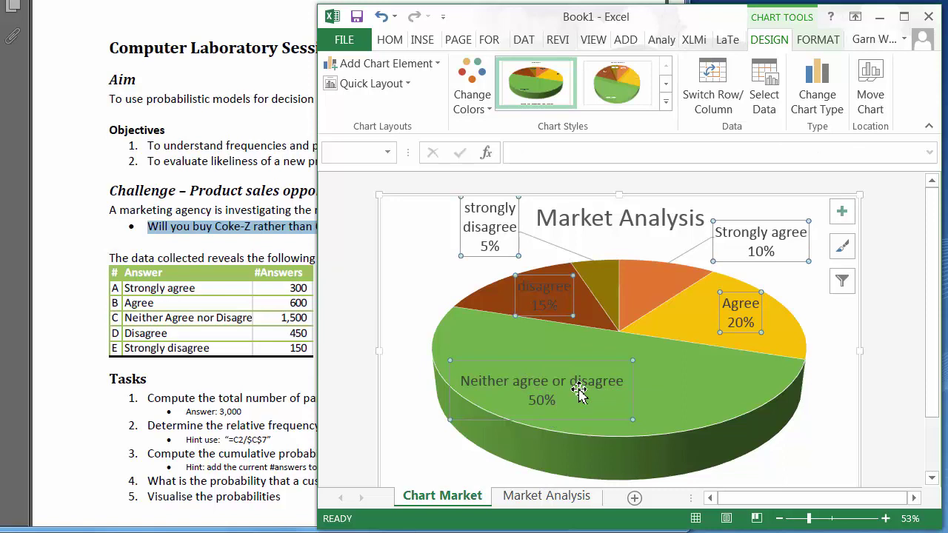
{"action": "left_click", "coordinate": [684, 399]}
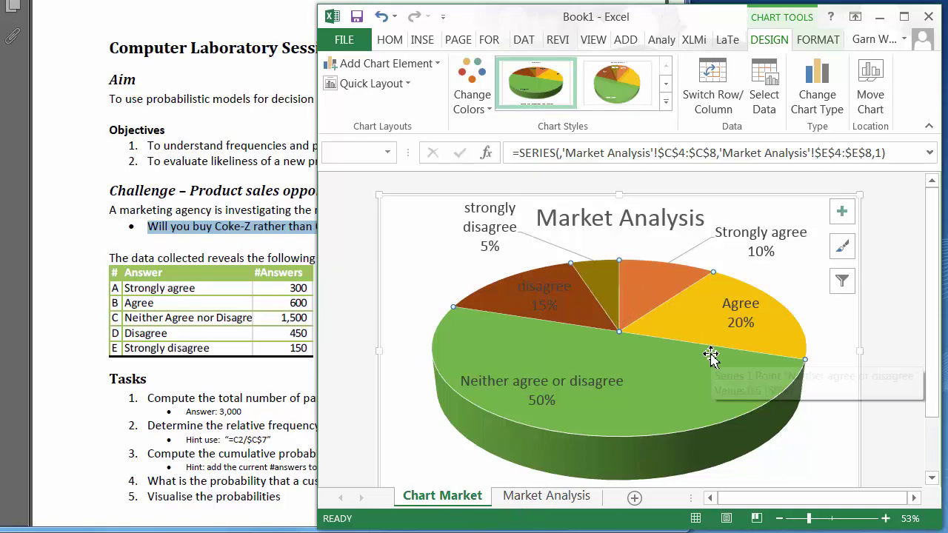
- Return to the Market Analysis sheet and inspect the cumulative percentage for "Strongly agree" in H4
{"action": "left_click", "coordinate": [547, 500]}
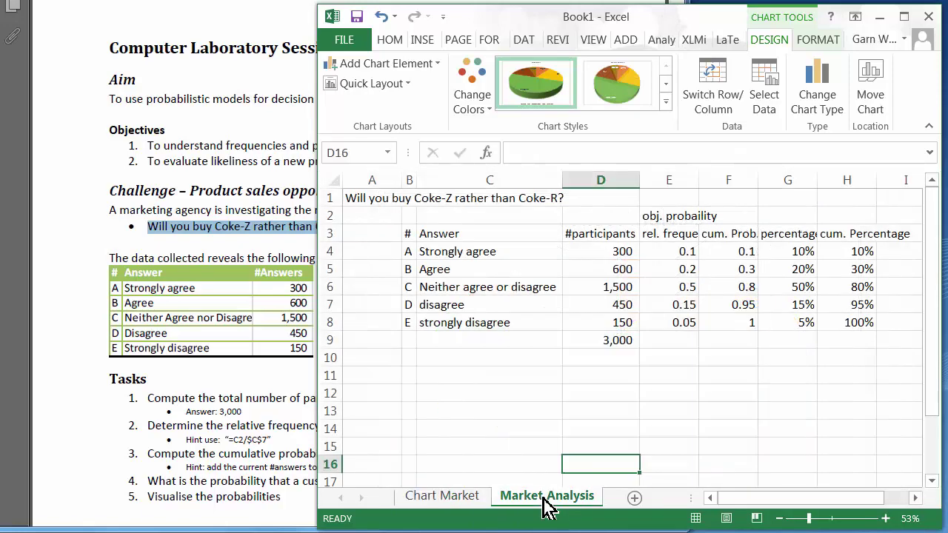
{"action": "left_click", "coordinate": [762, 376]}
{"action": "left_click", "coordinate": [856, 252]}
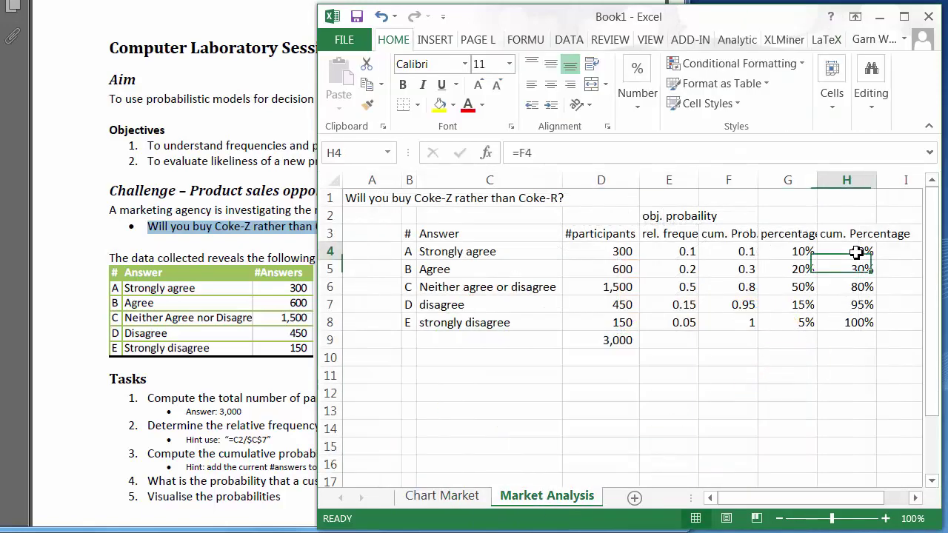
- Examine the survey table in C4:H8, comparing the answers with their cumulative percentages in H4:H8
{"action": "left_click", "coordinate": [859, 272]}
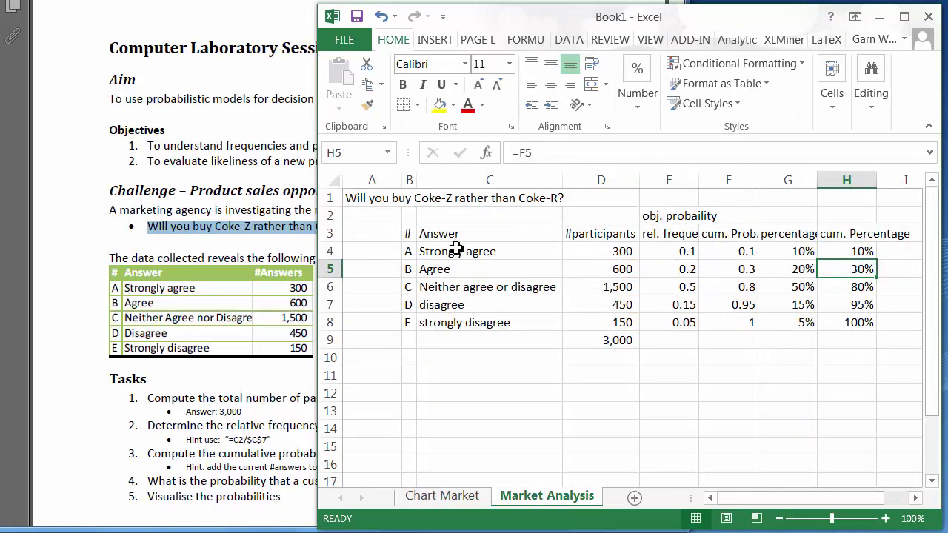
{"action": "left_click_drag", "start_coordinate": [457, 250], "coordinate": [866, 322]}
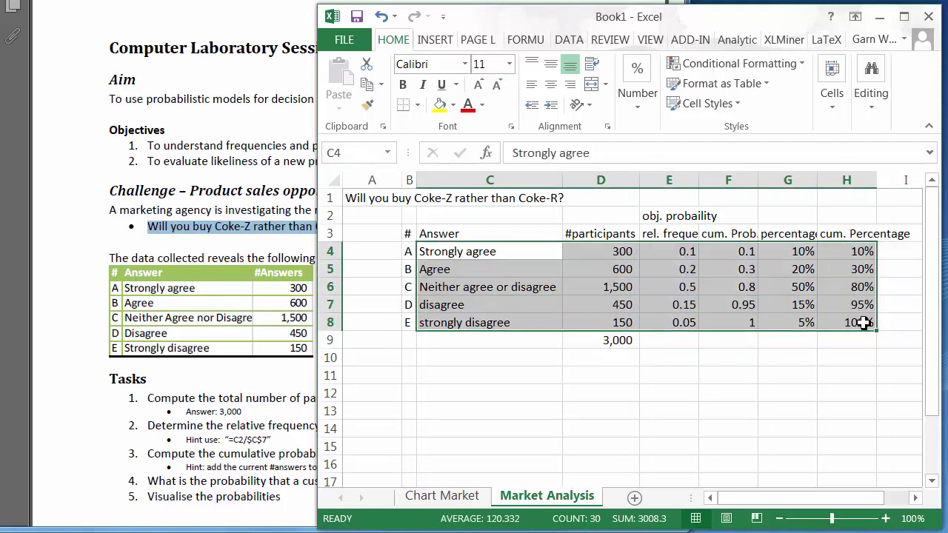
{"action": "left_click", "coordinate": [516, 376]}
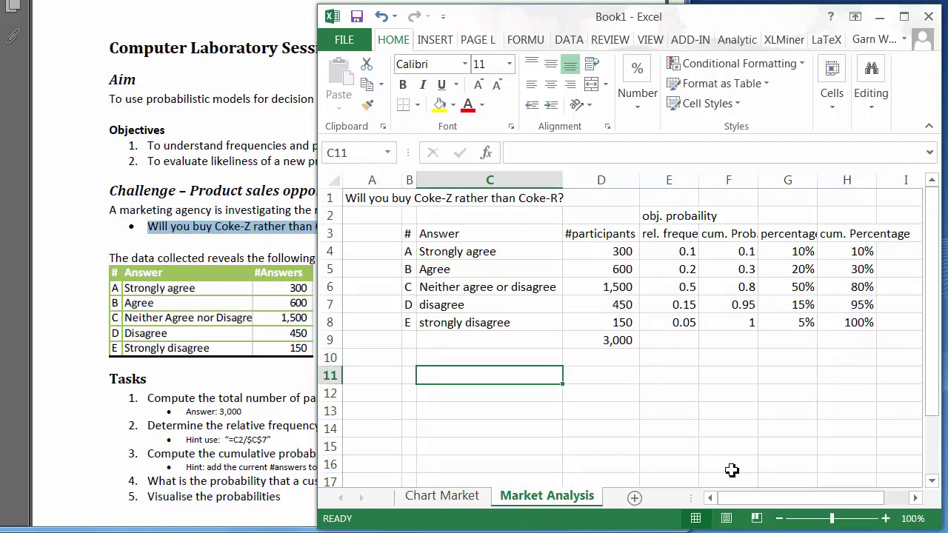
{"action": "left_click", "coordinate": [848, 251]}
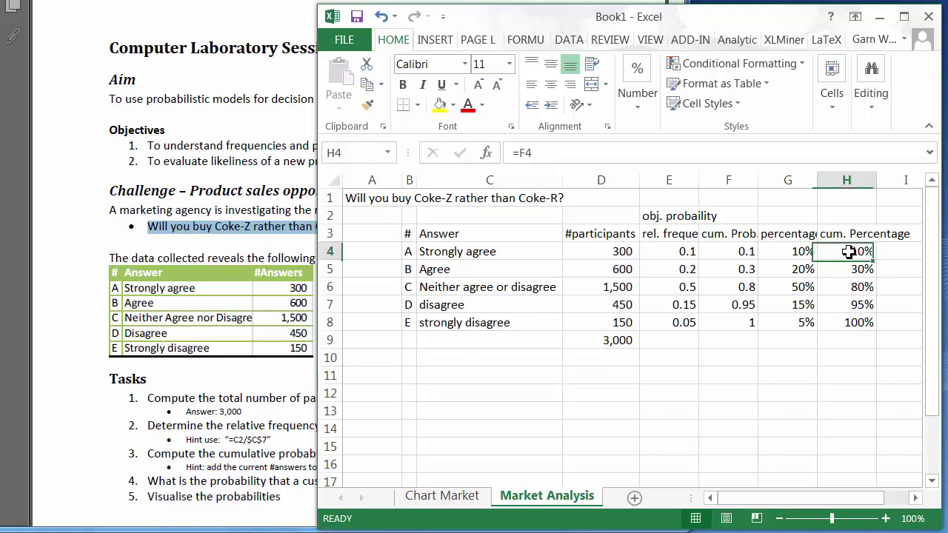
{"action": "left_click", "coordinate": [863, 322], "text": "shift"}
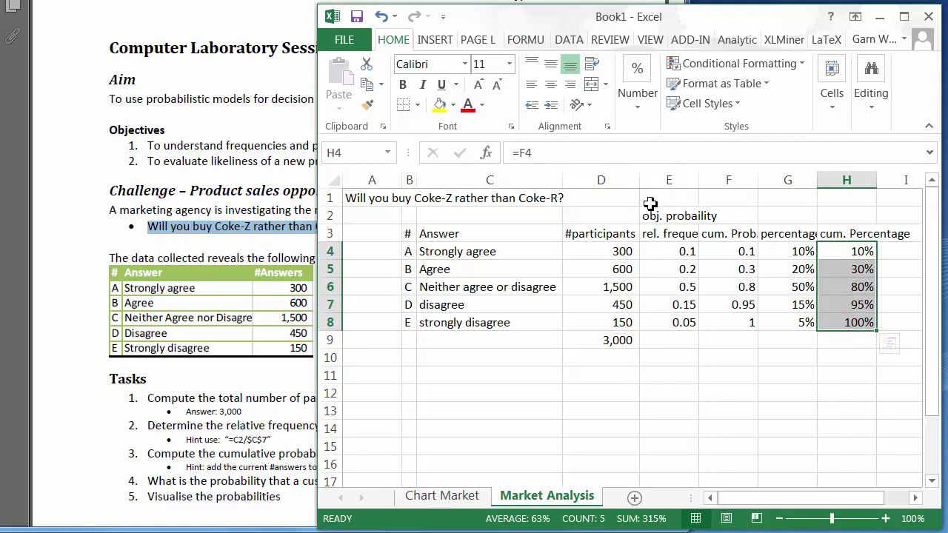
{"action": "left_click", "coordinate": [456, 254]}
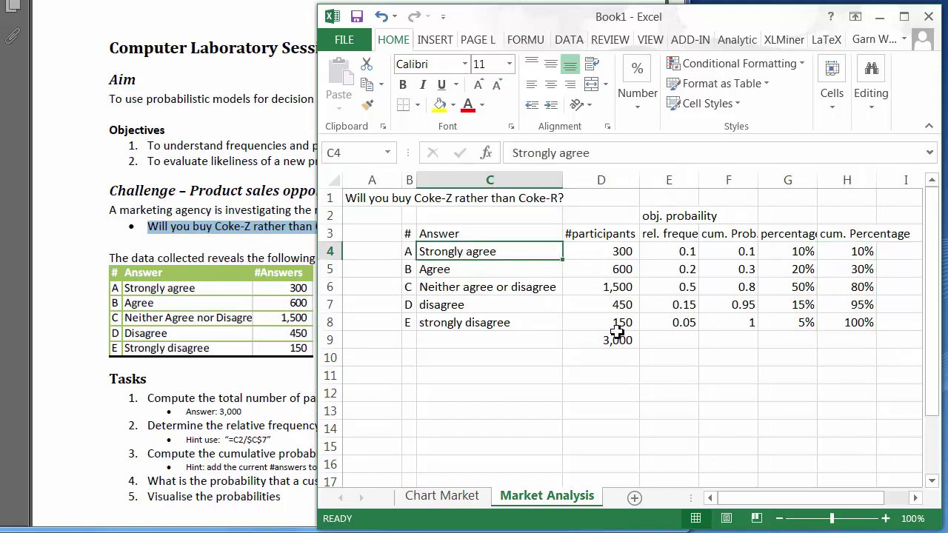
{"action": "key", "text": "shift+Down"}
{"action": "key", "text": "shift+Down"}
{"action": "key", "text": "shift+Down"}
{"action": "key", "text": "shift+Down"}
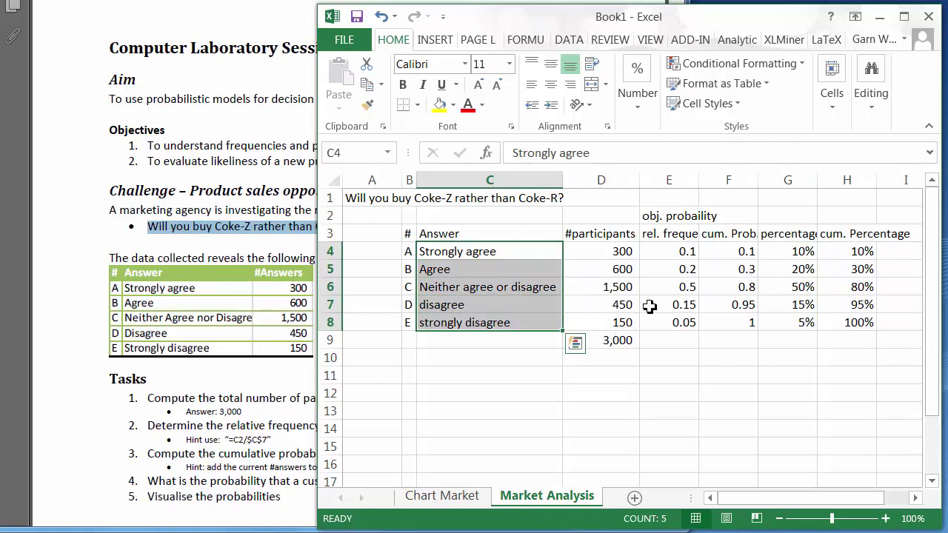
- Insert a 2-D line chart with markers from the cumulative percentages in H4:H8
{"action": "left_click", "coordinate": [848, 252]}
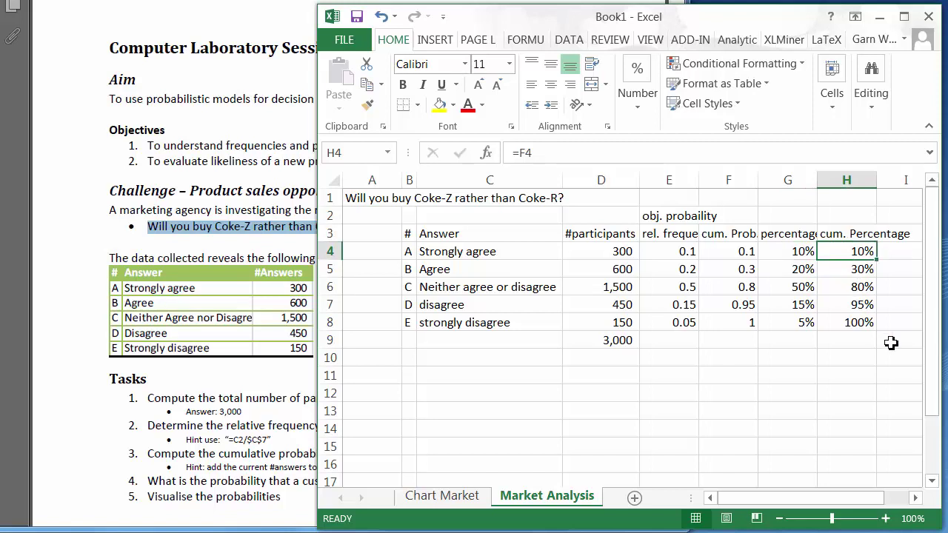
{"action": "left_click", "coordinate": [857, 326], "text": "shift"}
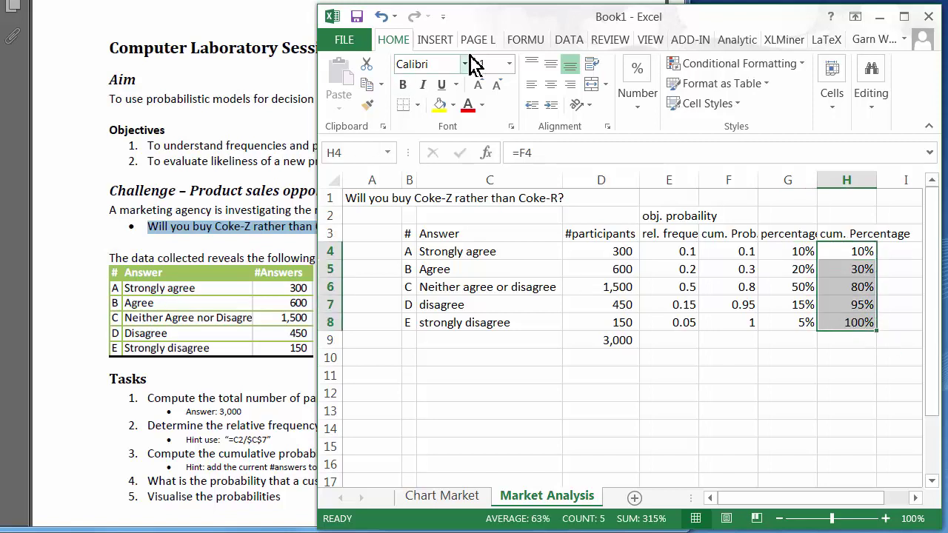
{"action": "left_click", "coordinate": [434, 41]}
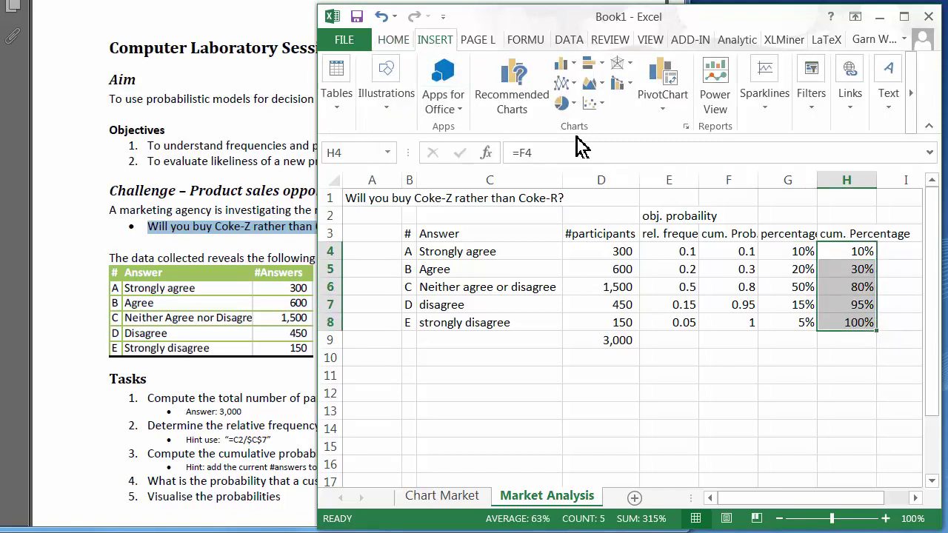
{"action": "left_click", "coordinate": [574, 85]}
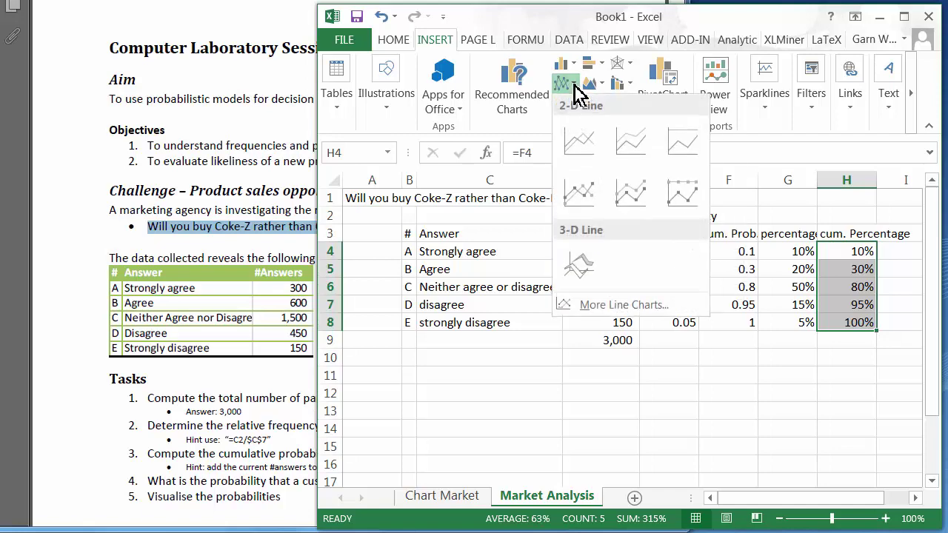
{"action": "left_click", "coordinate": [578, 194]}
- Set the maximum bound of the line chart's vertical axis to 1 and close the formatting options
{"action": "left_click", "coordinate": [441, 287]}
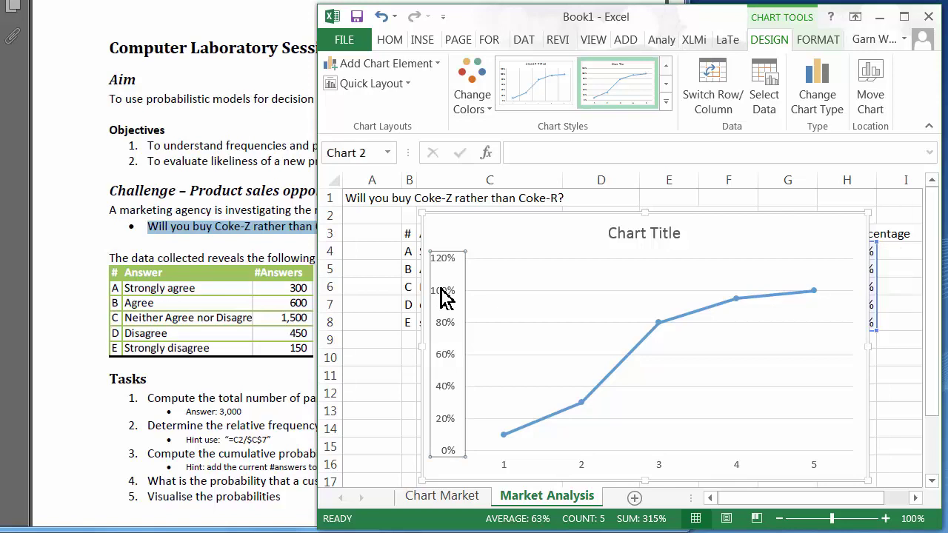
{"action": "double_click", "coordinate": [443, 296]}
{"action": "left_click", "coordinate": [845, 357]}
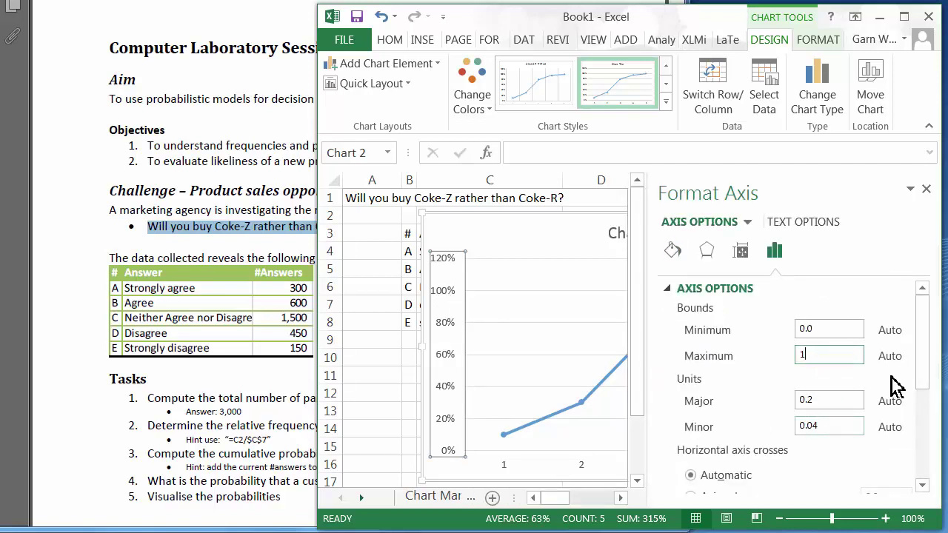
{"action": "key", "text": "Return"}
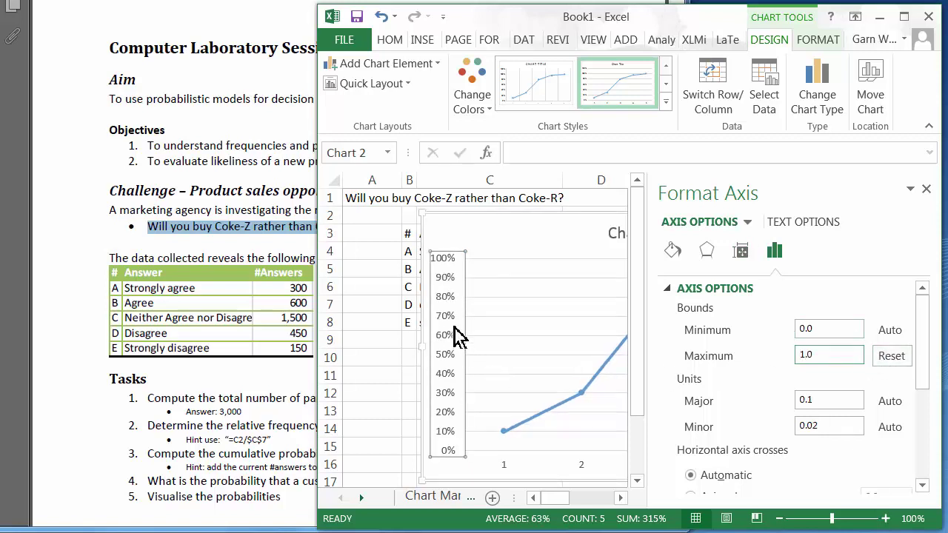
{"action": "left_click", "coordinate": [507, 251]}
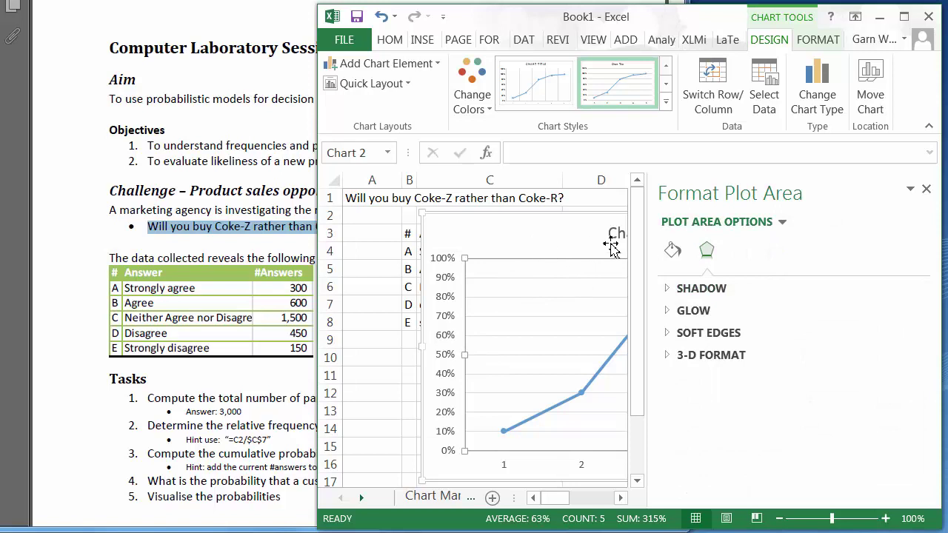
{"action": "left_click", "coordinate": [925, 189]}
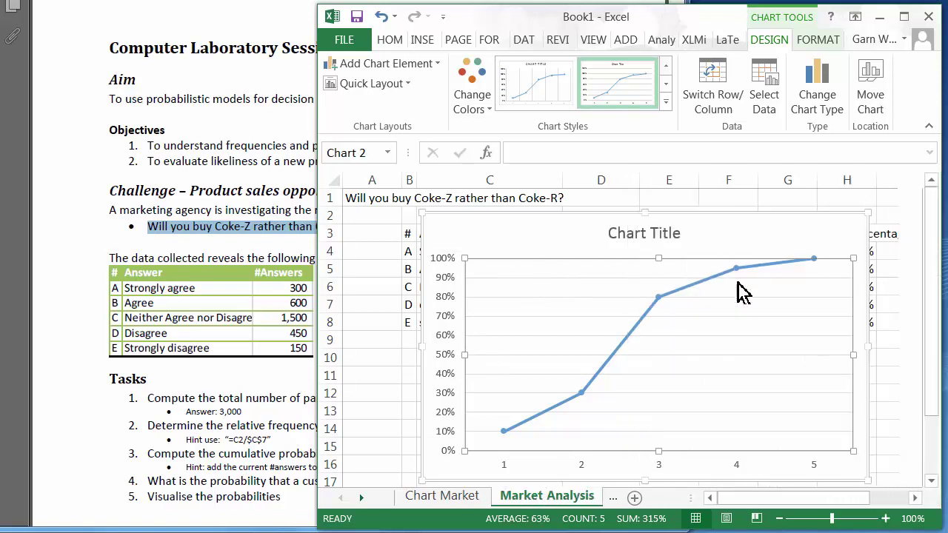
- Choose a new sheet as the line chart's location and start its sheet name with "Chart"
{"action": "right_click", "coordinate": [538, 251]}
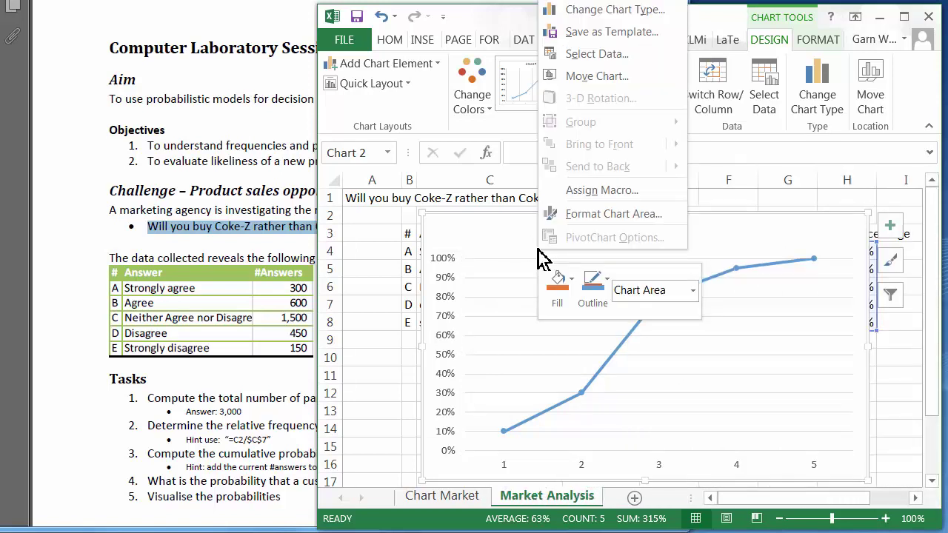
{"action": "left_click", "coordinate": [601, 77]}
{"action": "left_click", "coordinate": [494, 49]}
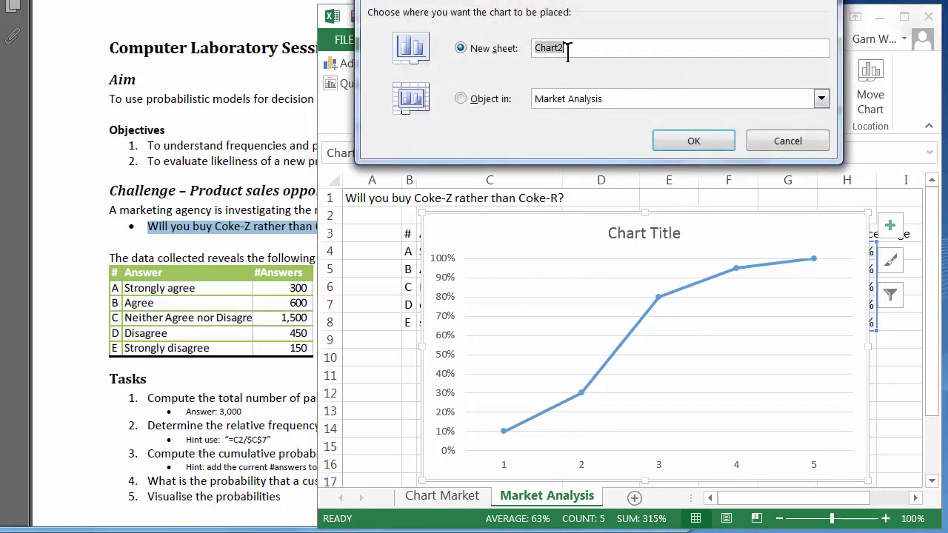
{"action": "left_click", "coordinate": [566, 49]}
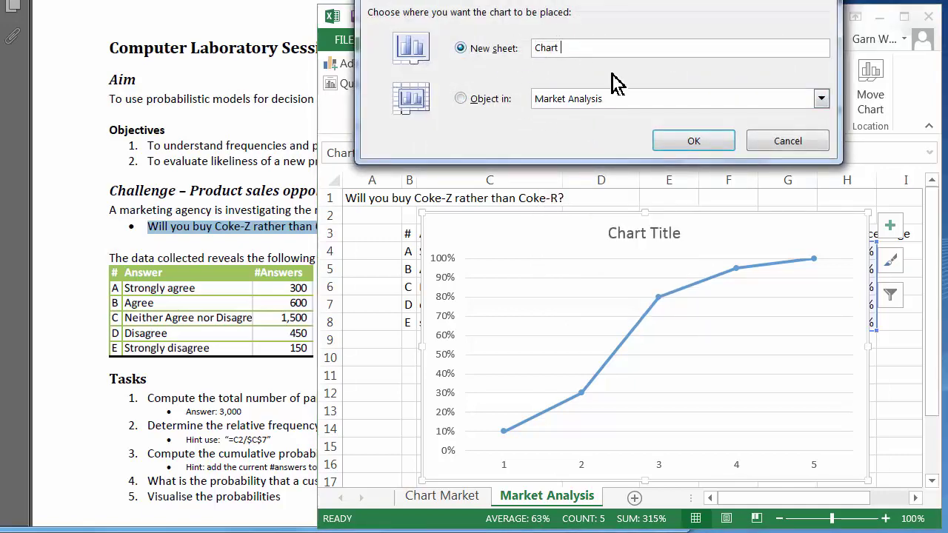